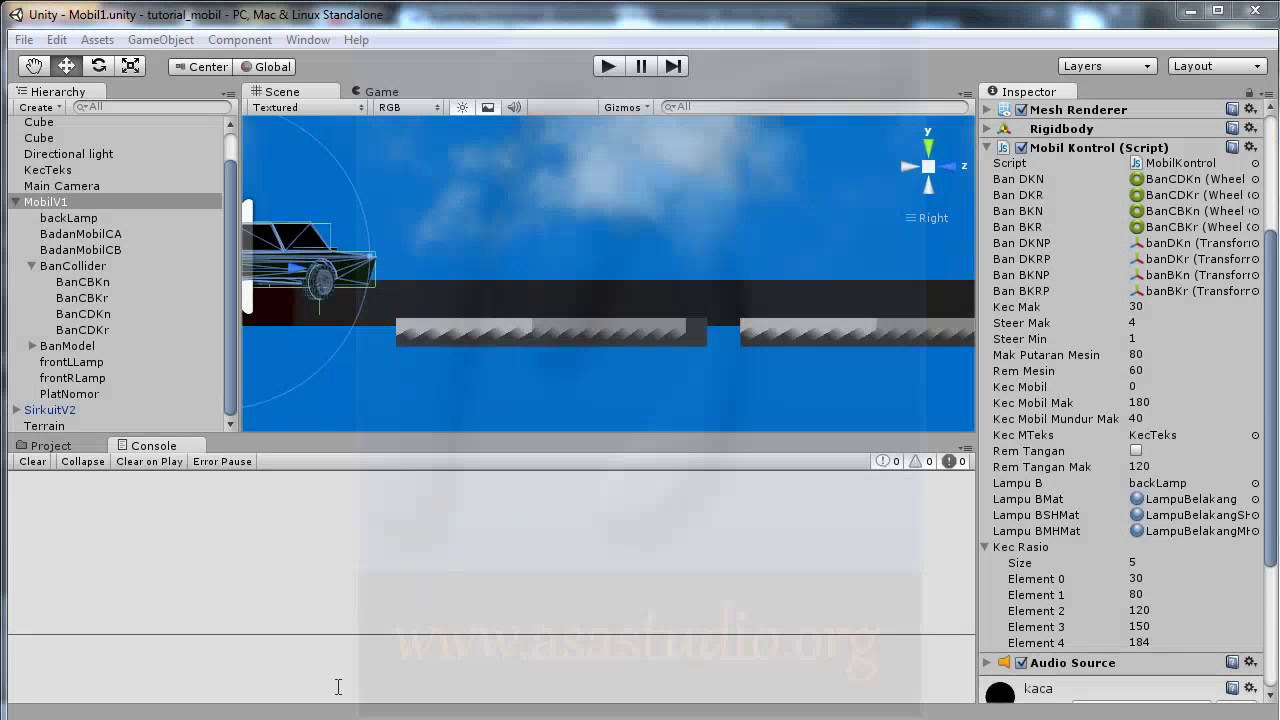
- Switch to Firefox, where Google Translate shows friction as 'gesekan' and hit as 'memukul'
{"action": "key", "text": "alt+Tab"}
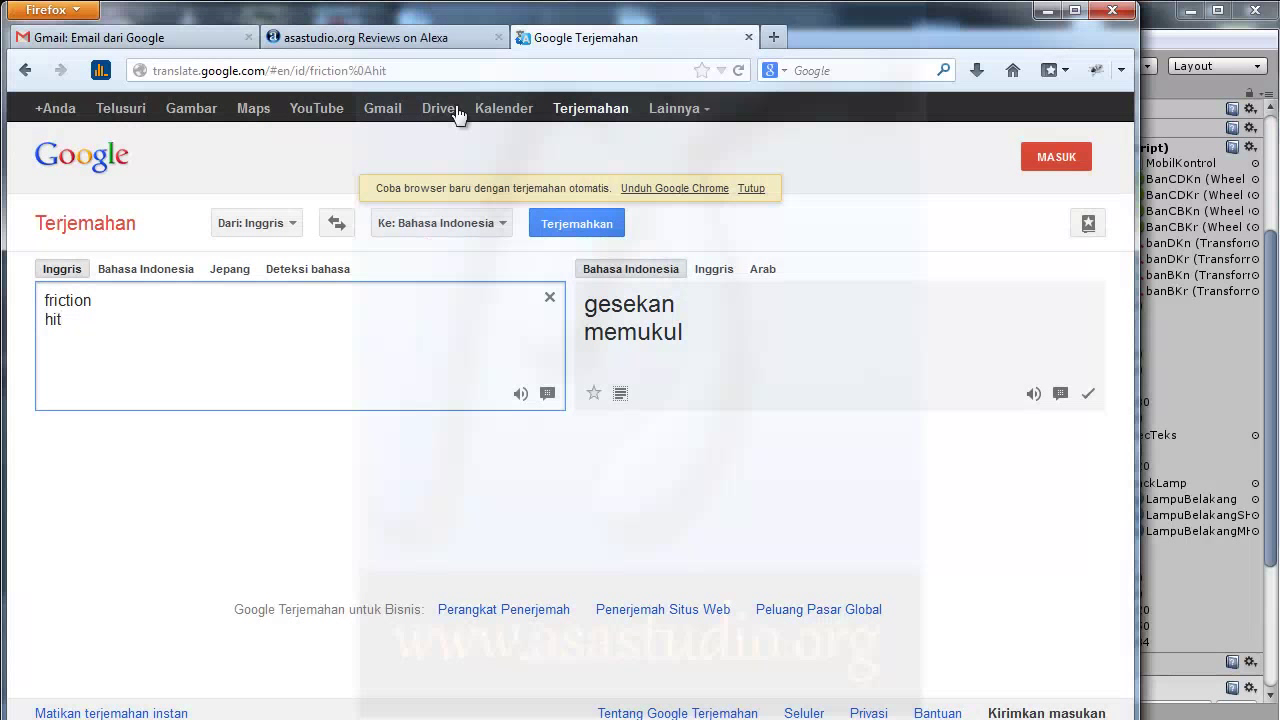
- Search Google for 'skid sound' and open Soundsnap's Skid Sounds result in a new tab
{"action": "left_click", "coordinate": [777, 38]}
{"action": "left_click", "coordinate": [827, 72]}
{"action": "type", "text": "skid sound"}
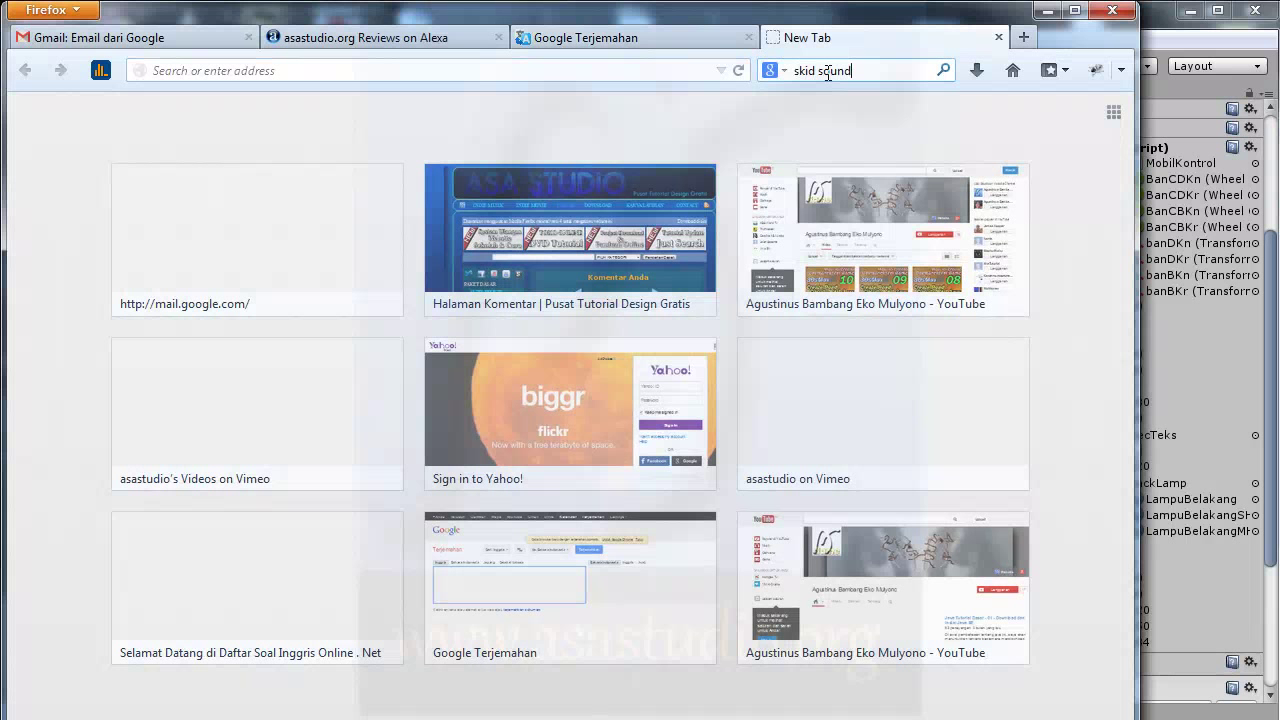
{"action": "key", "text": "Return"}
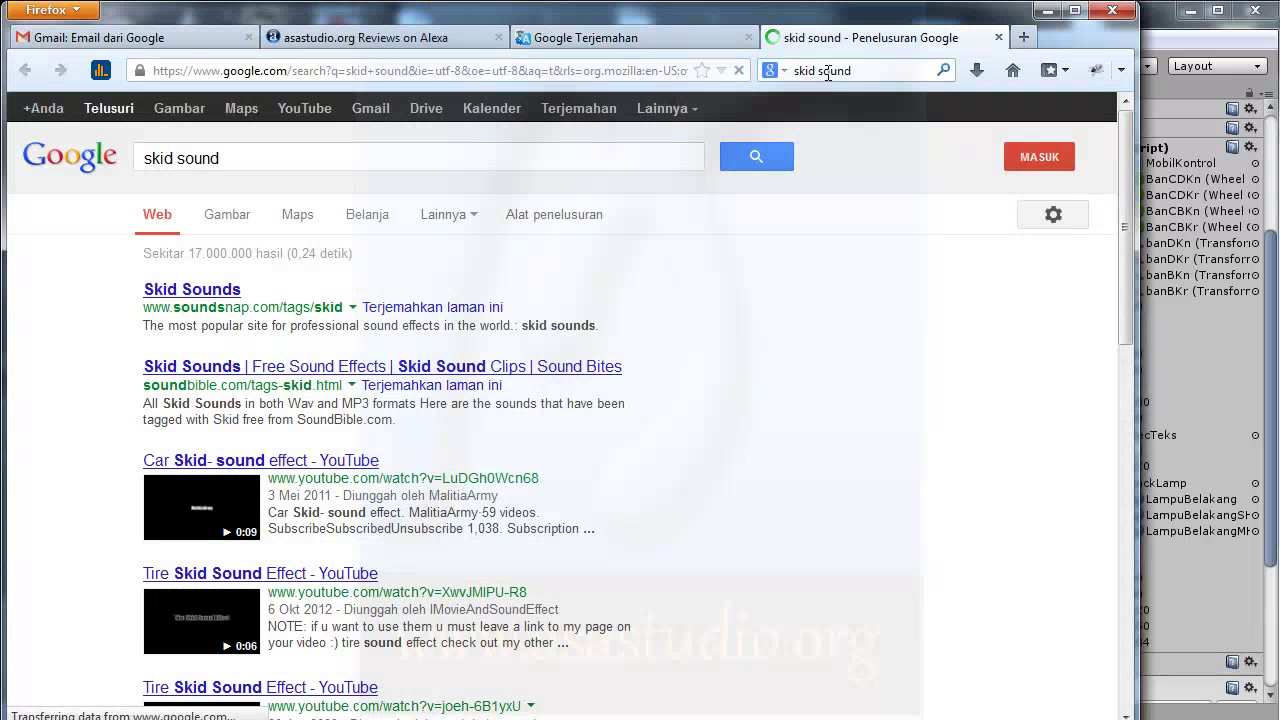
{"action": "right_click", "coordinate": [200, 296]}
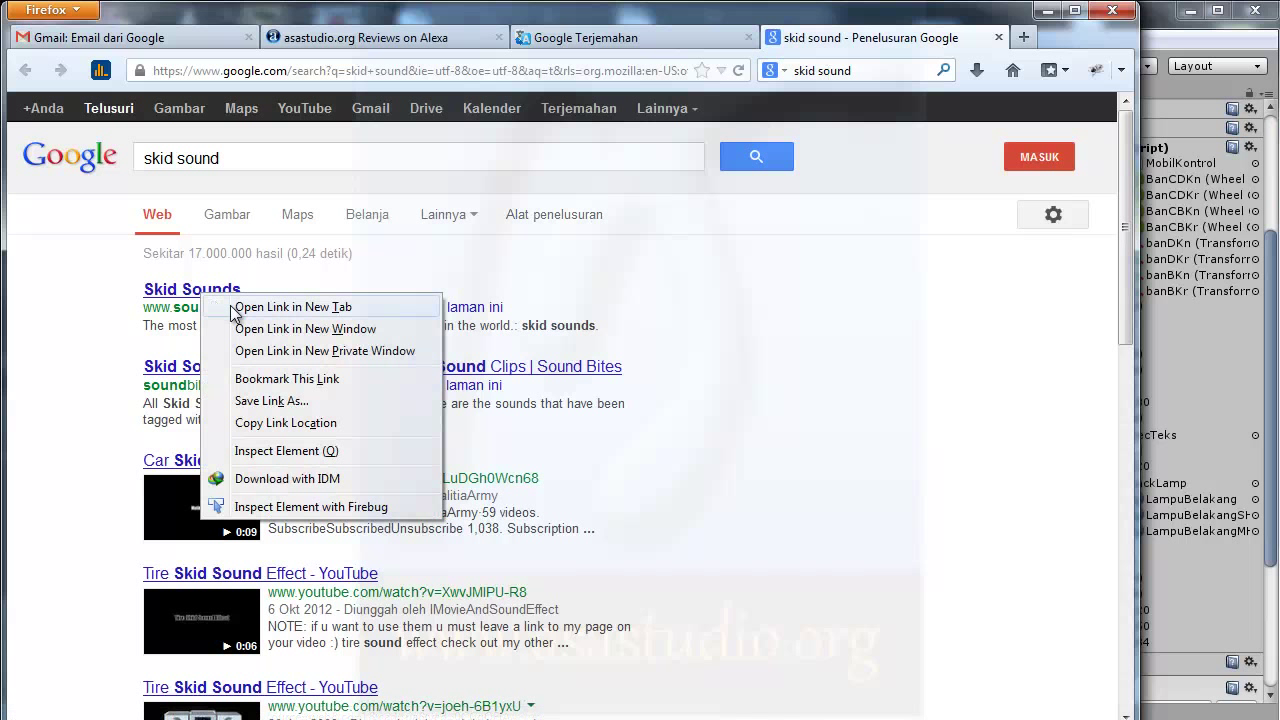
{"action": "left_click", "coordinate": [243, 306]}
{"action": "left_click", "coordinate": [897, 45]}
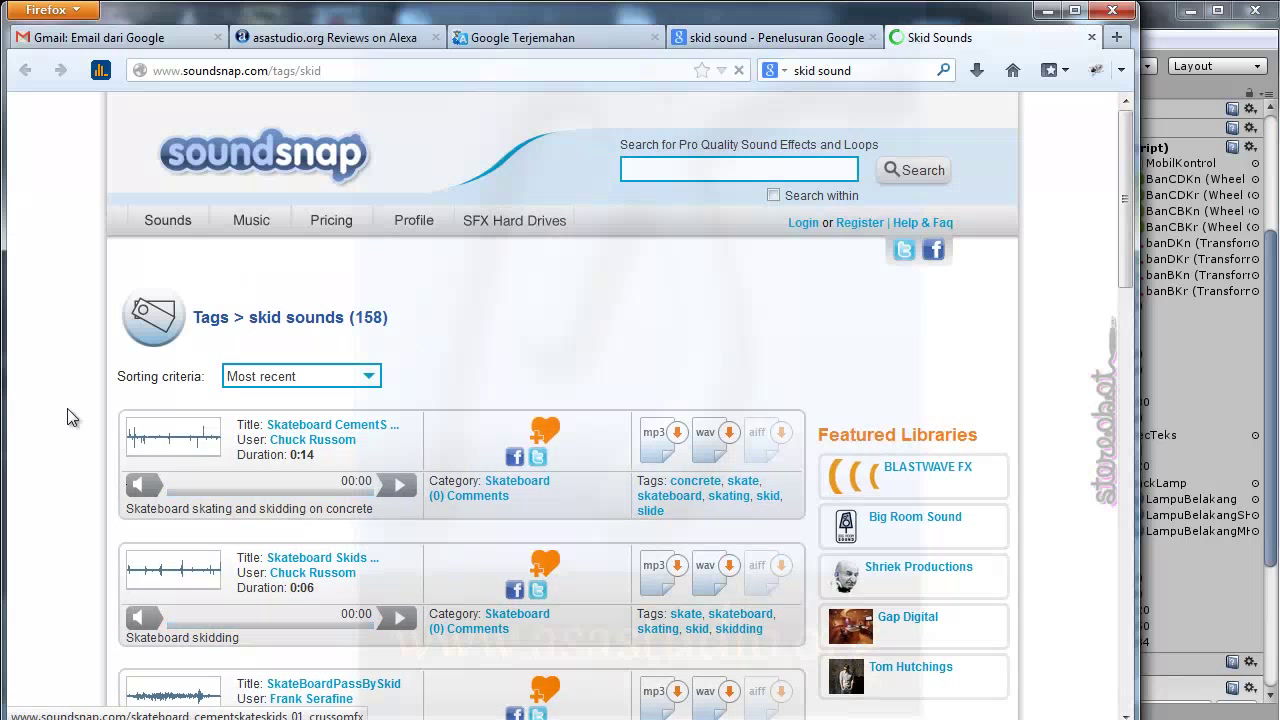
- Preview the skateboard skid clips, then the car skidding to a halt and the dirt skid
{"action": "scroll", "coordinate": [67, 417], "scroll_direction": "down", "scroll_amount": 2}
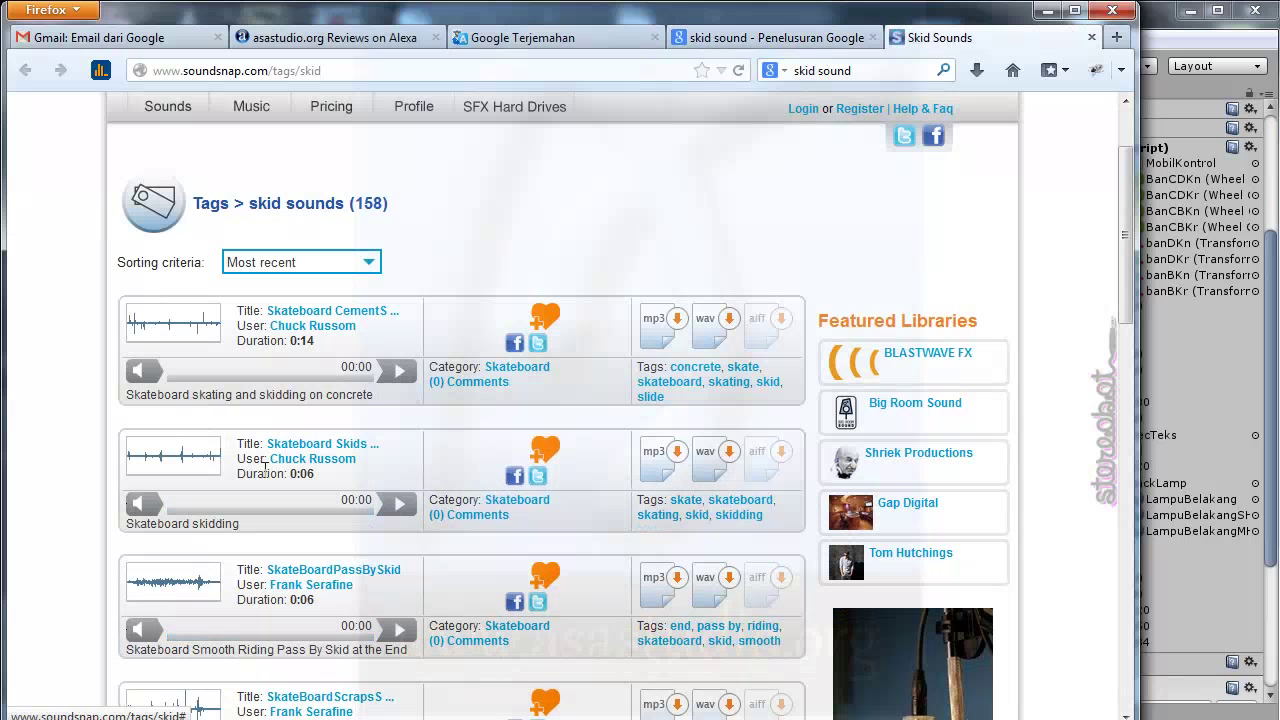
{"action": "left_click", "coordinate": [399, 374]}
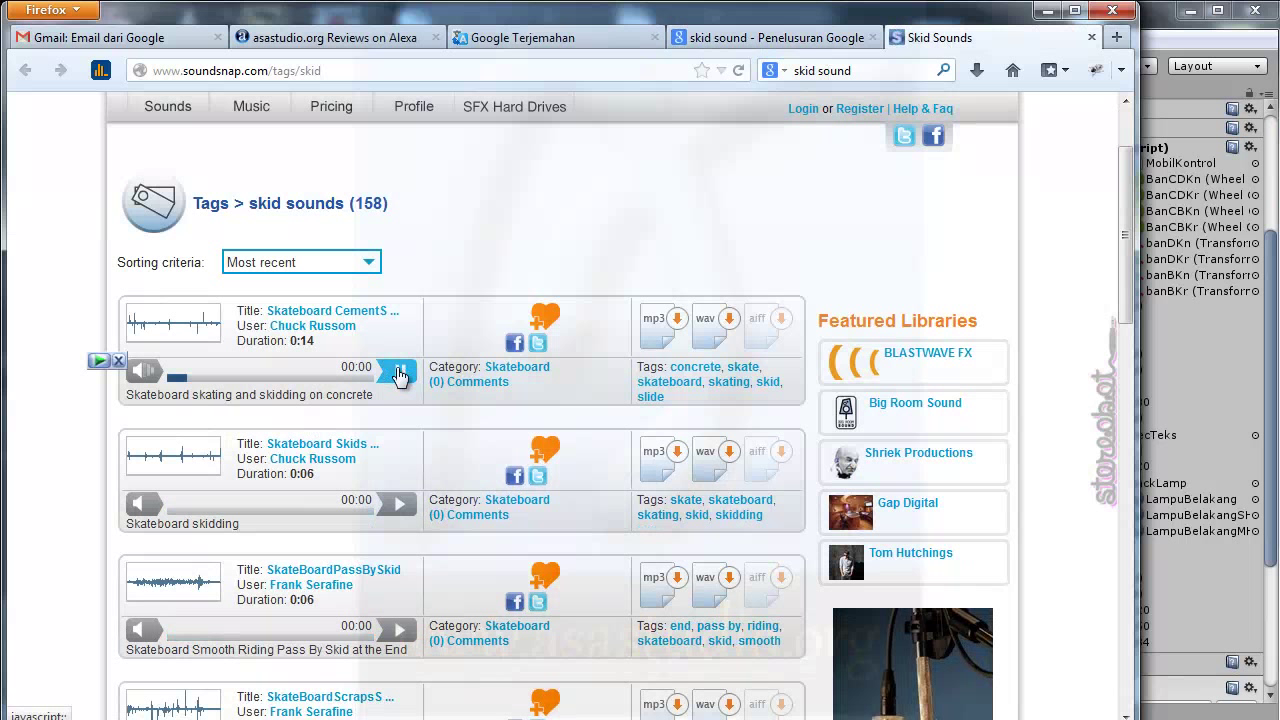
{"action": "left_click", "coordinate": [398, 510]}
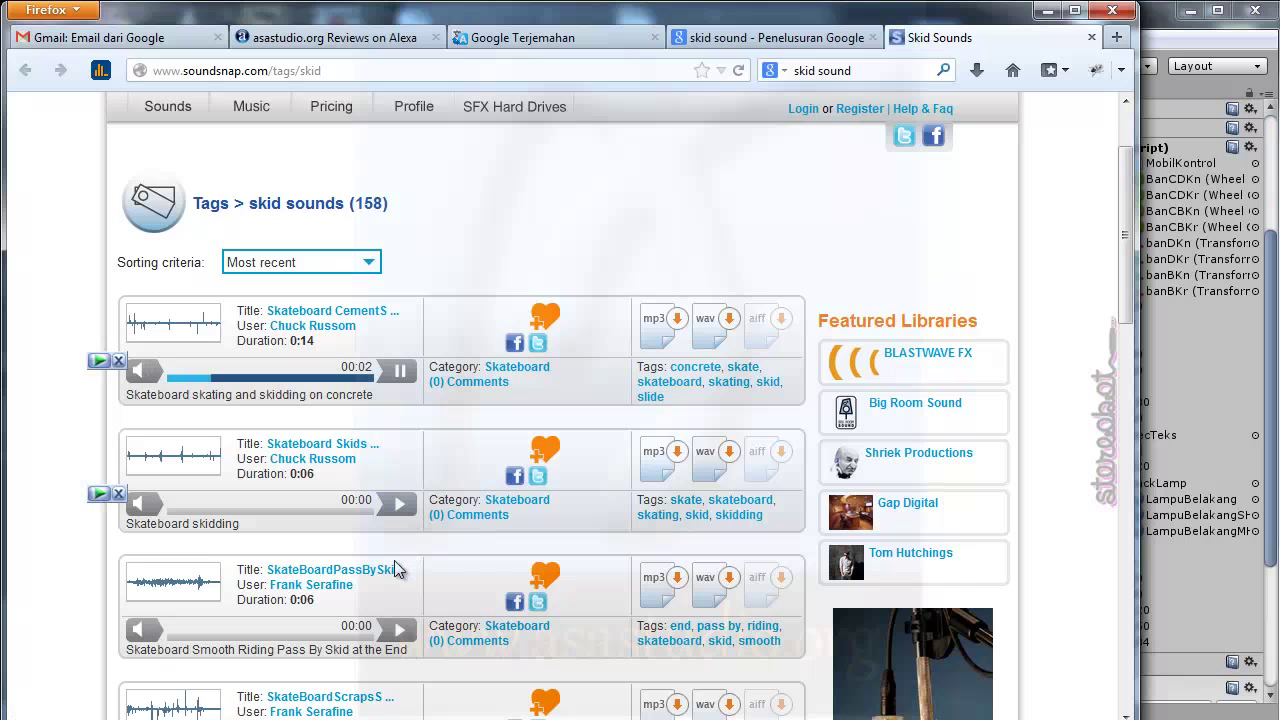
{"action": "left_click", "coordinate": [398, 633]}
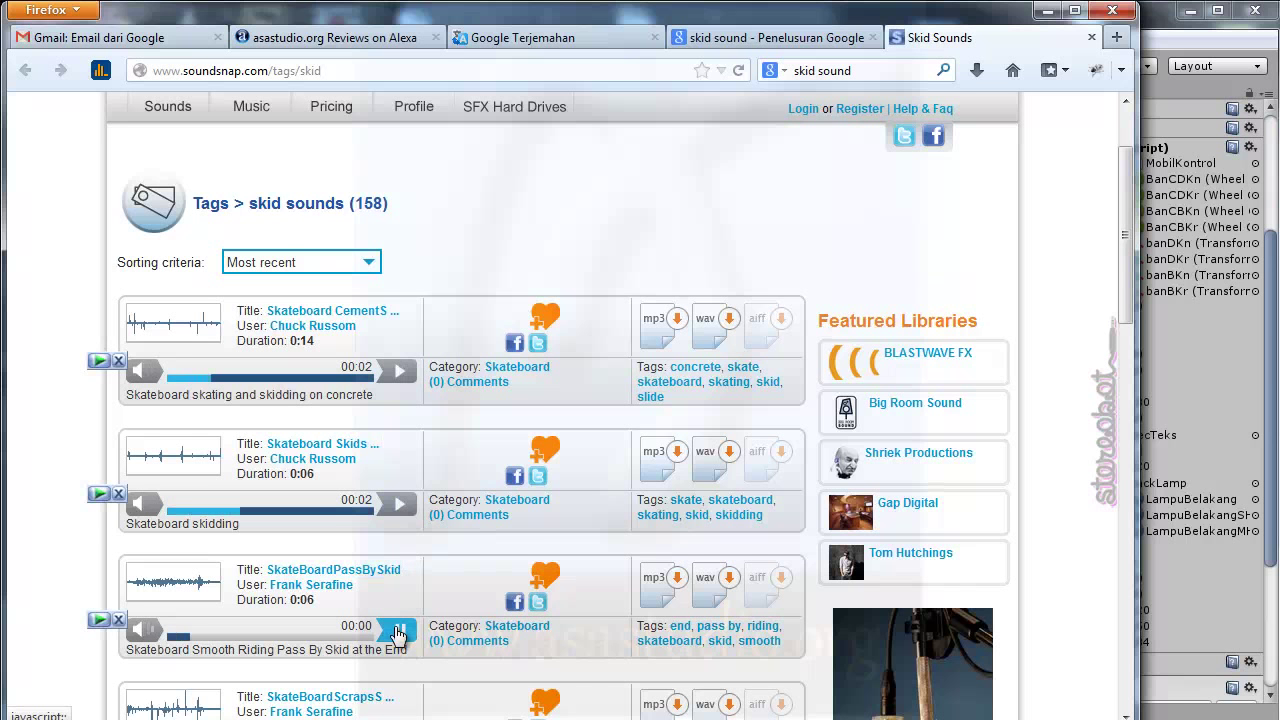
{"action": "left_click_drag", "start_coordinate": [1128, 286], "coordinate": [1130, 446]}
{"action": "left_click", "coordinate": [403, 370]}
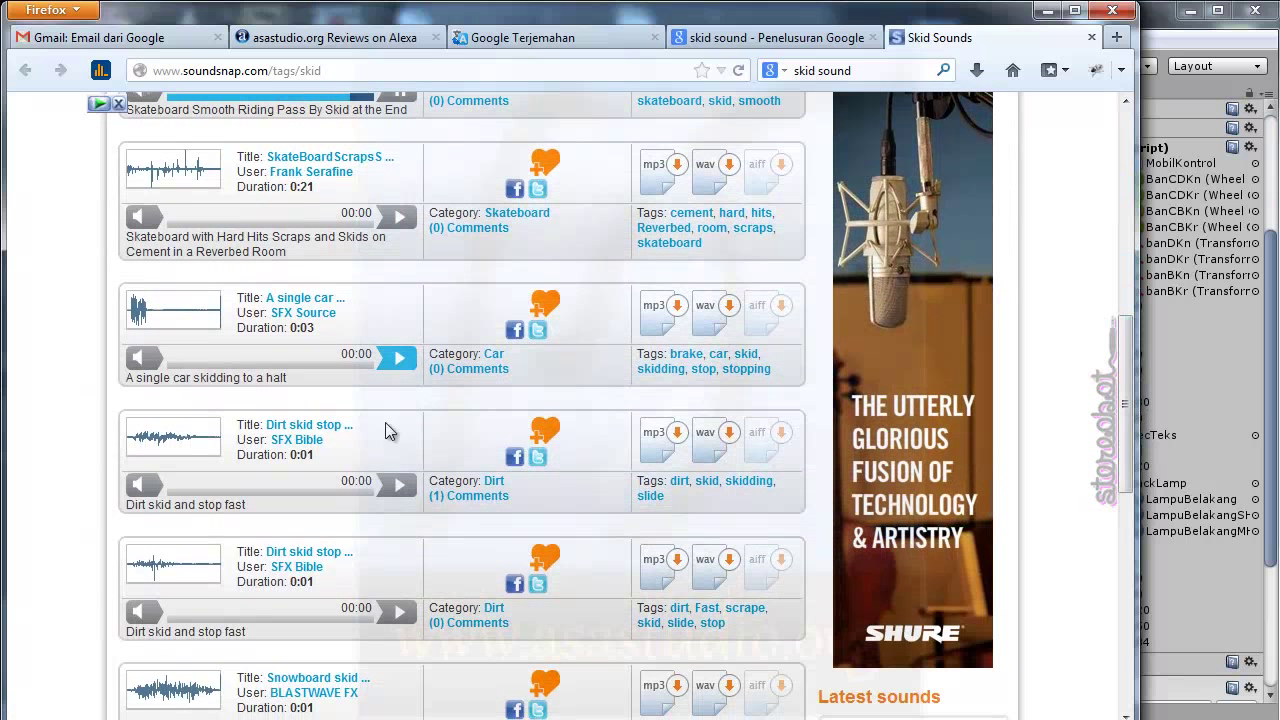
{"action": "left_click", "coordinate": [397, 487]}
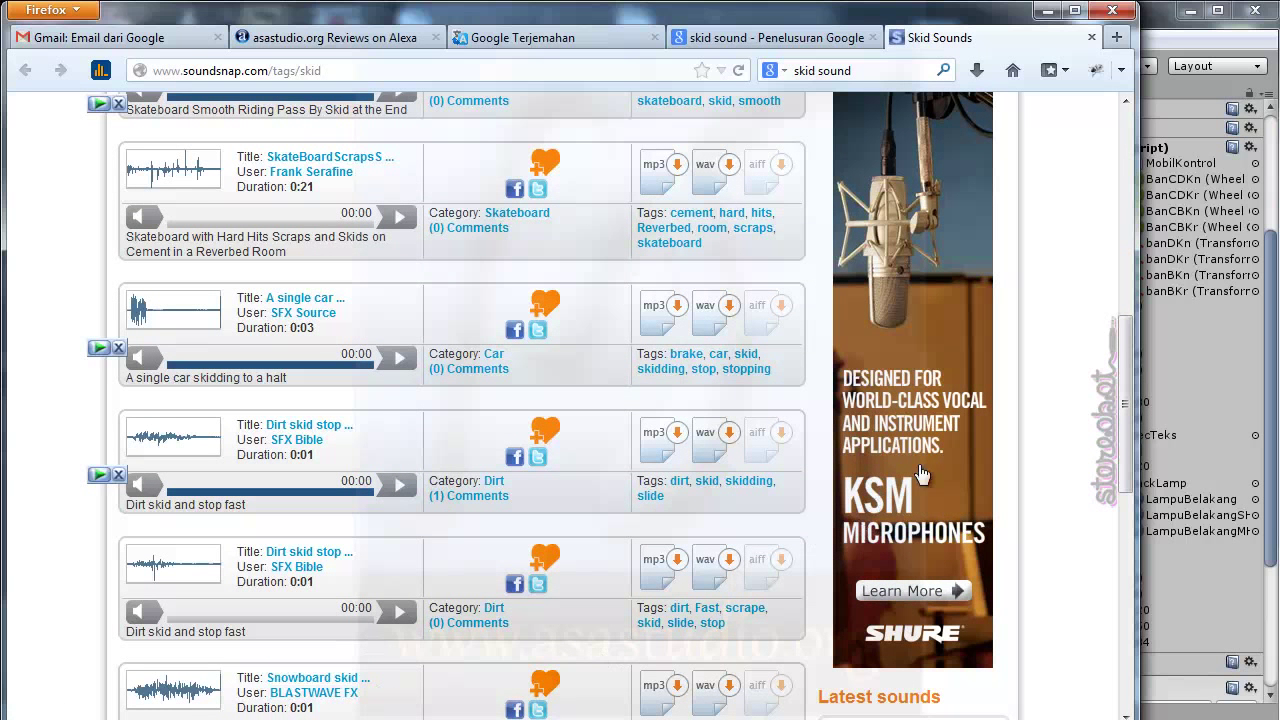
{"action": "left_click_drag", "start_coordinate": [1125, 400], "coordinate": [1125, 190]}
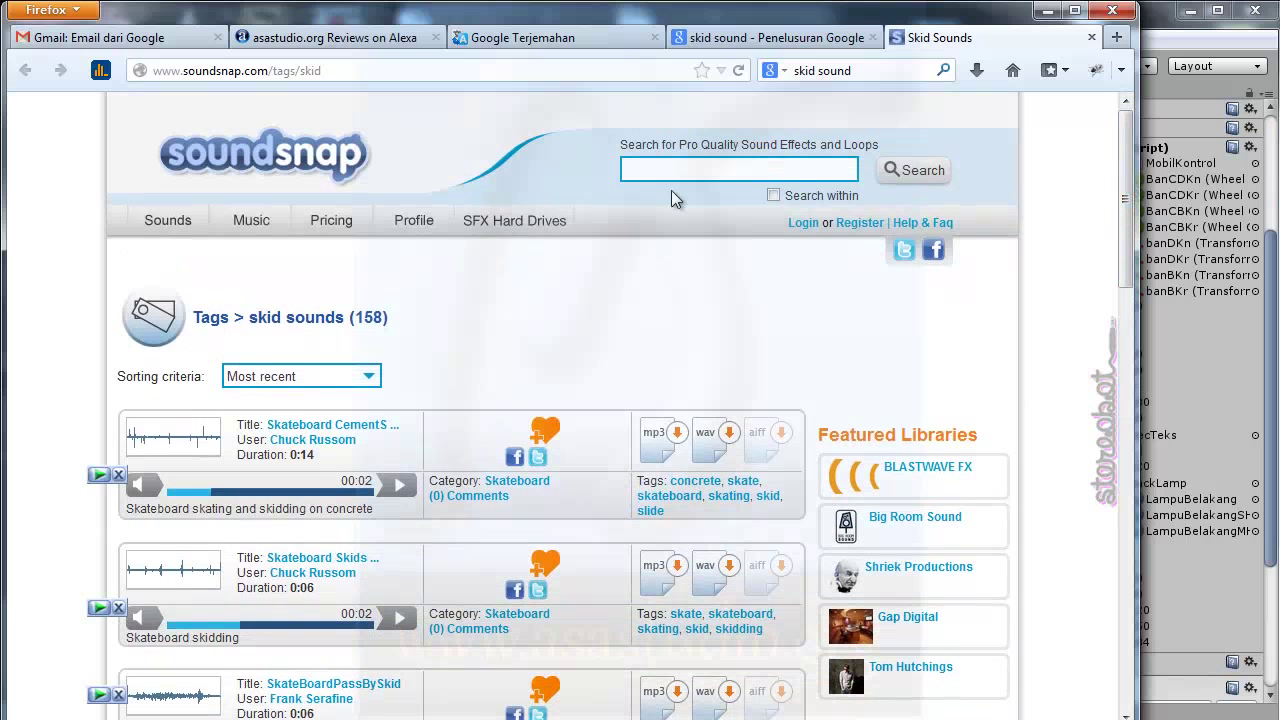
- Search Soundsnap for 'skid wheel', play TYRE SKID and send its MP3 to the download manager
{"action": "left_click", "coordinate": [297, 376]}
{"action": "left_click", "coordinate": [297, 393]}
{"action": "key", "text": "Down"}
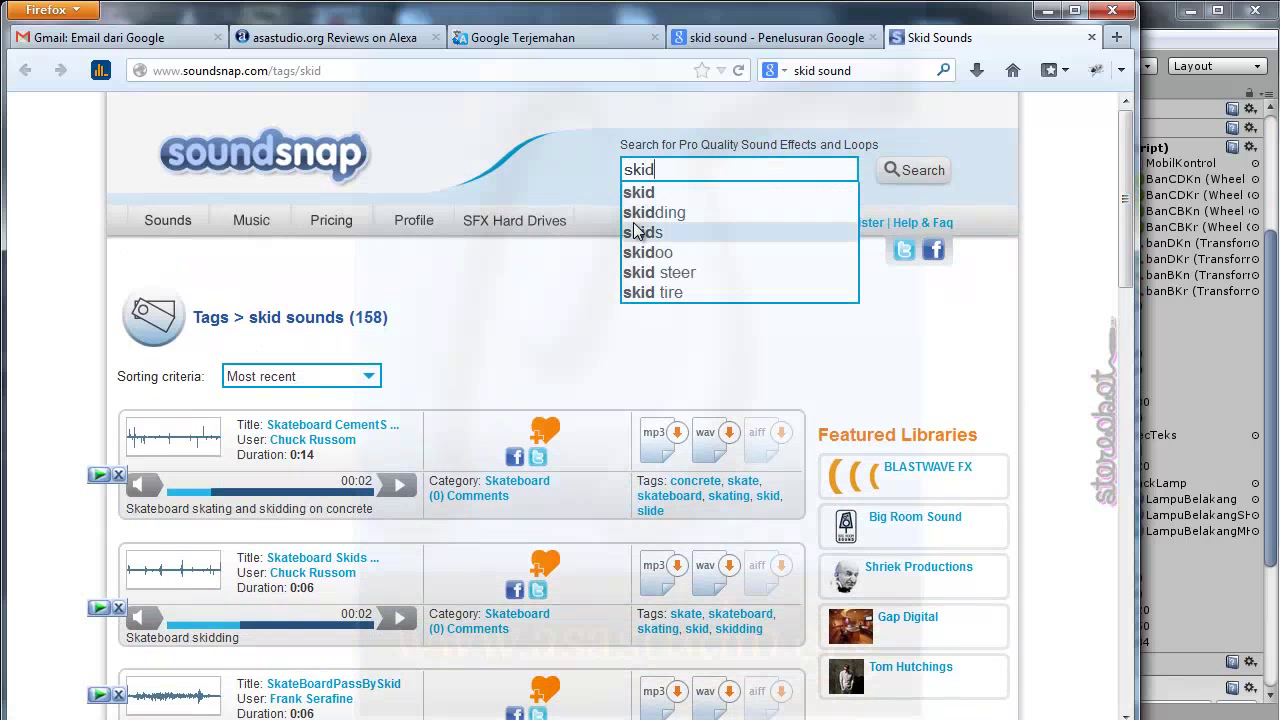
{"action": "type", "text": "heel"}
{"action": "key", "text": "Return"}
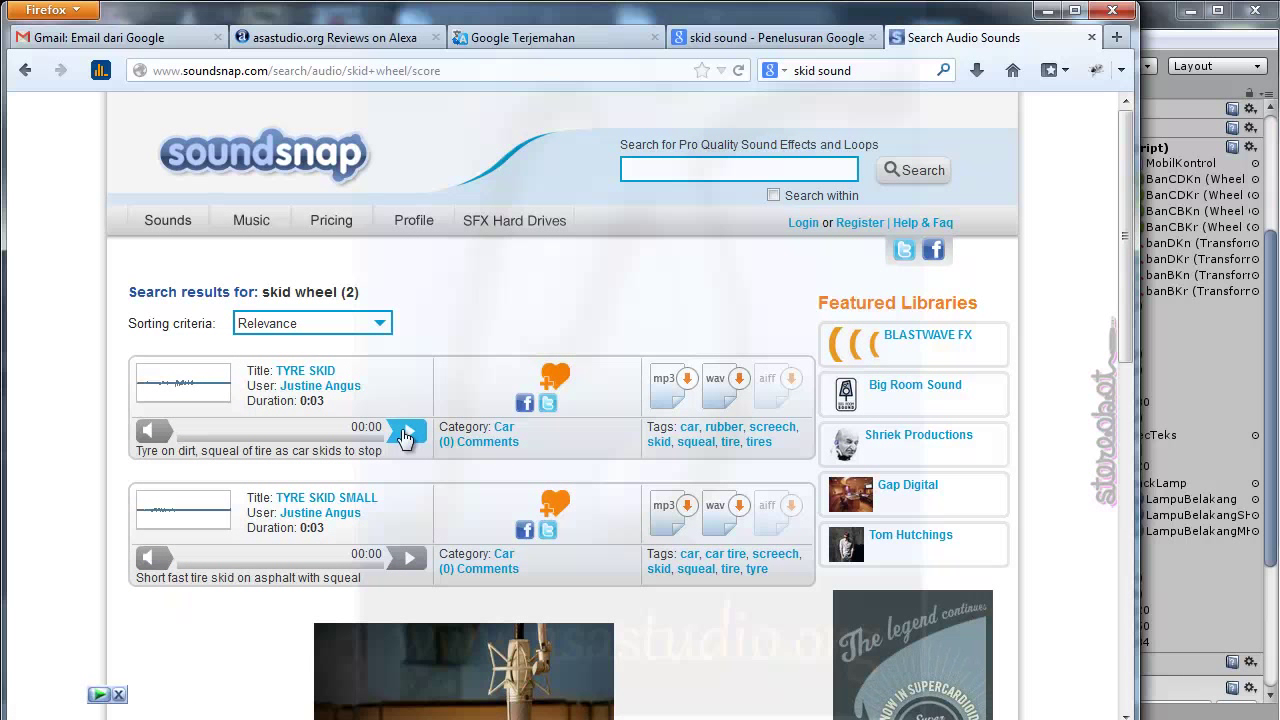
{"action": "left_click", "coordinate": [405, 435]}
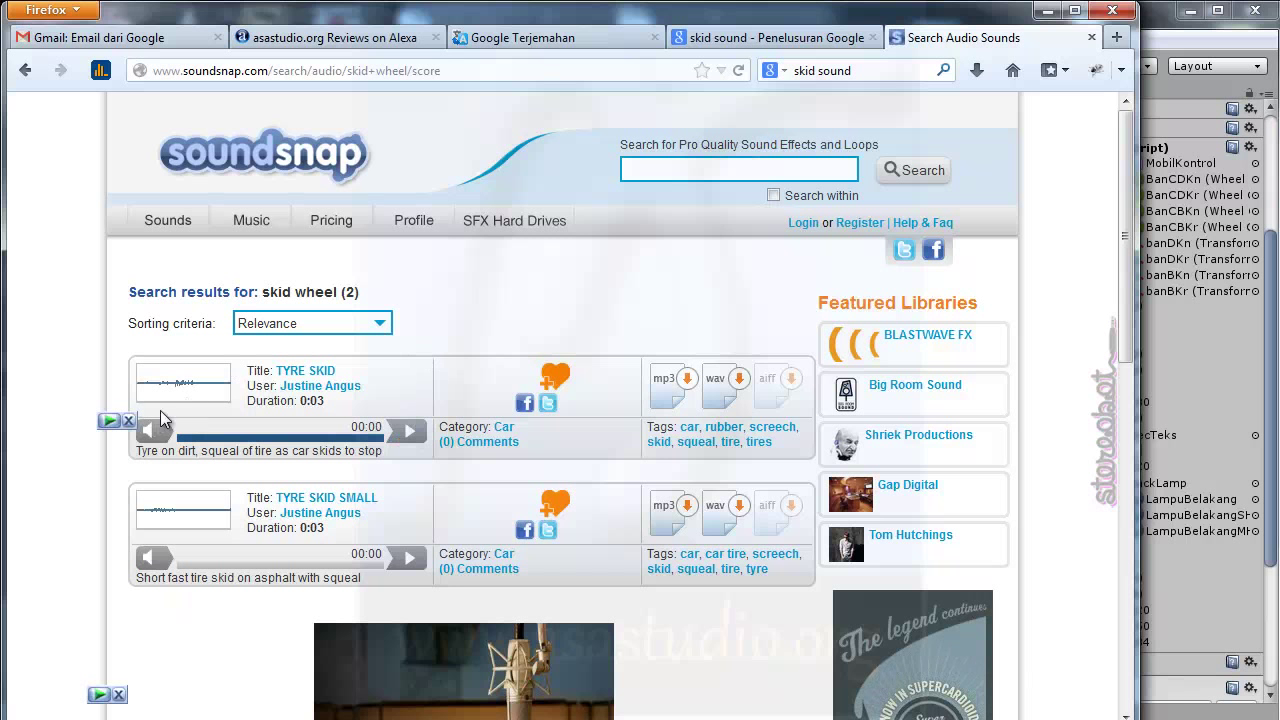
{"action": "left_click", "coordinate": [108, 421]}
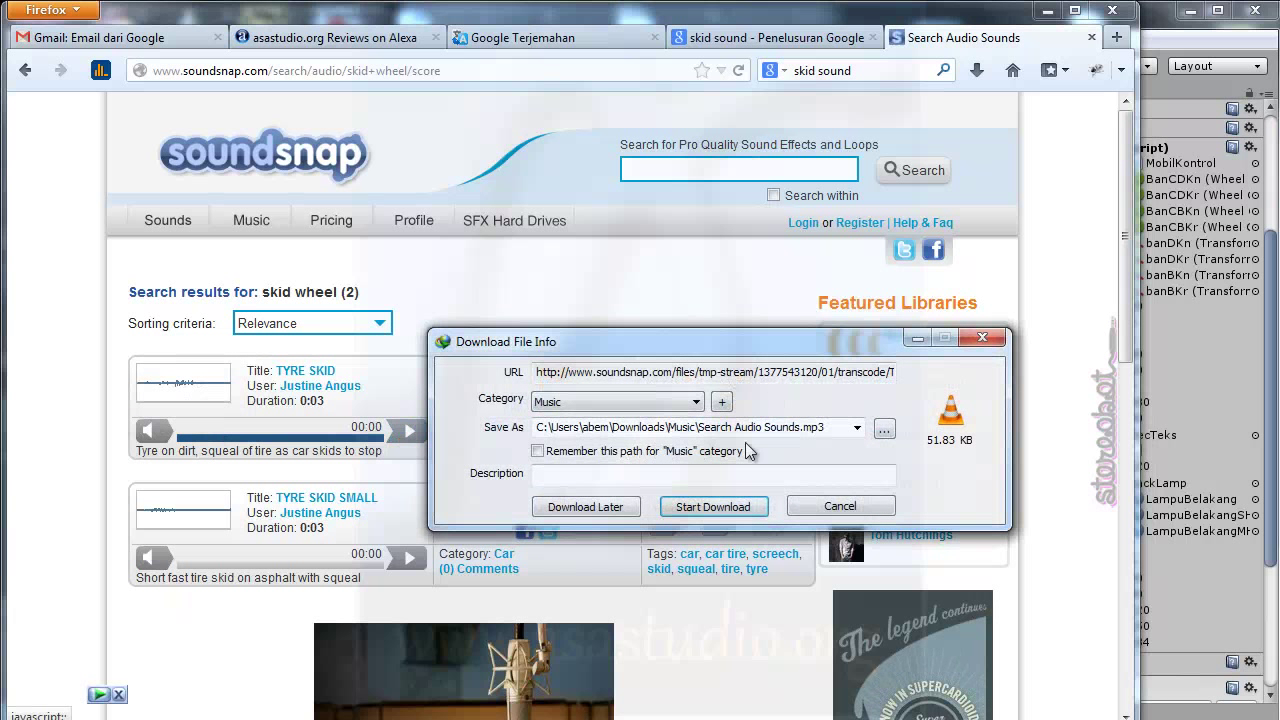
- Download the tyre skid sound into the tutorial_mobil\Assets\Audio folder
{"action": "left_click", "coordinate": [858, 429]}
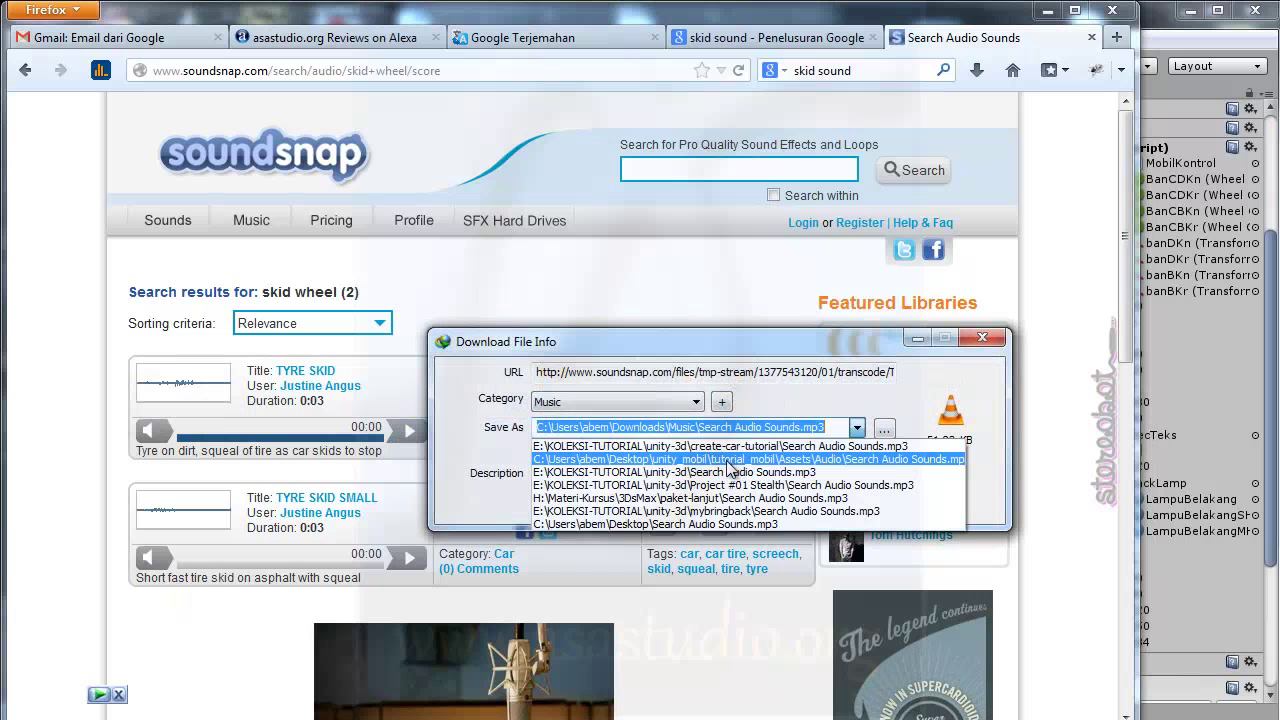
{"action": "left_click", "coordinate": [793, 468]}
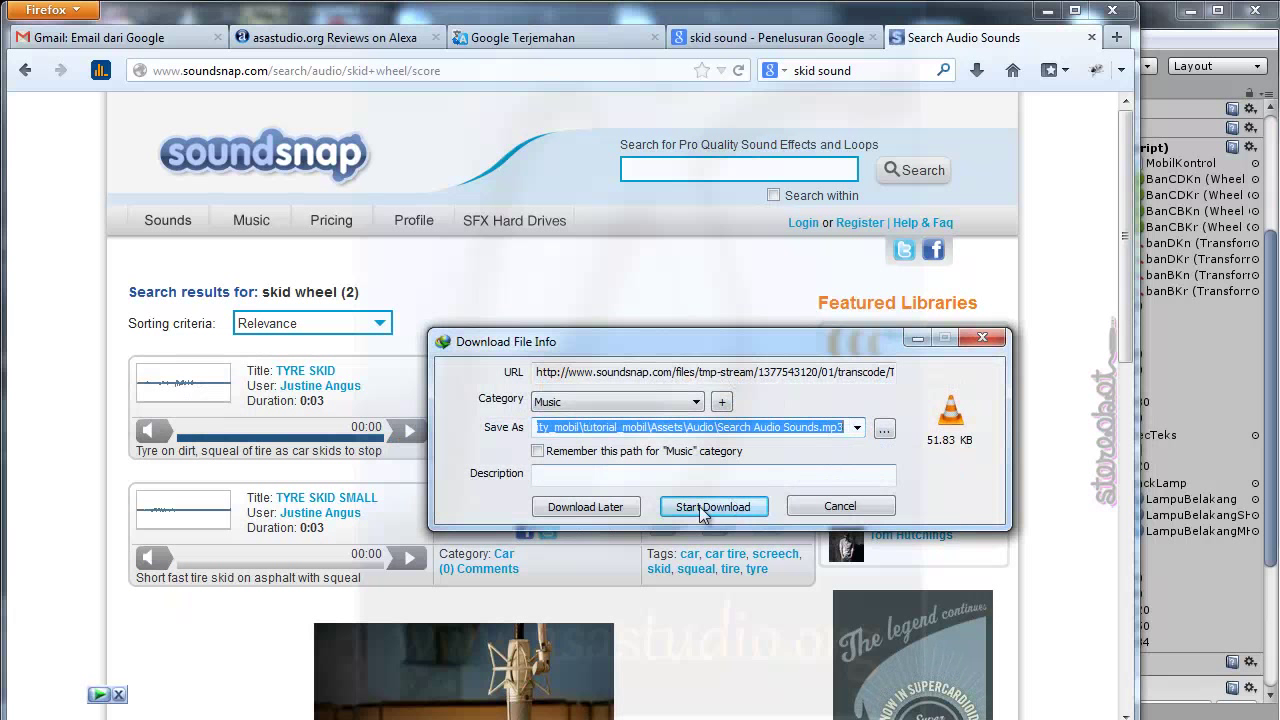
{"action": "left_click", "coordinate": [698, 506]}
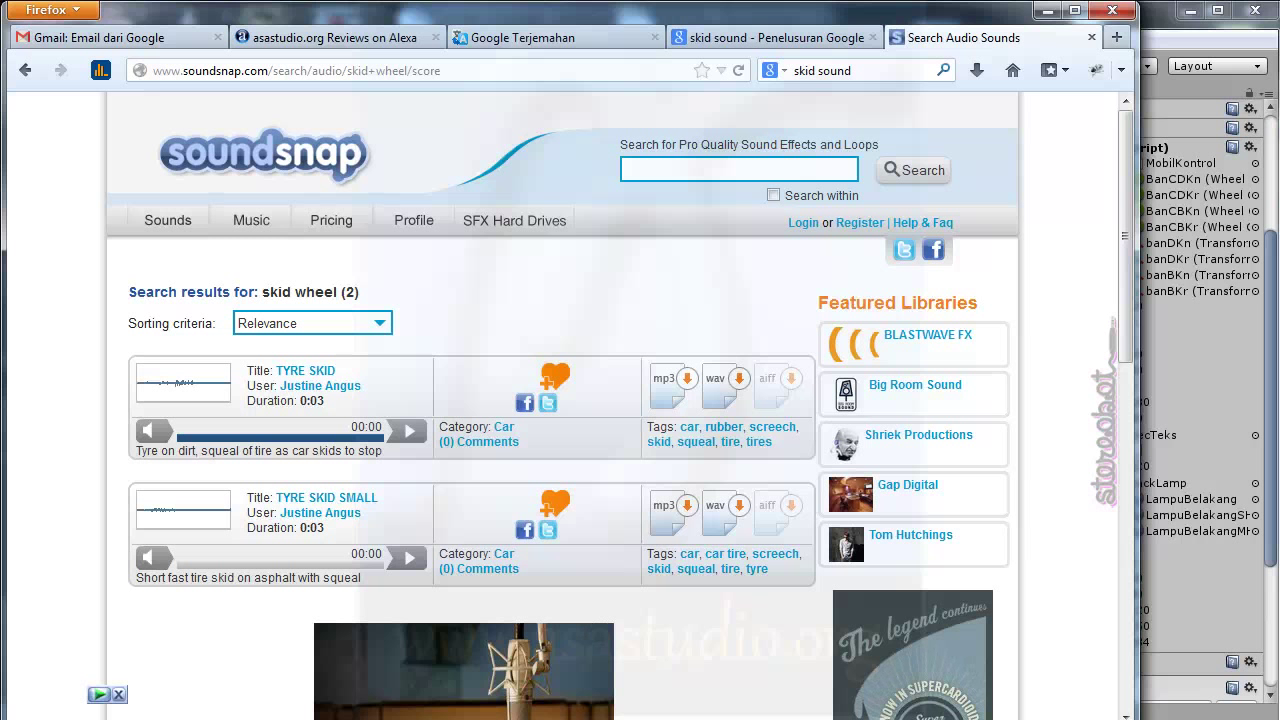
{"action": "key", "text": "super"}
- Launch SONAR 6 Producer Edition and reopen tutorial.cwp from the recent files list
{"action": "left_click", "coordinate": [64, 681]}
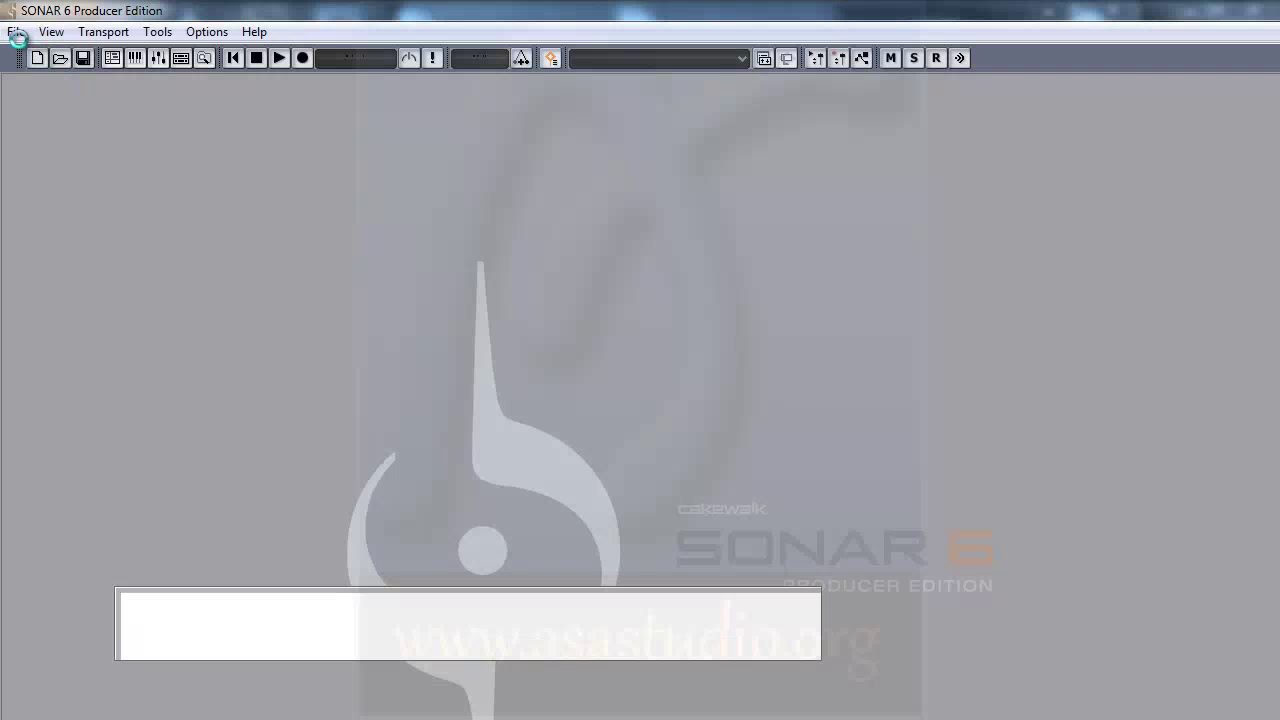
{"action": "left_click", "coordinate": [16, 32]}
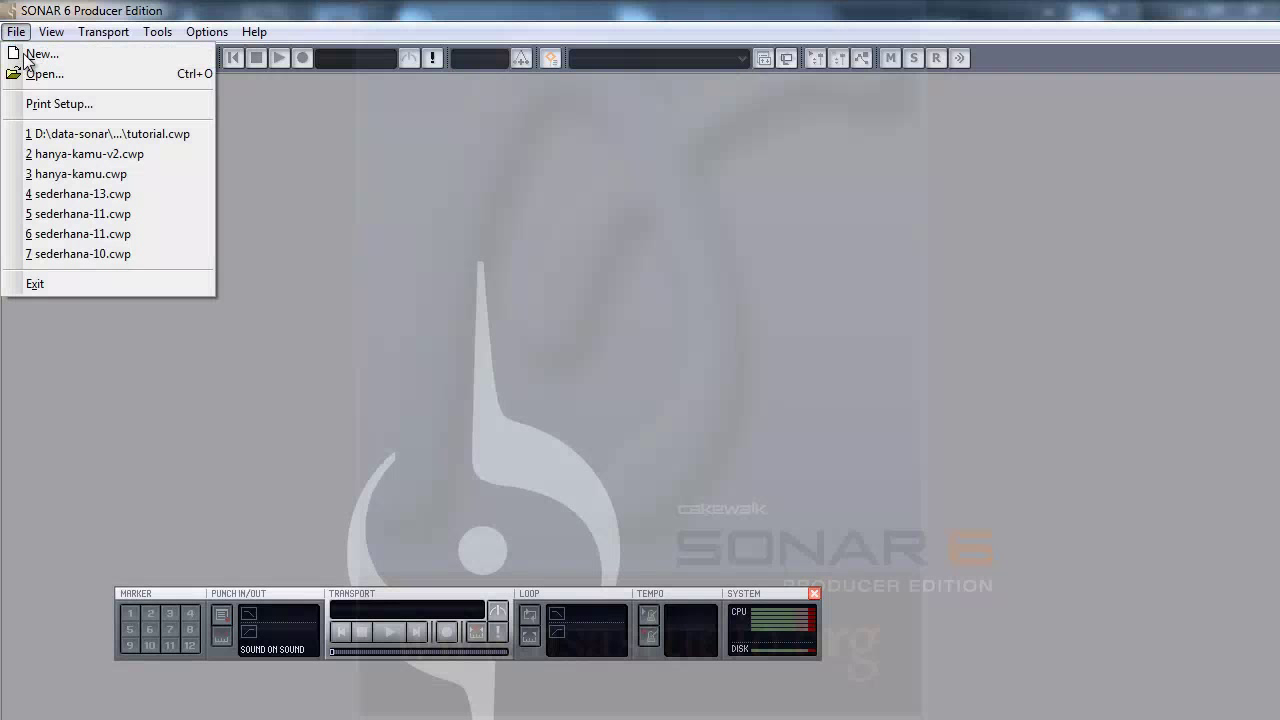
{"action": "left_click", "coordinate": [42, 135]}
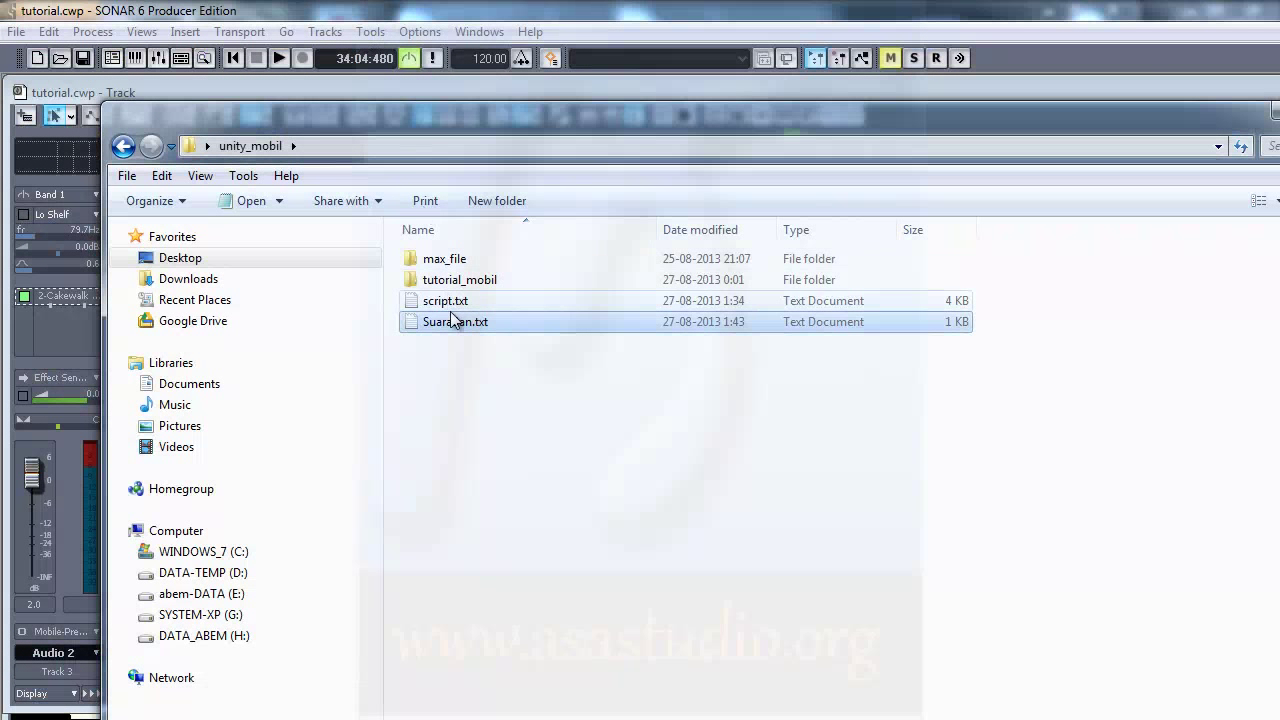
- Browse to tutorial_mobil\Assets\Audio, select Search Audio Sounds.mp3, then return to SONAR
{"action": "double_click", "coordinate": [443, 282]}
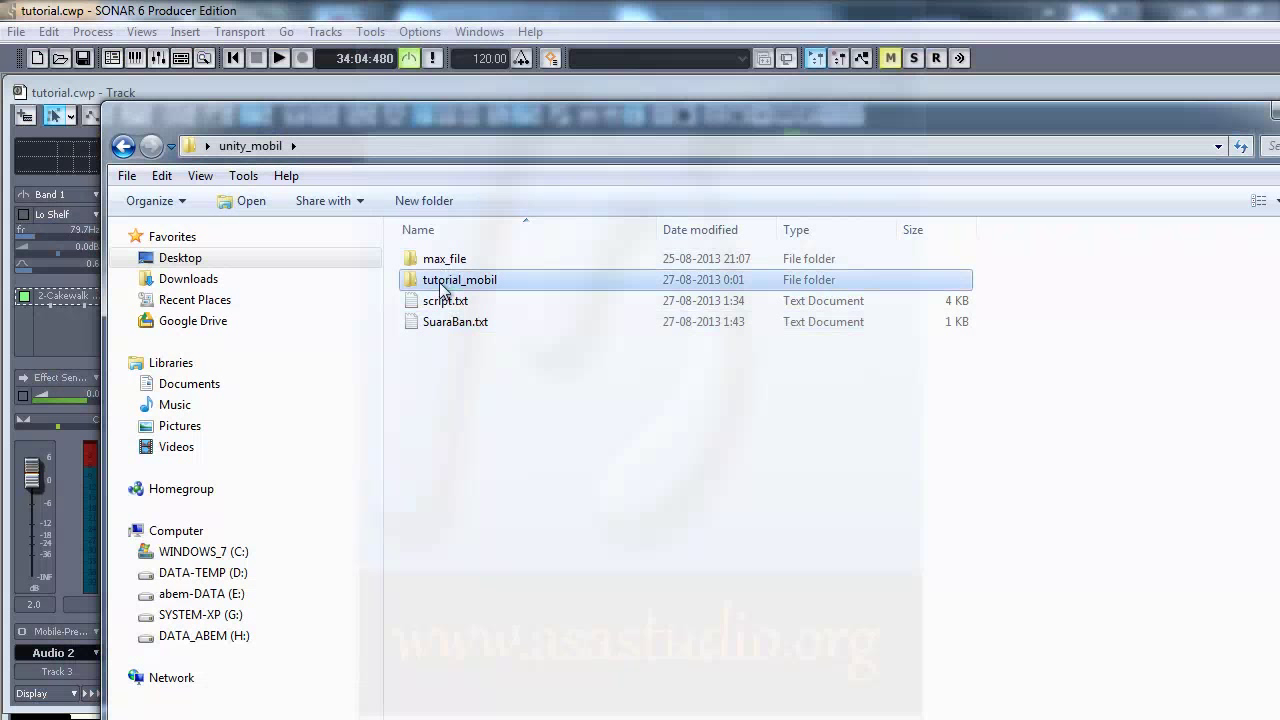
{"action": "double_click", "coordinate": [441, 262]}
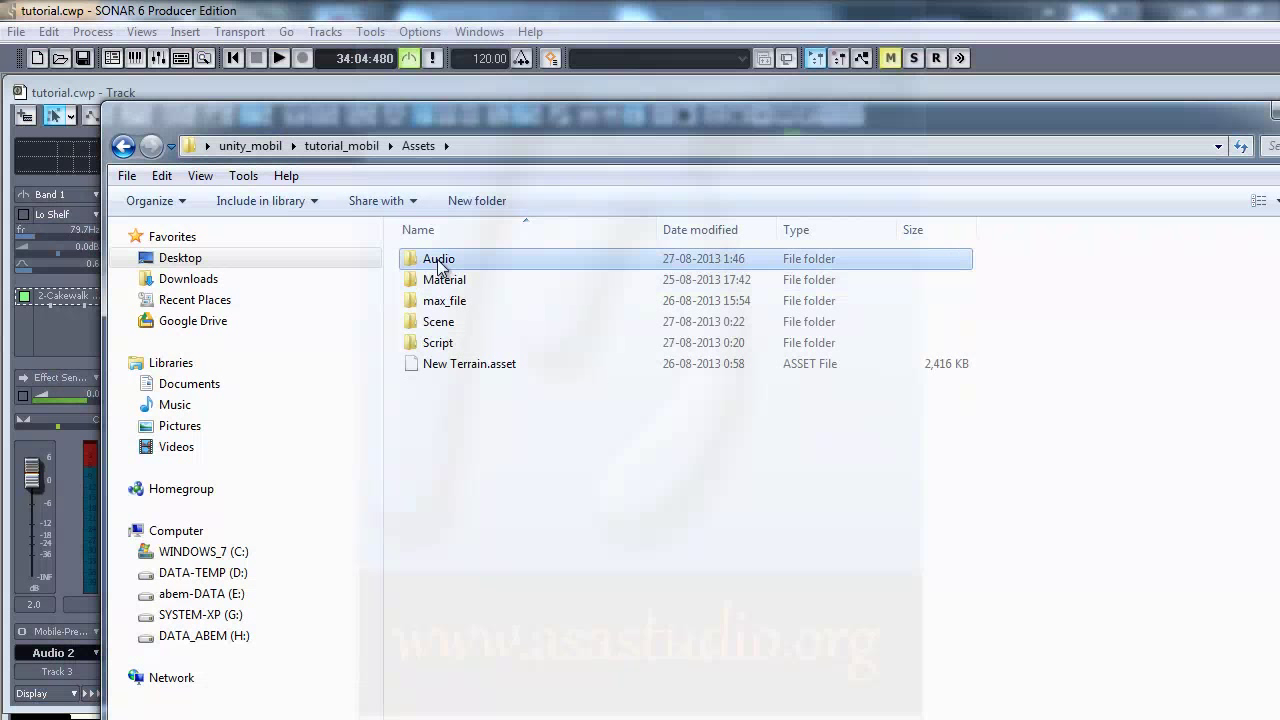
{"action": "double_click", "coordinate": [441, 260]}
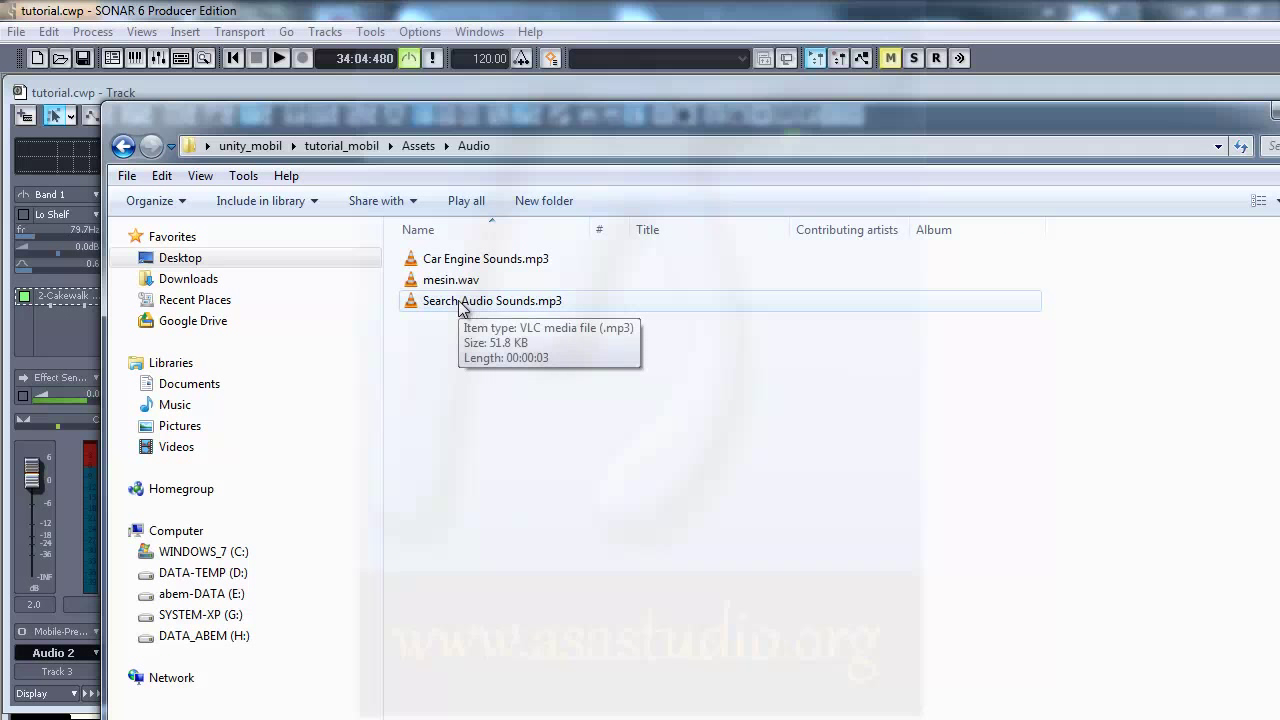
{"action": "left_click", "coordinate": [460, 303]}
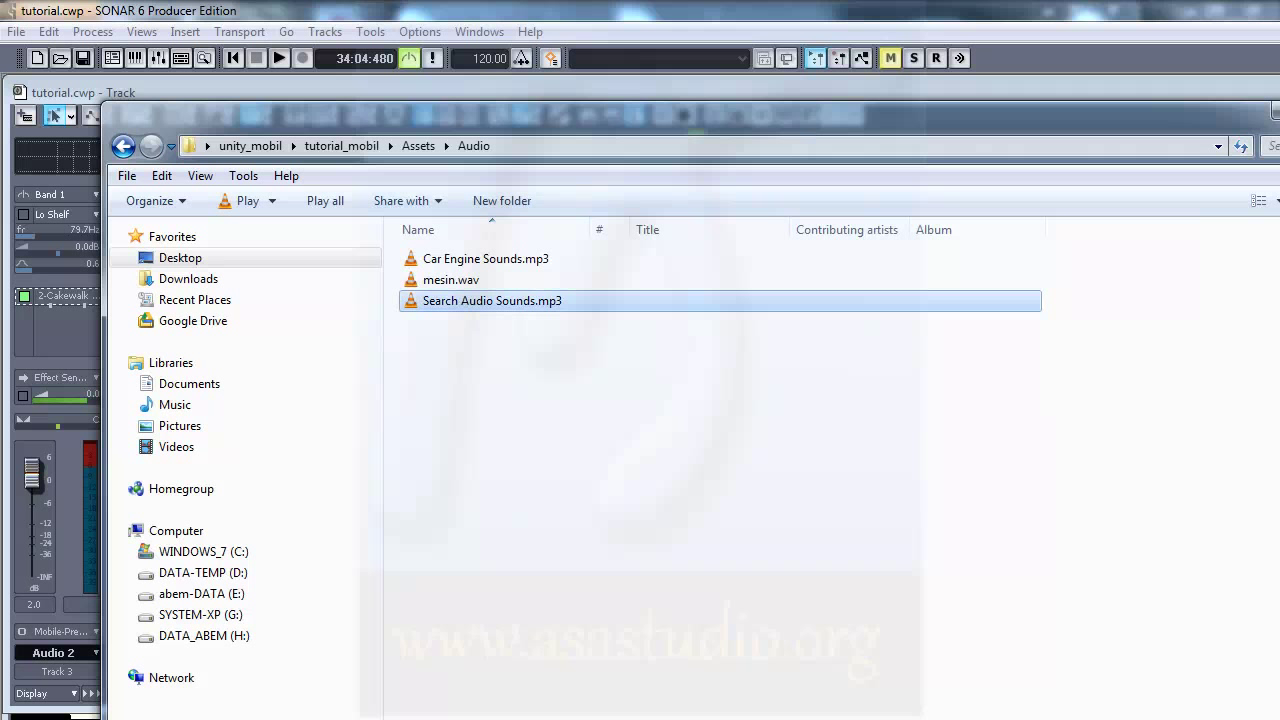
{"action": "left_click", "coordinate": [1159, 27]}
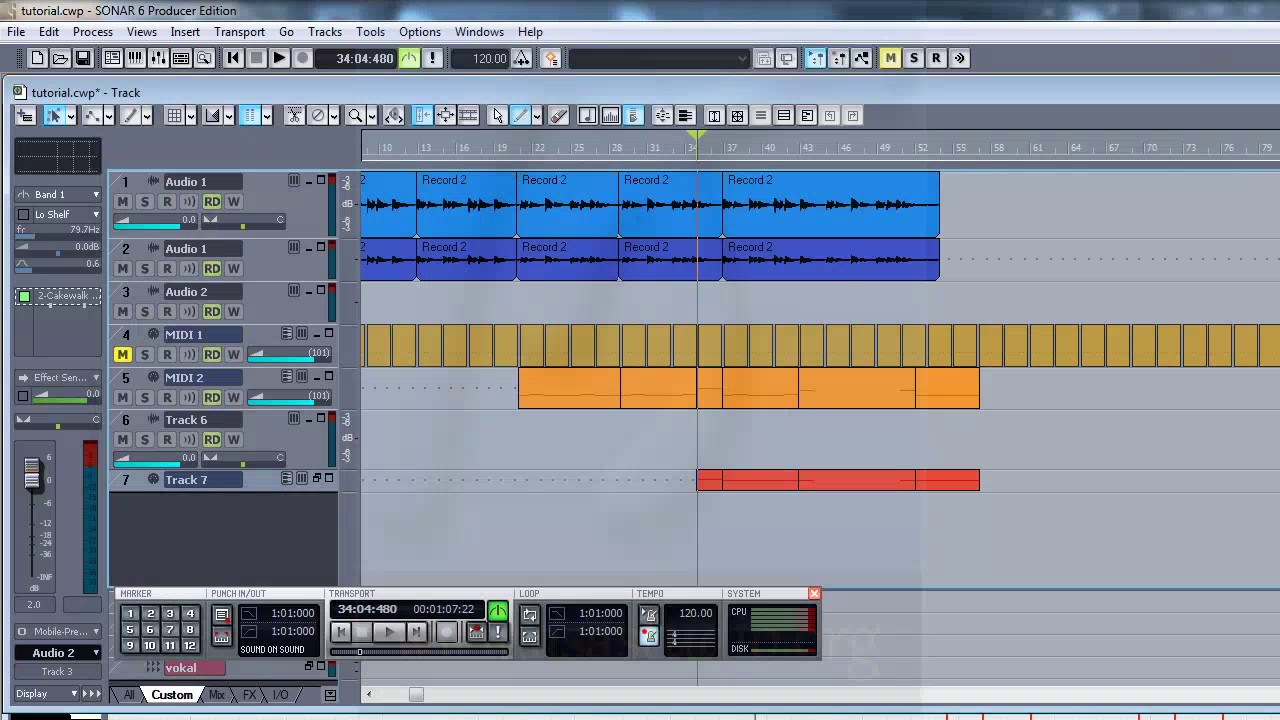
- Insert a new audio track and place the skid sound on Track 1 near bar 13
{"action": "left_click_drag", "start_coordinate": [1275, 205], "coordinate": [662, 210]}
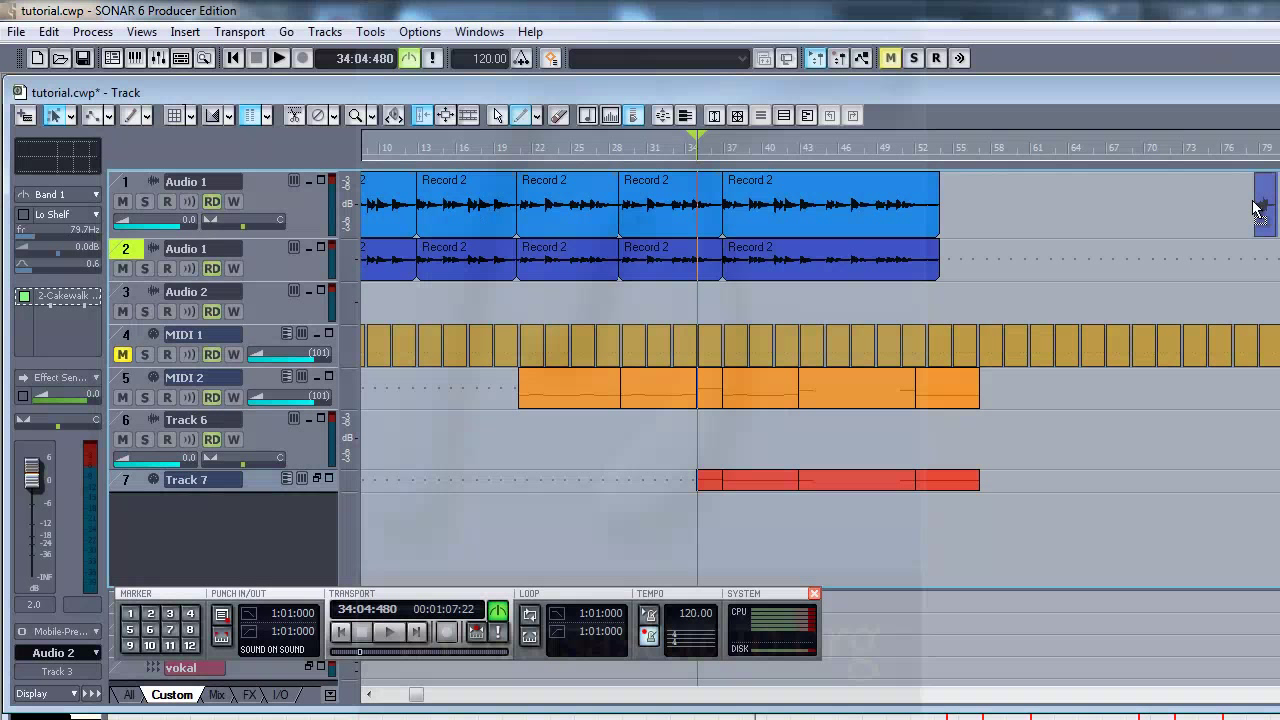
{"action": "right_click", "coordinate": [122, 183]}
{"action": "left_click", "coordinate": [180, 188]}
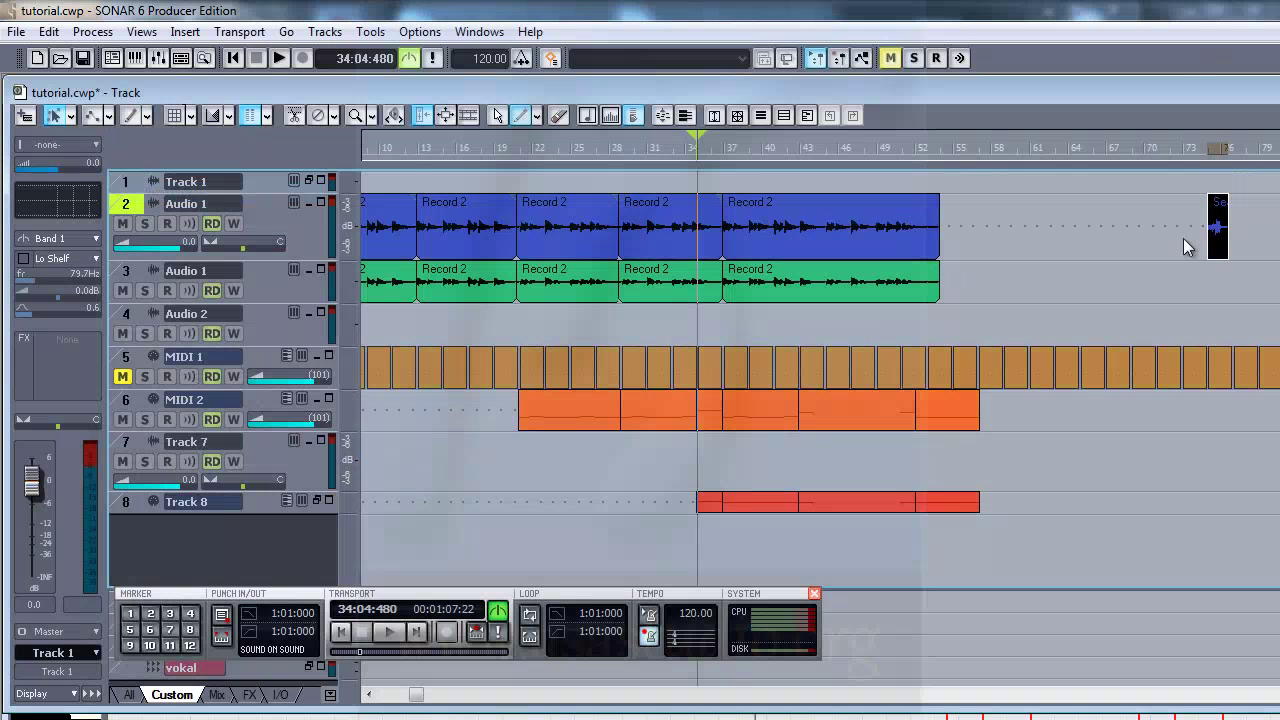
{"action": "left_click_drag", "start_coordinate": [1217, 232], "coordinate": [420, 186]}
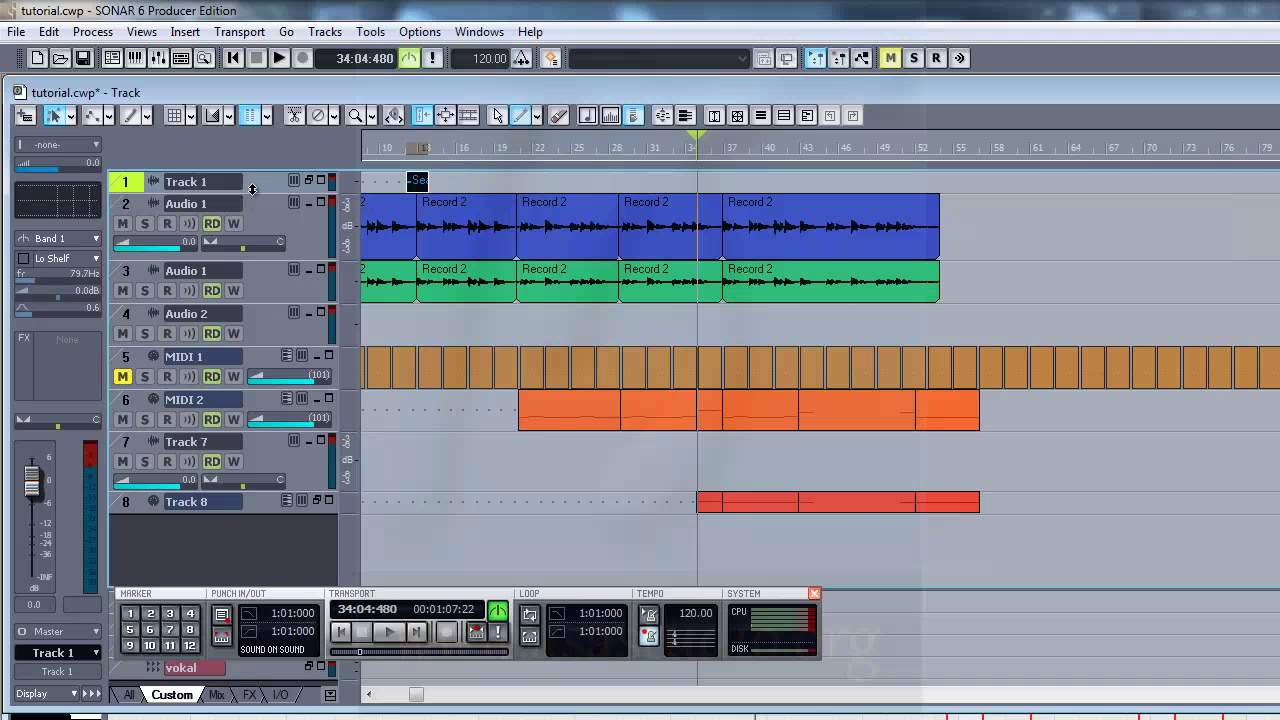
{"action": "left_click_drag", "start_coordinate": [252, 189], "coordinate": [250, 325]}
- Play the clip from bar 12, solo Track 1 and route its output to Mobile-Pre
{"action": "left_click", "coordinate": [410, 152]}
{"action": "scroll", "coordinate": [1102, 447], "scroll_direction": "up", "scroll_amount": 2, "text": "ctrl"}
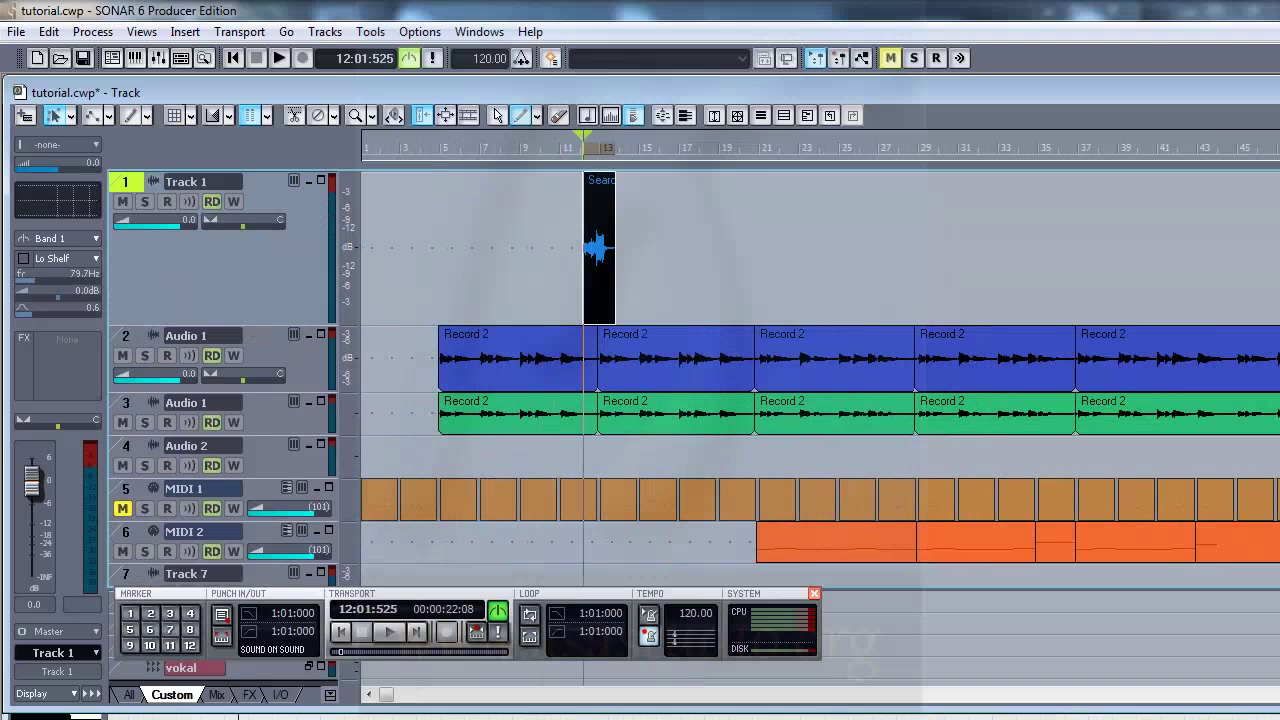
{"action": "scroll", "coordinate": [1102, 447], "scroll_direction": "up", "scroll_amount": 2, "text": "ctrl"}
{"action": "scroll", "coordinate": [1102, 447], "scroll_direction": "up", "scroll_amount": 2, "text": "ctrl"}
{"action": "key", "text": "space"}
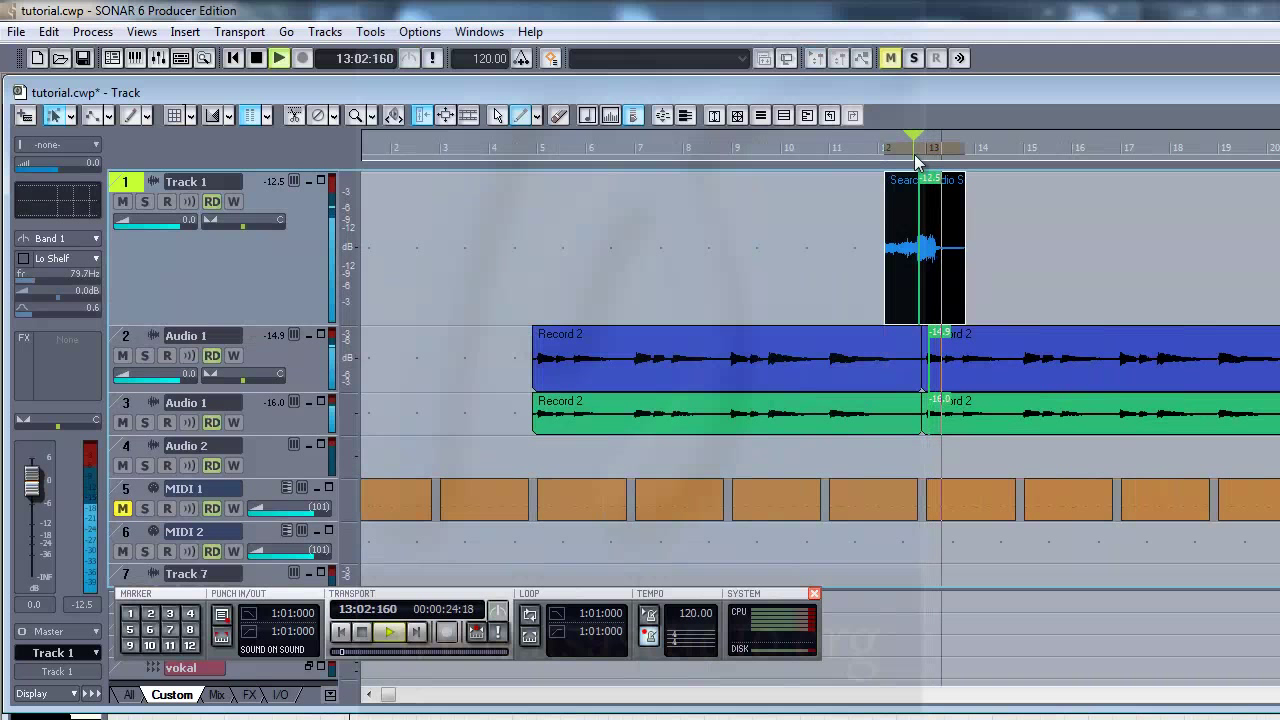
{"action": "key", "text": "space"}
{"action": "left_click", "coordinate": [145, 202]}
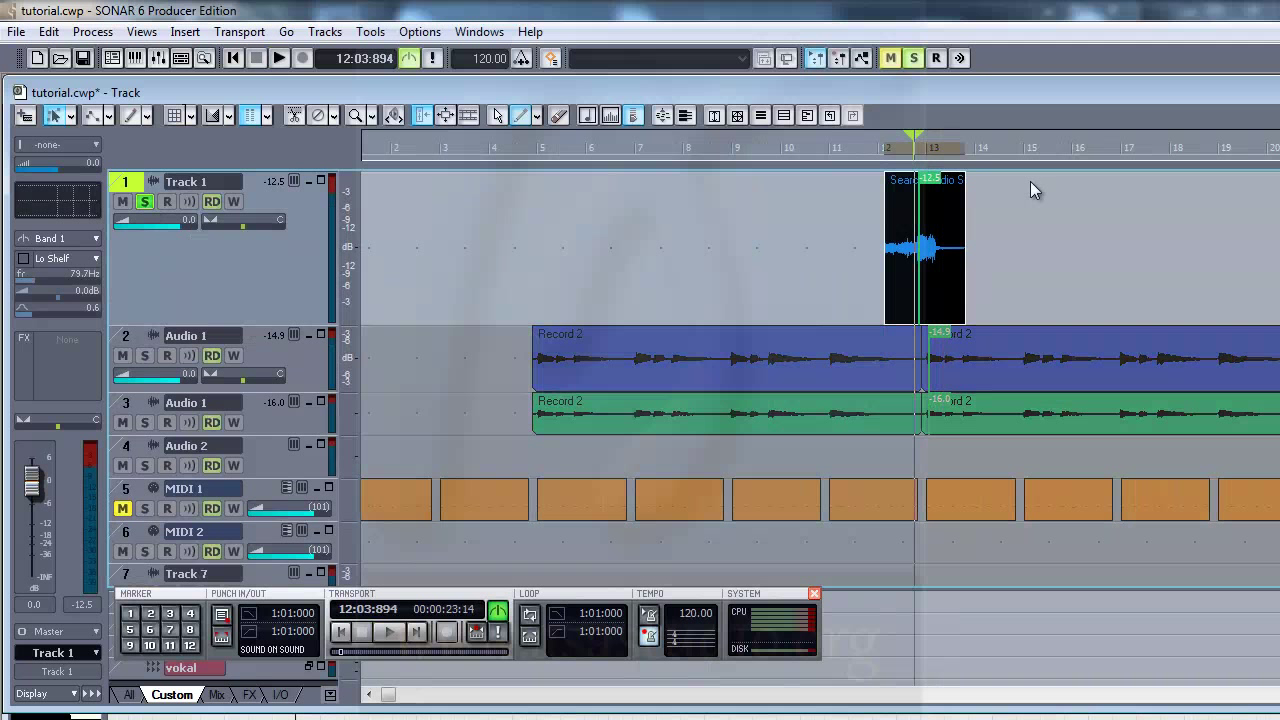
{"action": "key", "text": "space"}
{"action": "key", "text": "space"}
{"action": "left_click", "coordinate": [96, 633]}
{"action": "left_click", "coordinate": [160, 671]}
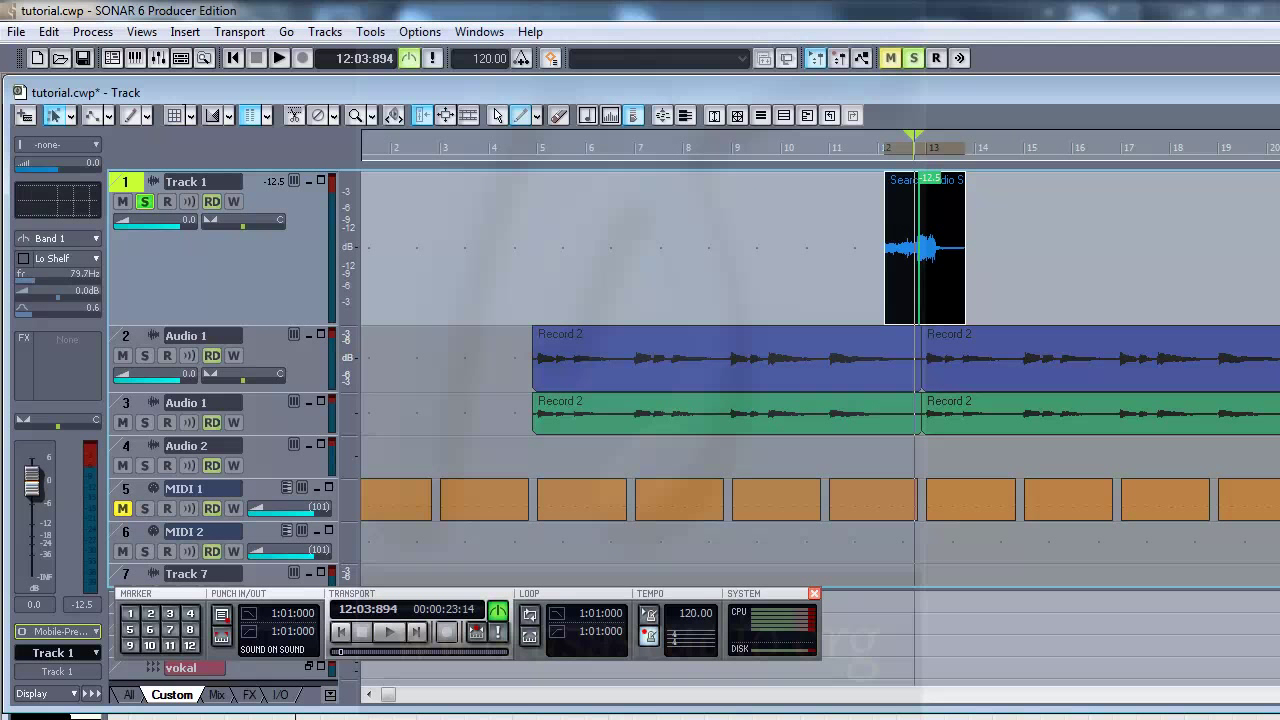
- Trim the clip's start and end to a short burst and add a fade-out
{"action": "key", "text": "ctrl+Right"}
{"action": "key", "text": "ctrl+Right"}
{"action": "key", "text": "ctrl+Right"}
{"action": "key", "text": "ctrl+Right"}
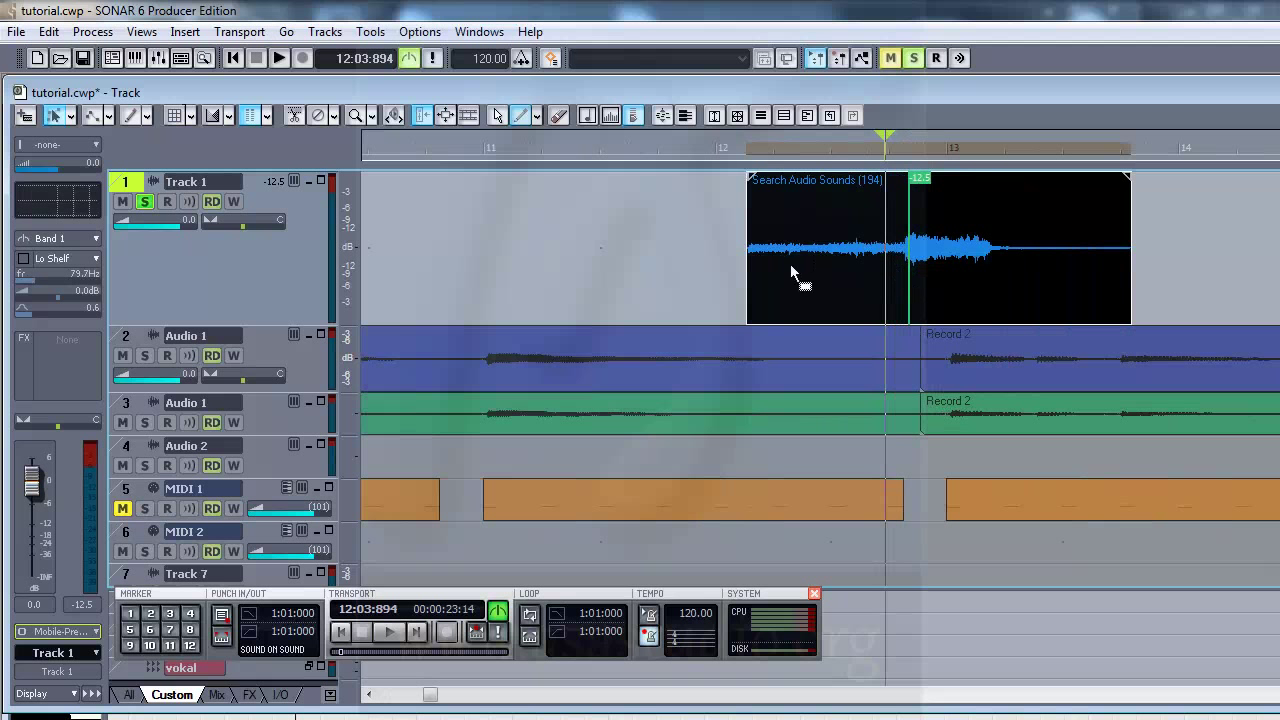
{"action": "left_click_drag", "start_coordinate": [748, 271], "coordinate": [902, 323]}
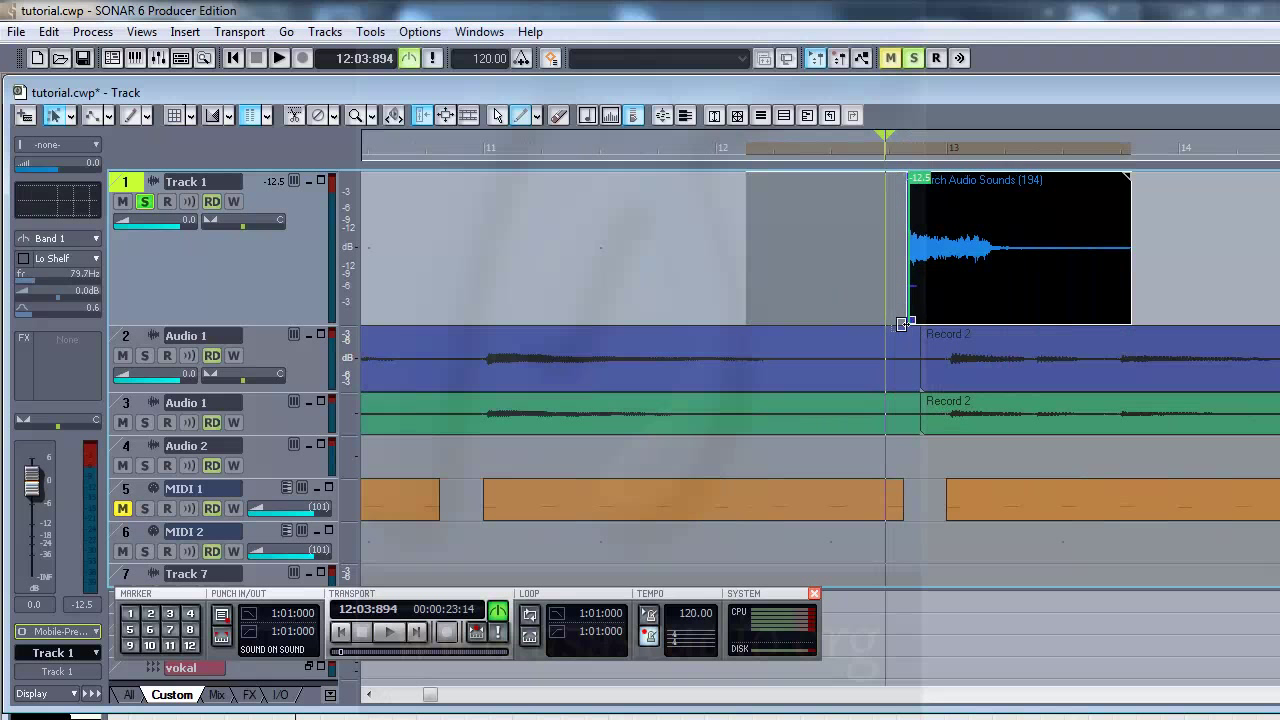
{"action": "left_click", "coordinate": [896, 158]}
{"action": "key", "text": "space"}
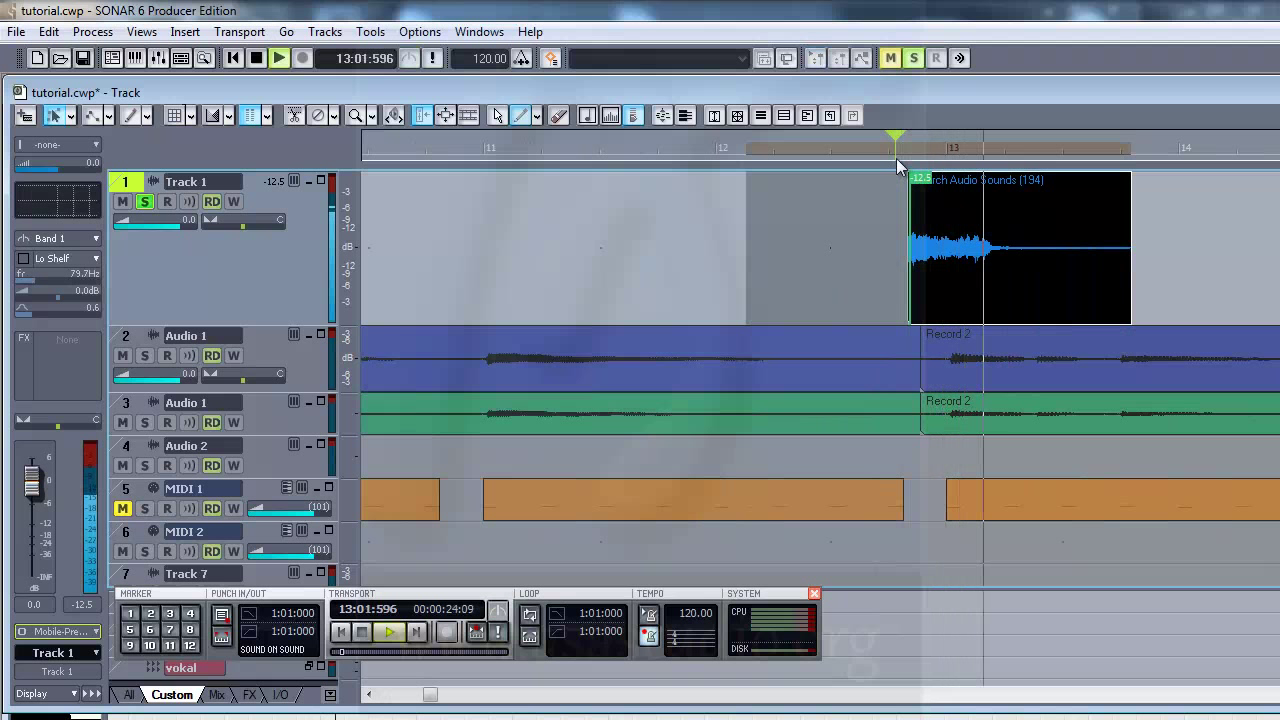
{"action": "key", "text": "space"}
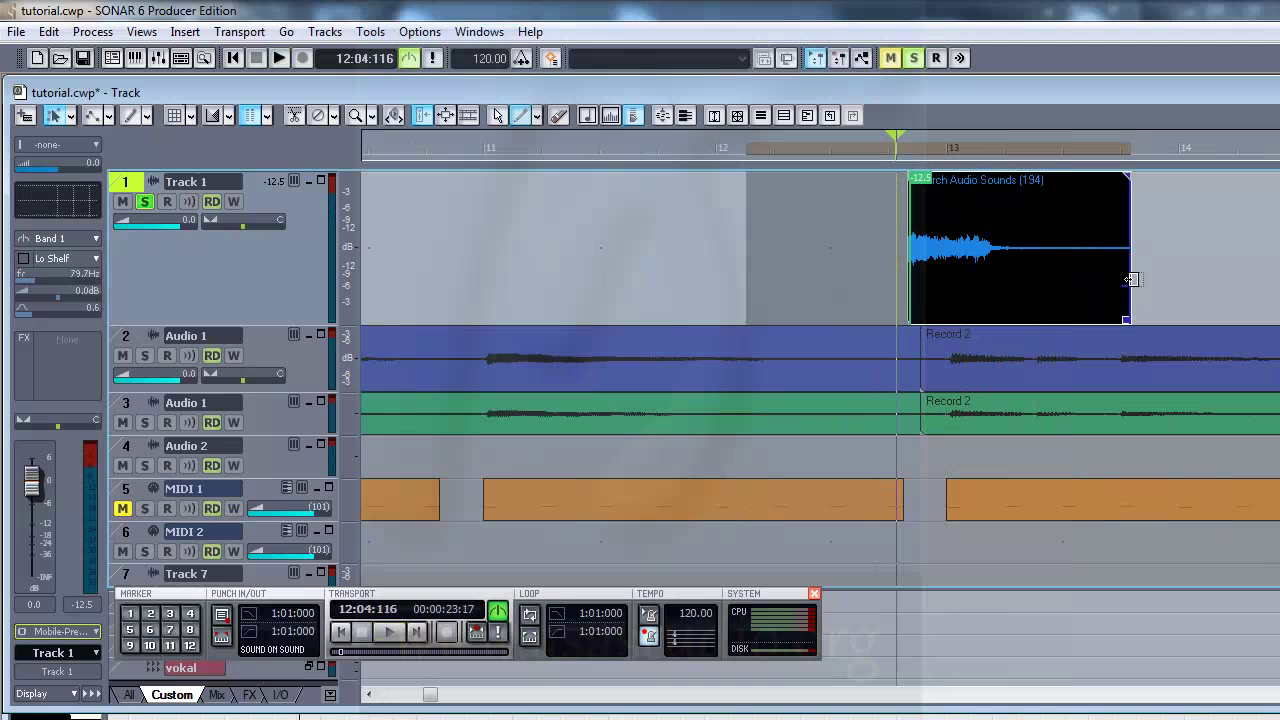
{"action": "left_click_drag", "start_coordinate": [1130, 279], "coordinate": [1006, 274]}
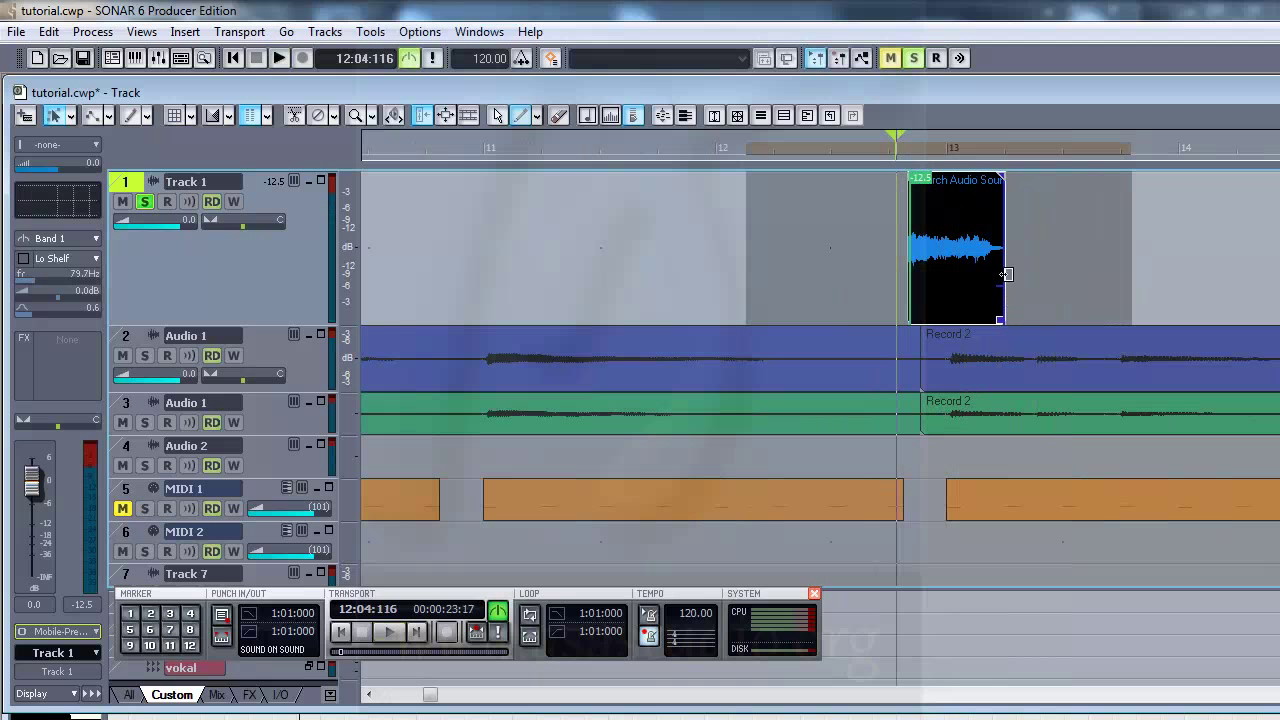
{"action": "left_click_drag", "start_coordinate": [1004, 176], "coordinate": [990, 177]}
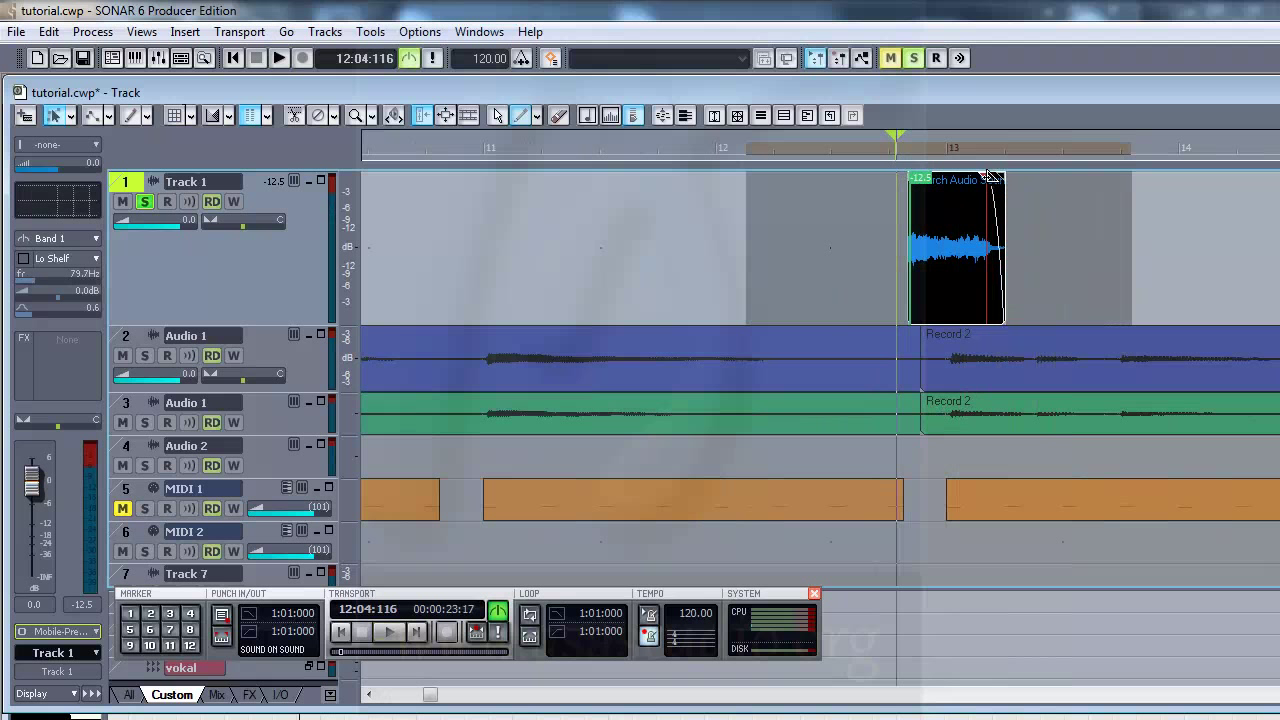
{"action": "left_click", "coordinate": [957, 248]}
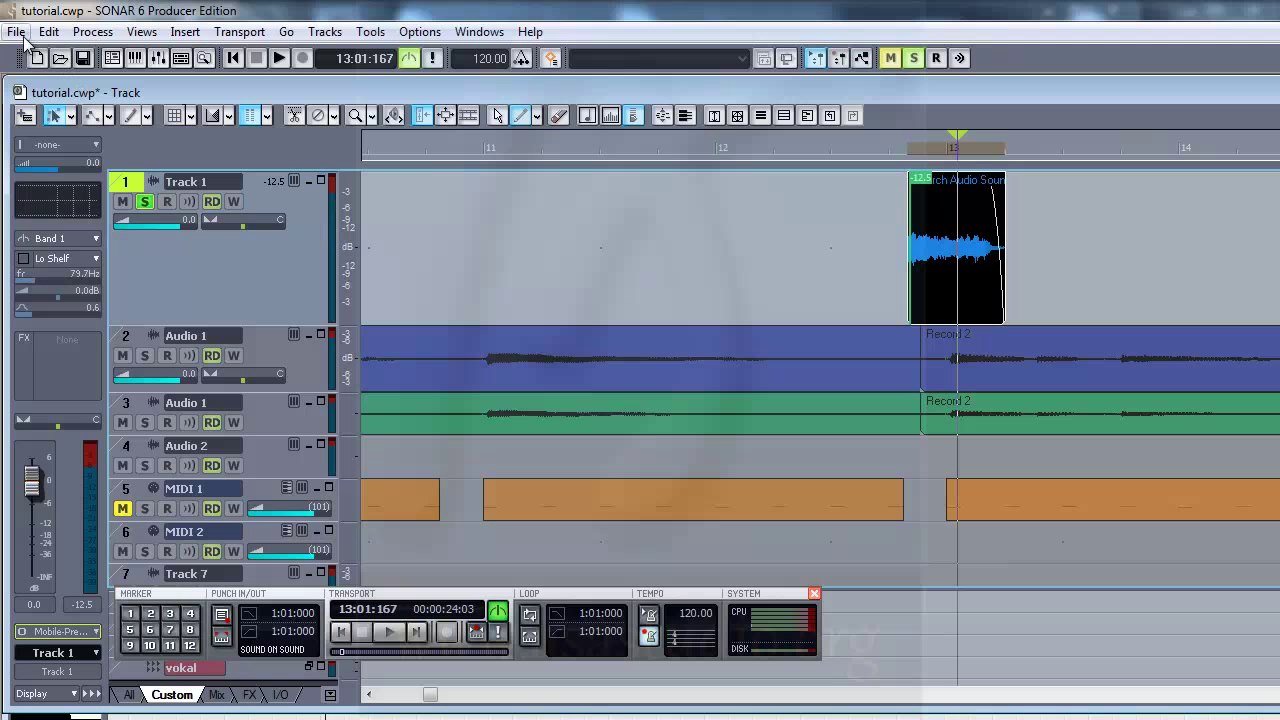
- Start an audio export with the file type set to Broadcast Wave
{"action": "left_click", "coordinate": [25, 38]}
{"action": "mouse_move", "coordinate": [57, 272]}
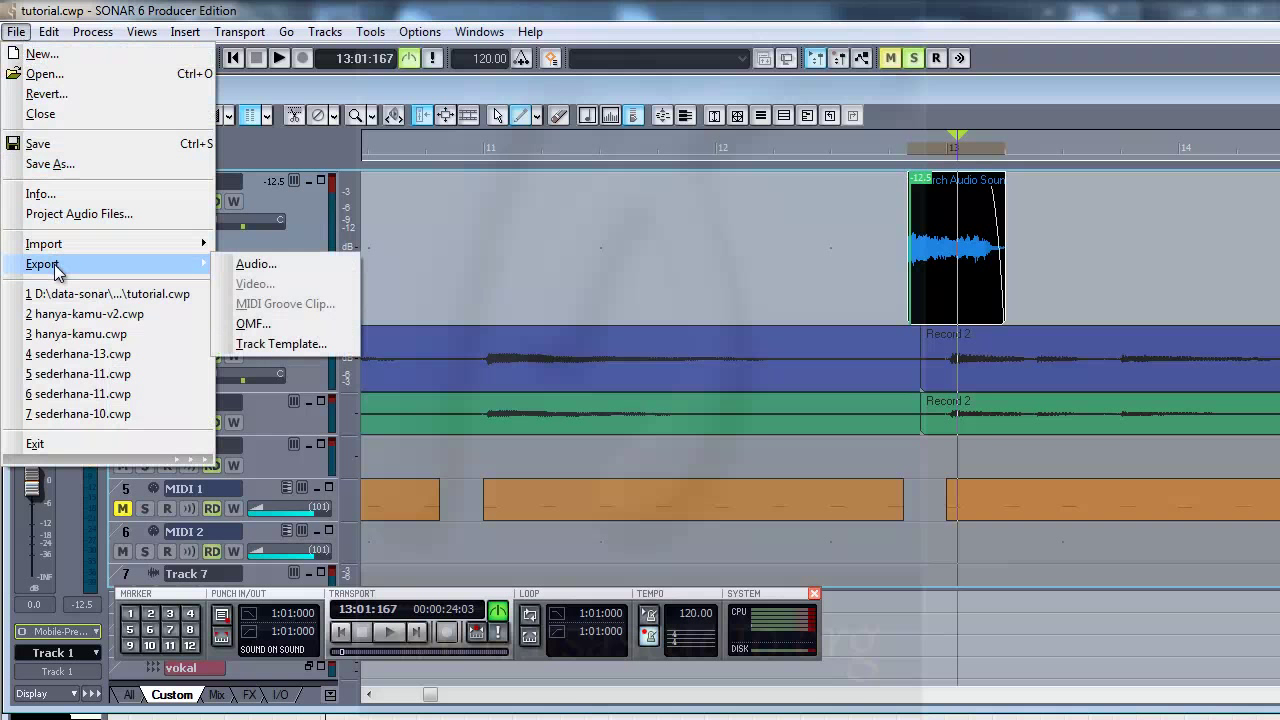
{"action": "left_click", "coordinate": [265, 264]}
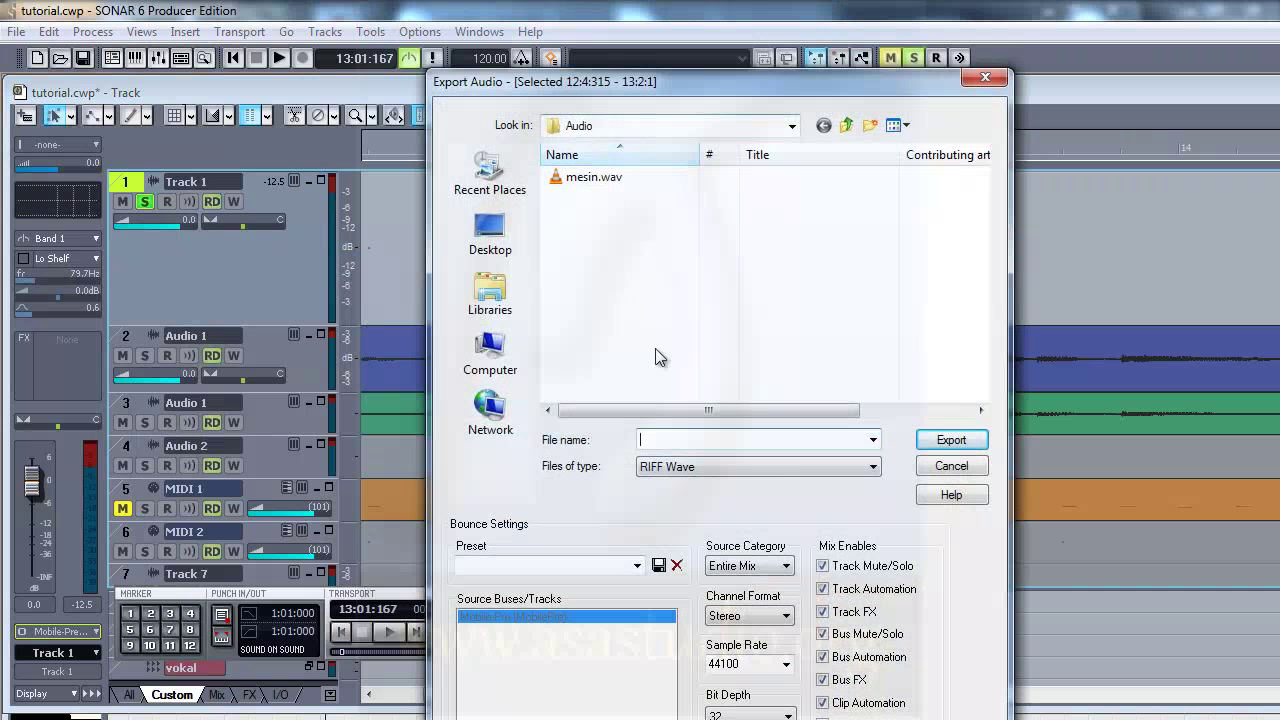
{"action": "left_click", "coordinate": [698, 468]}
{"action": "left_click", "coordinate": [706, 498]}
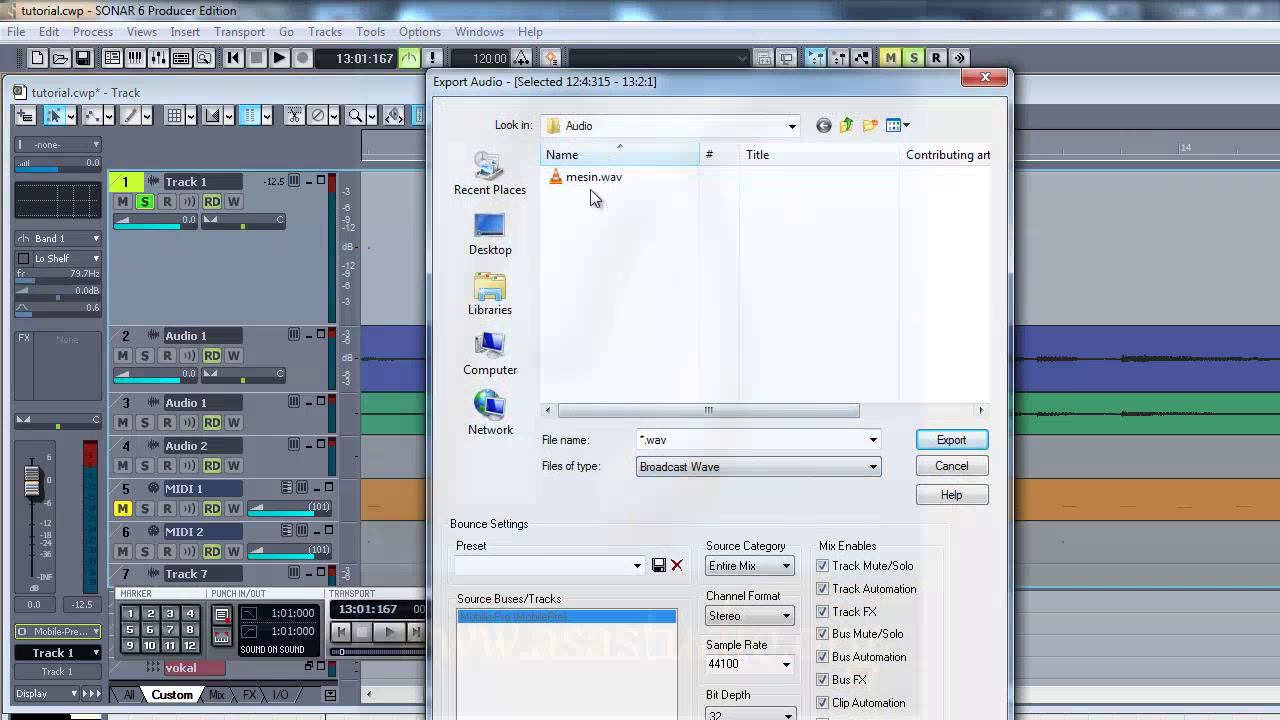
- Export the clip as GesekanBan.wav into the Audio folder and close SONAR
{"action": "left_click", "coordinate": [644, 440]}
{"action": "key", "text": "shift+Left"}
{"action": "type", "text": "an"}
{"action": "key", "text": "Home"}
{"action": "type", "text": "Gesekan"}
{"action": "left_click", "coordinate": [951, 440]}
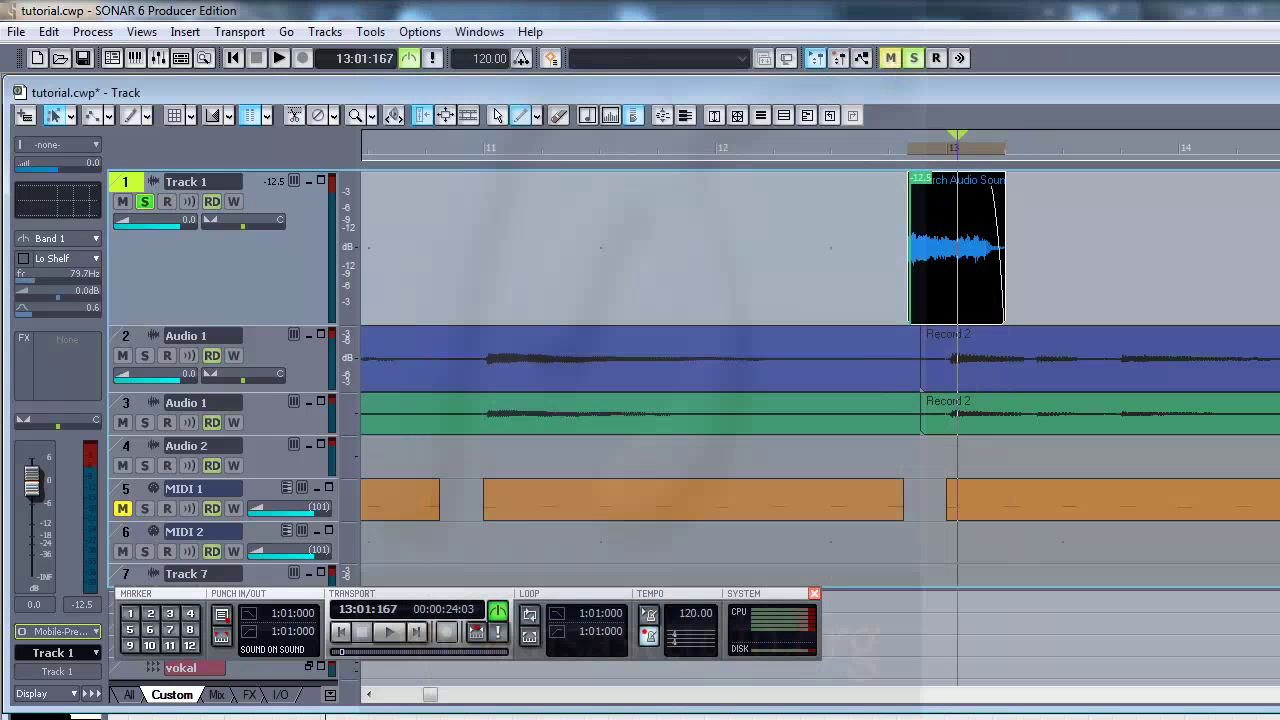
{"action": "key", "text": "alt+F4"}
- Discard SONAR's unsaved changes, then view Unity's Assets/Audio folder containing GesekanBan
{"action": "left_click", "coordinate": [745, 484]}
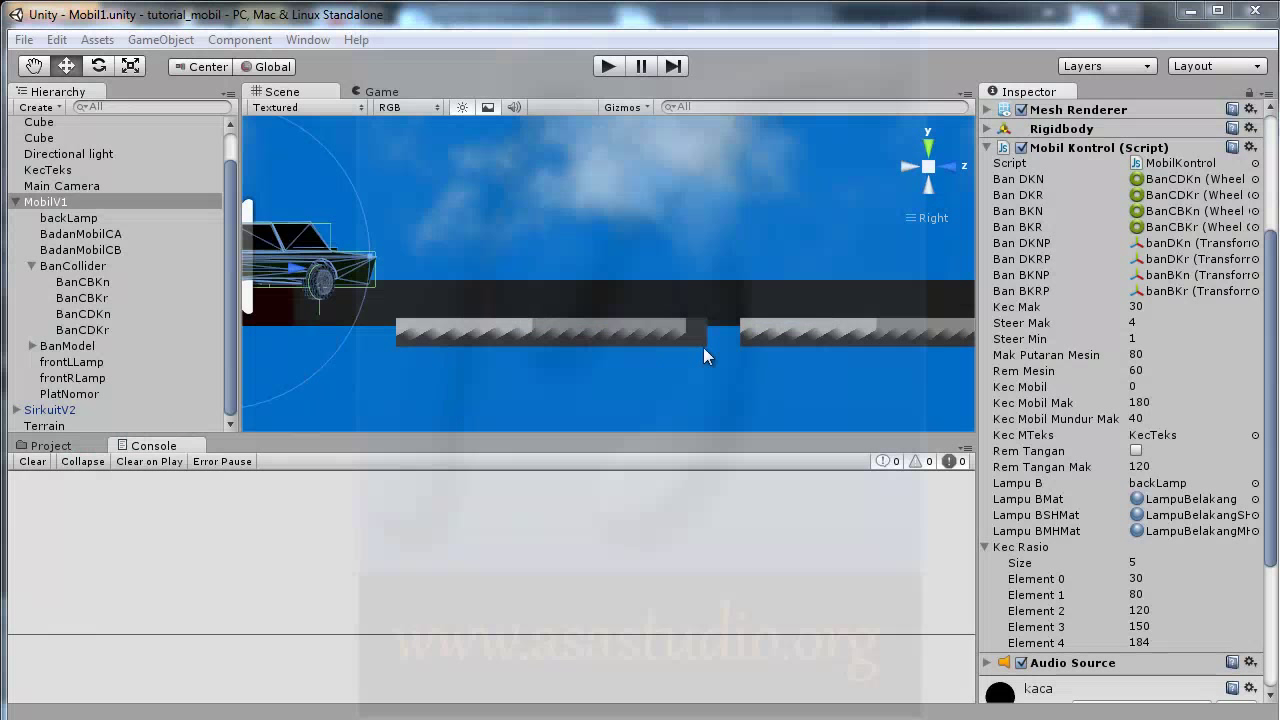
{"action": "left_click", "coordinate": [48, 447]}
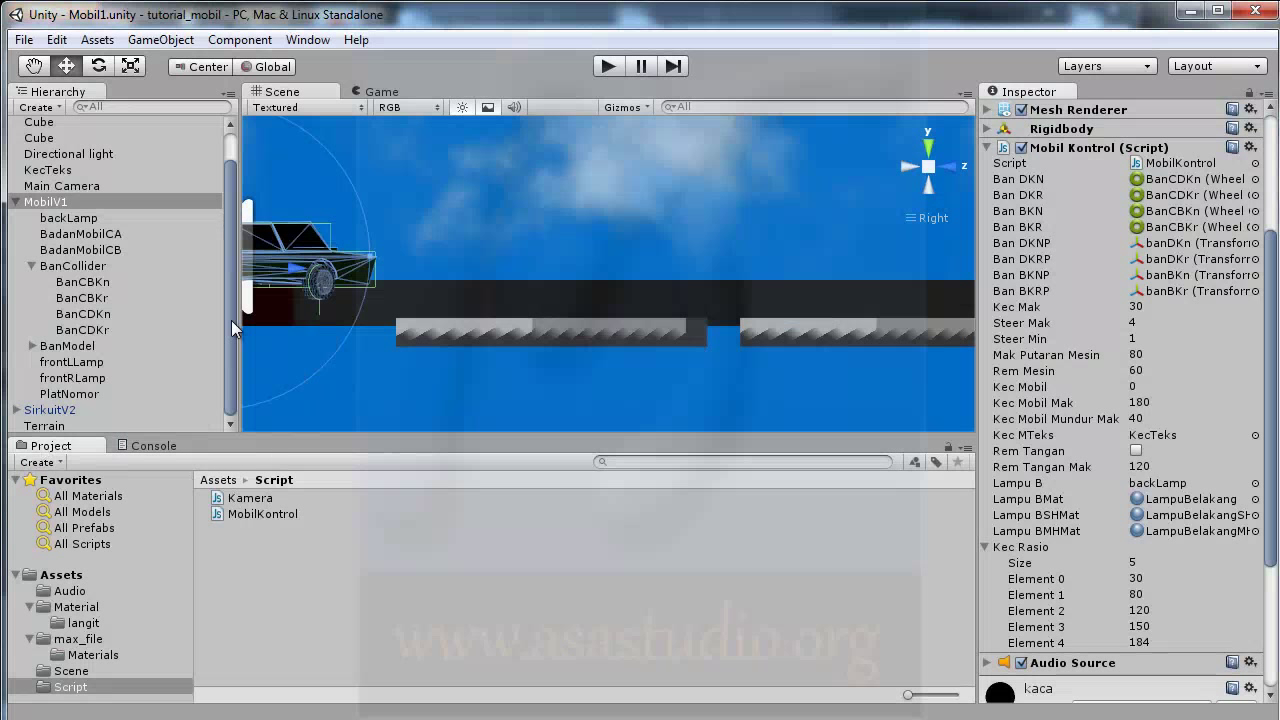
{"action": "left_click", "coordinate": [68, 592]}
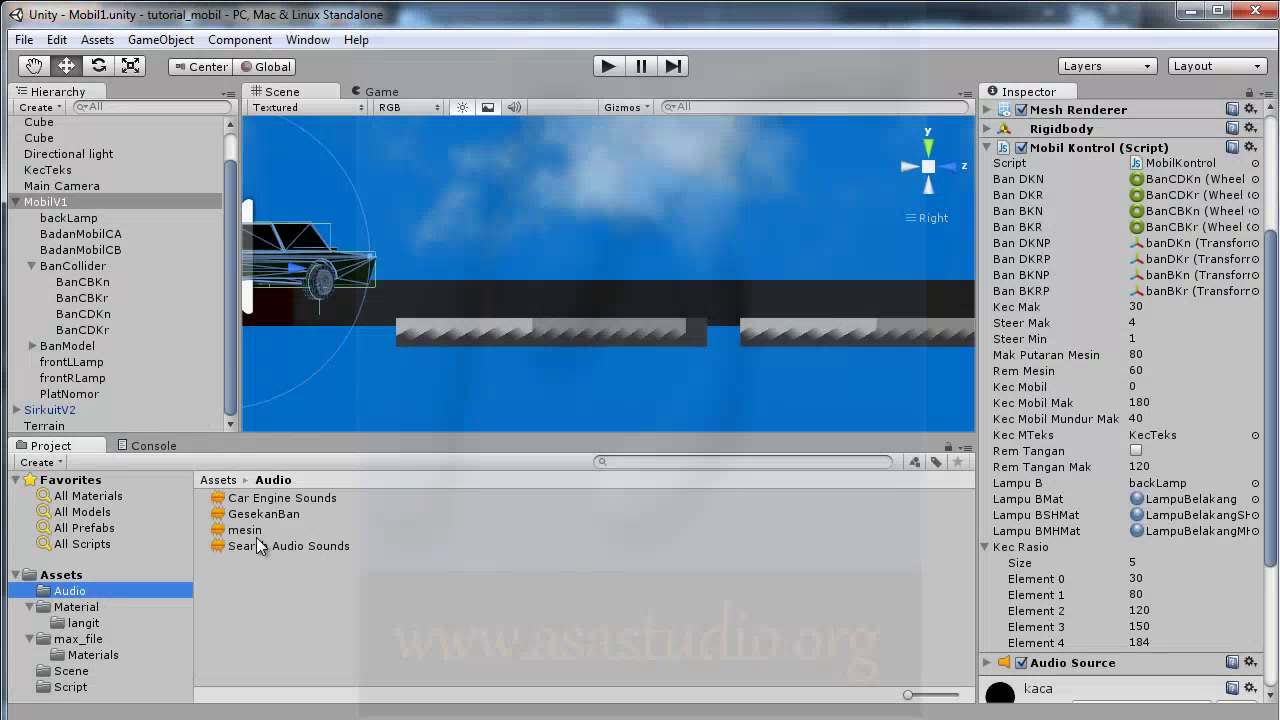
- Create an empty GameObject and rename it SuaraBan
{"action": "left_click", "coordinate": [172, 42]}
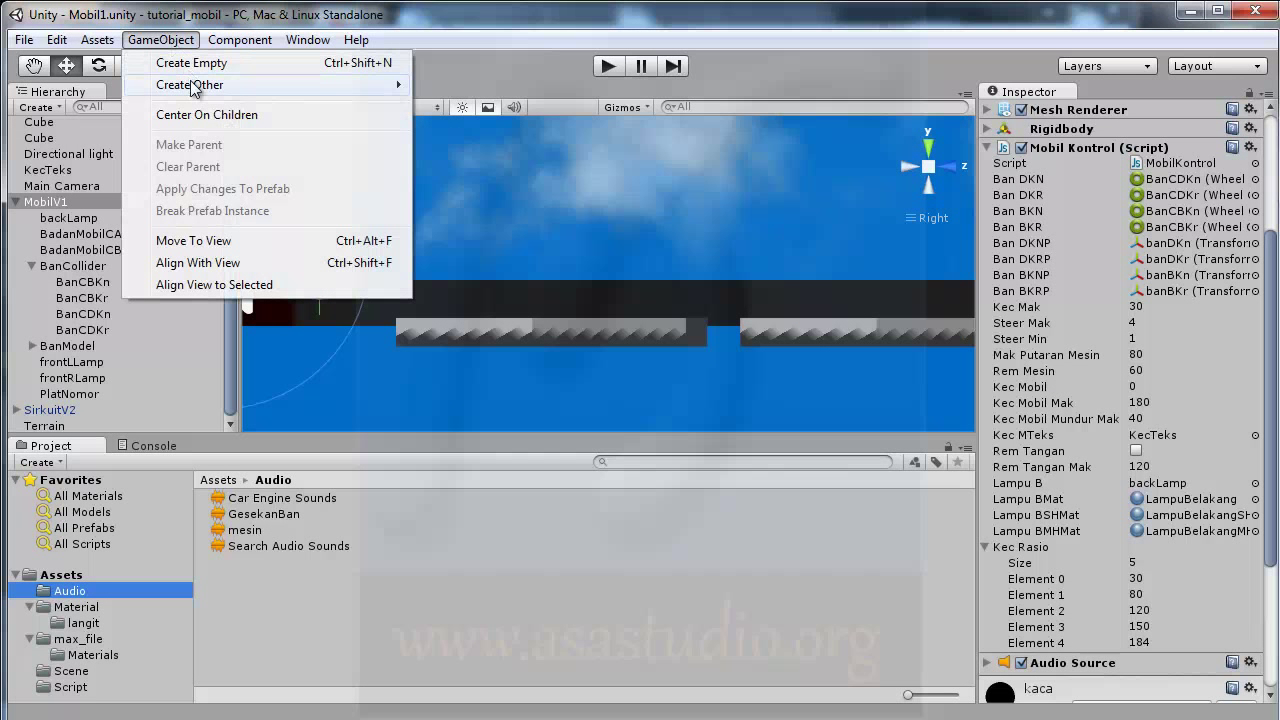
{"action": "mouse_move", "coordinate": [192, 86]}
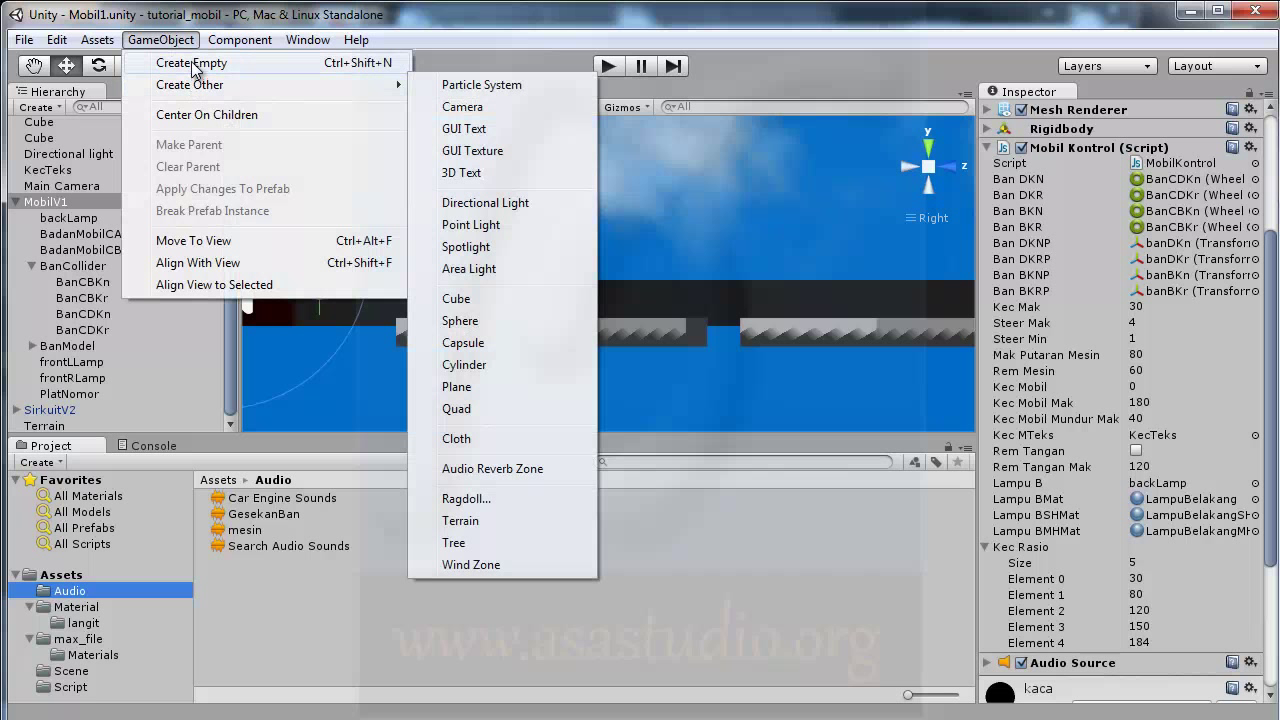
{"action": "left_click", "coordinate": [193, 64]}
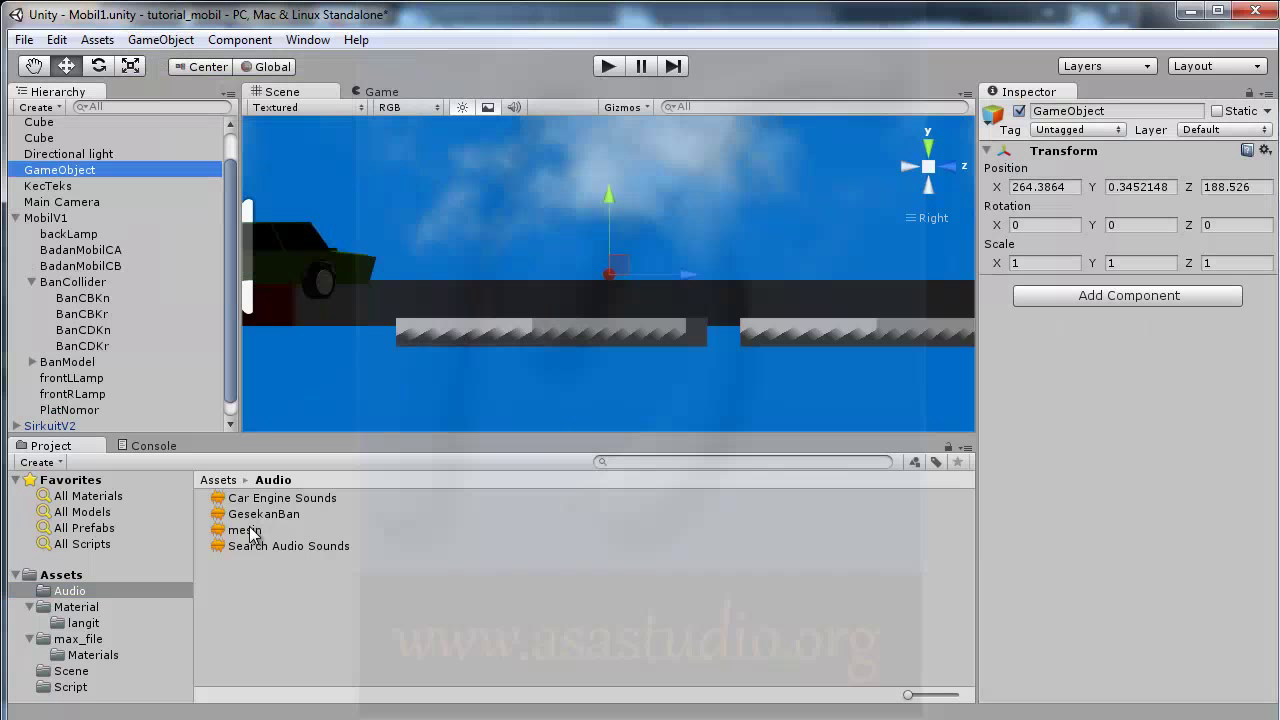
{"action": "left_click", "coordinate": [52, 172]}
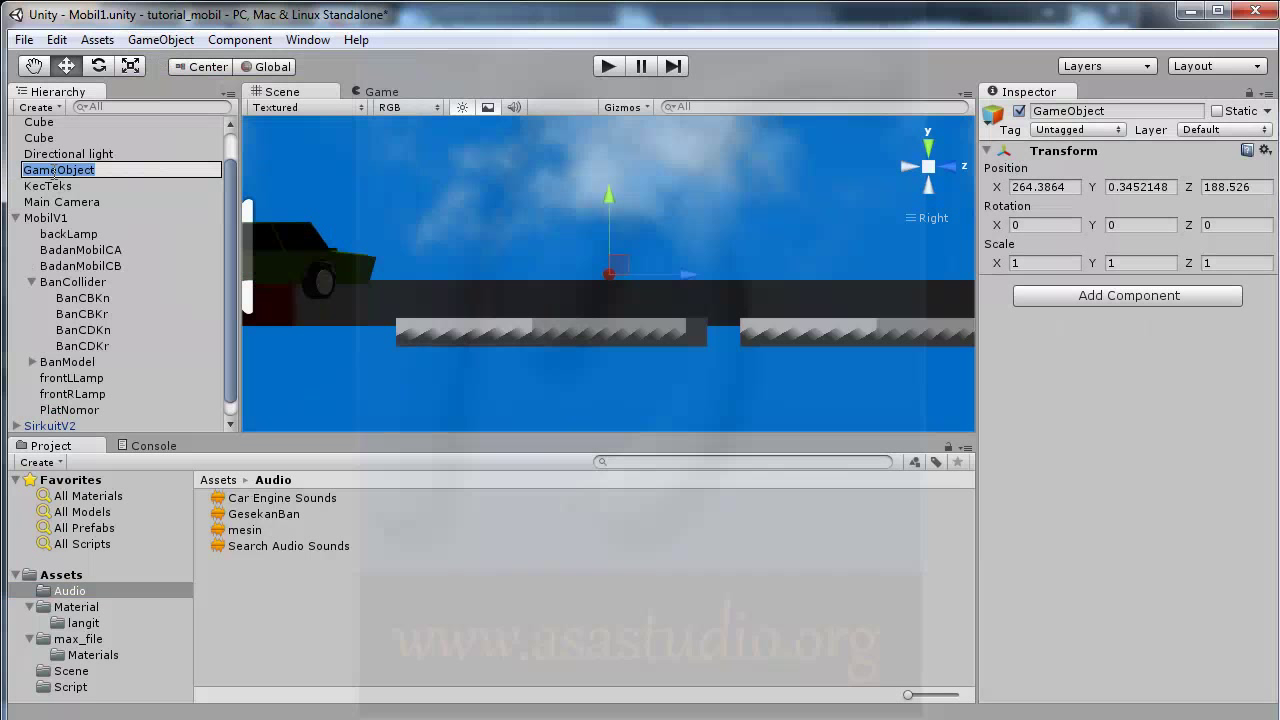
{"action": "type", "text": "Suara"}
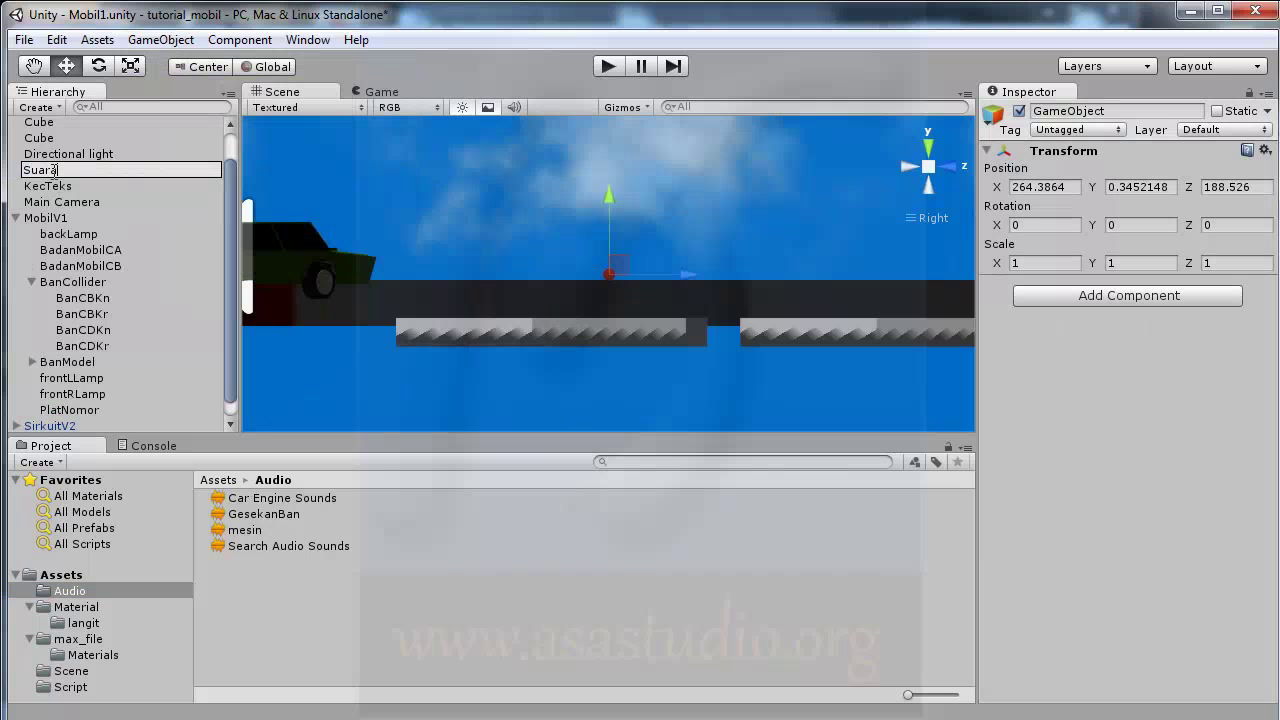
{"action": "type", "text": "Ban"}
{"action": "key", "text": "Return"}
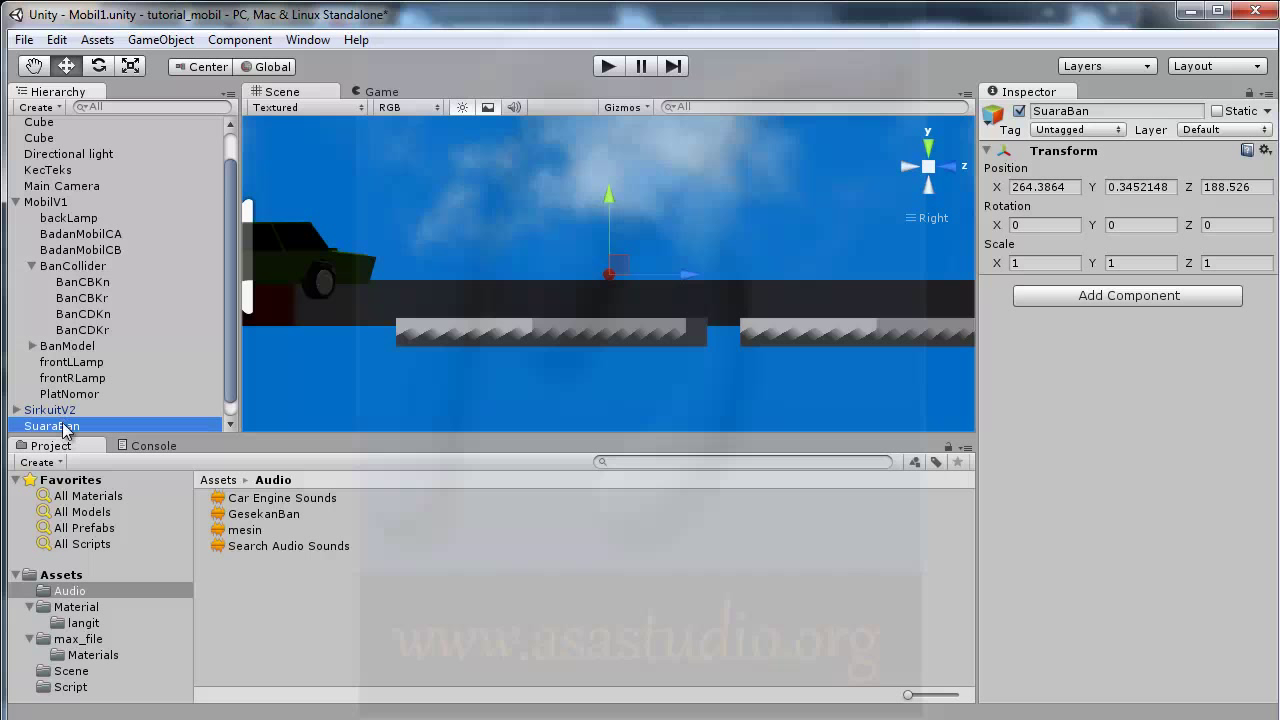
- Add an Audio Source component to SuaraBan and assign the GesekanBan clip to it
{"action": "left_click", "coordinate": [1134, 293]}
{"action": "left_click", "coordinate": [1080, 464]}
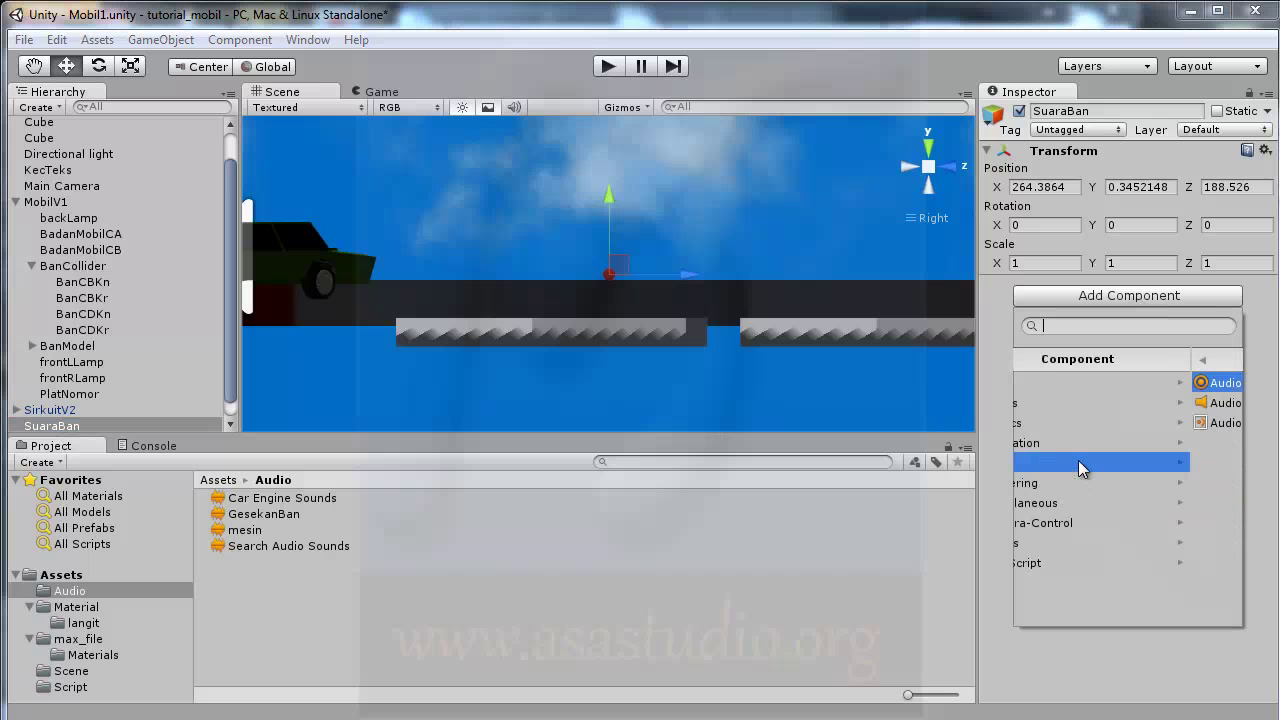
{"action": "left_click", "coordinate": [1083, 405]}
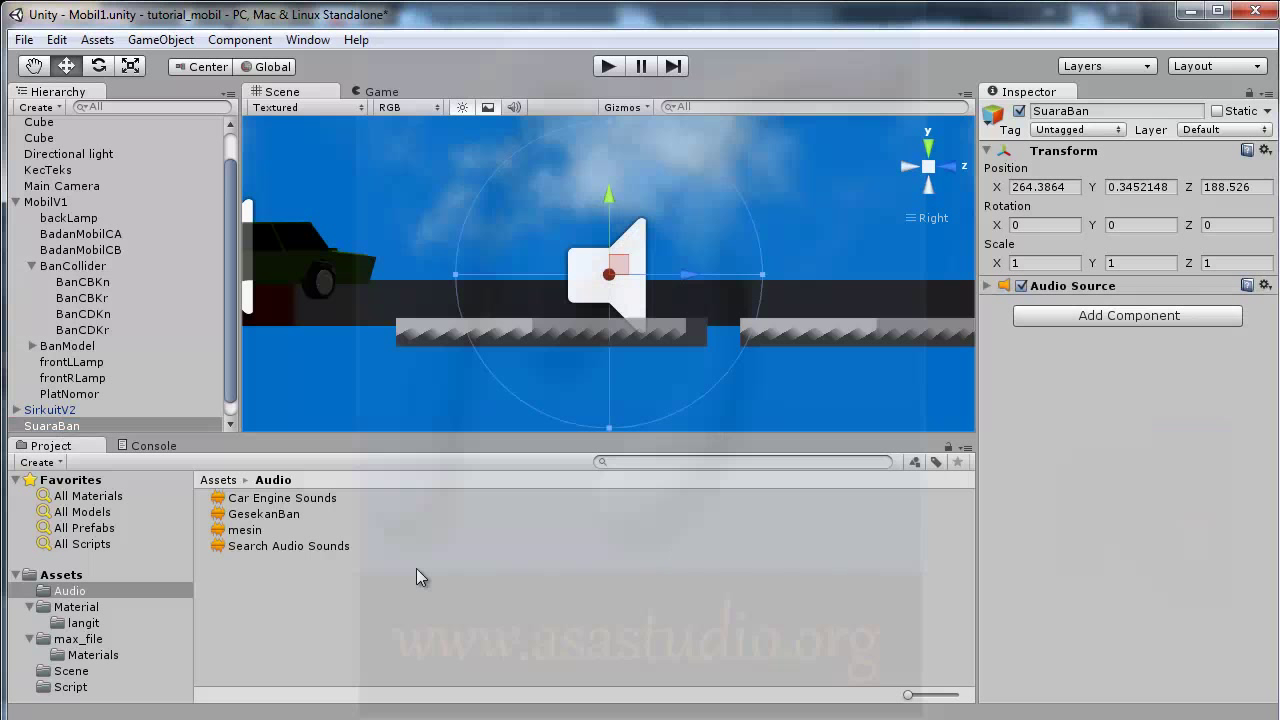
{"action": "left_click", "coordinate": [1060, 288]}
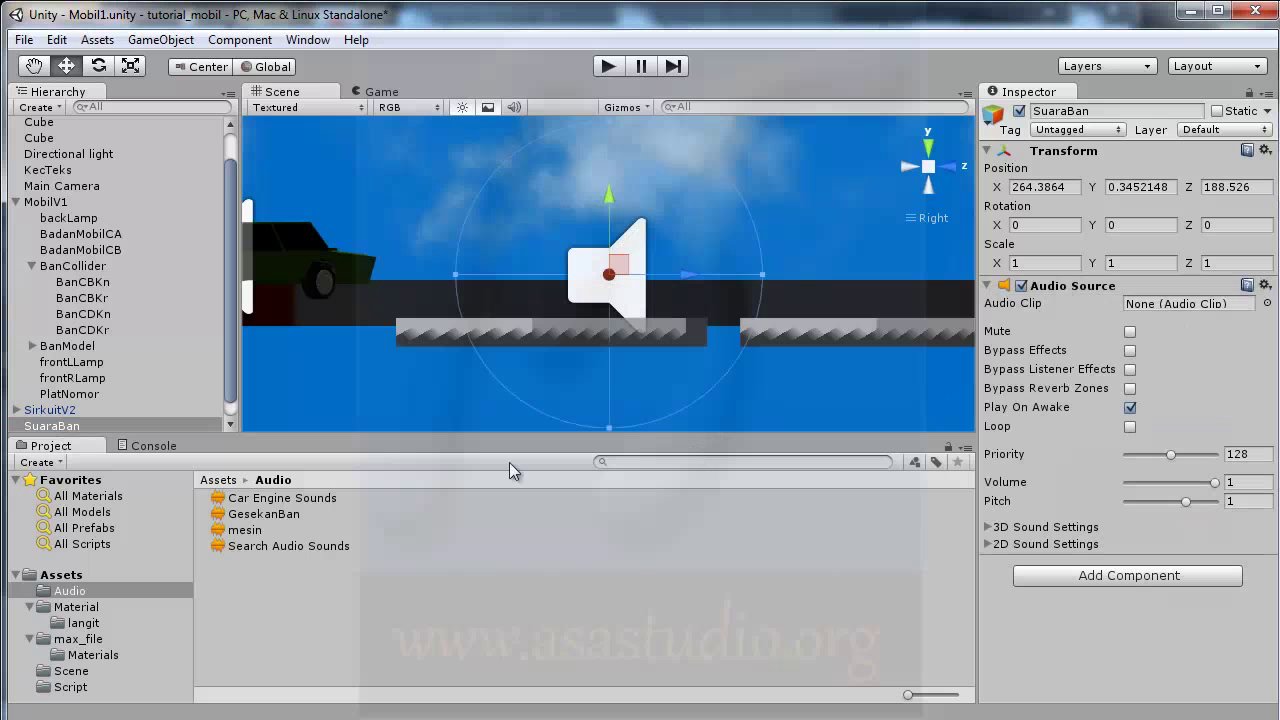
{"action": "left_click_drag", "start_coordinate": [265, 514], "coordinate": [1163, 313]}
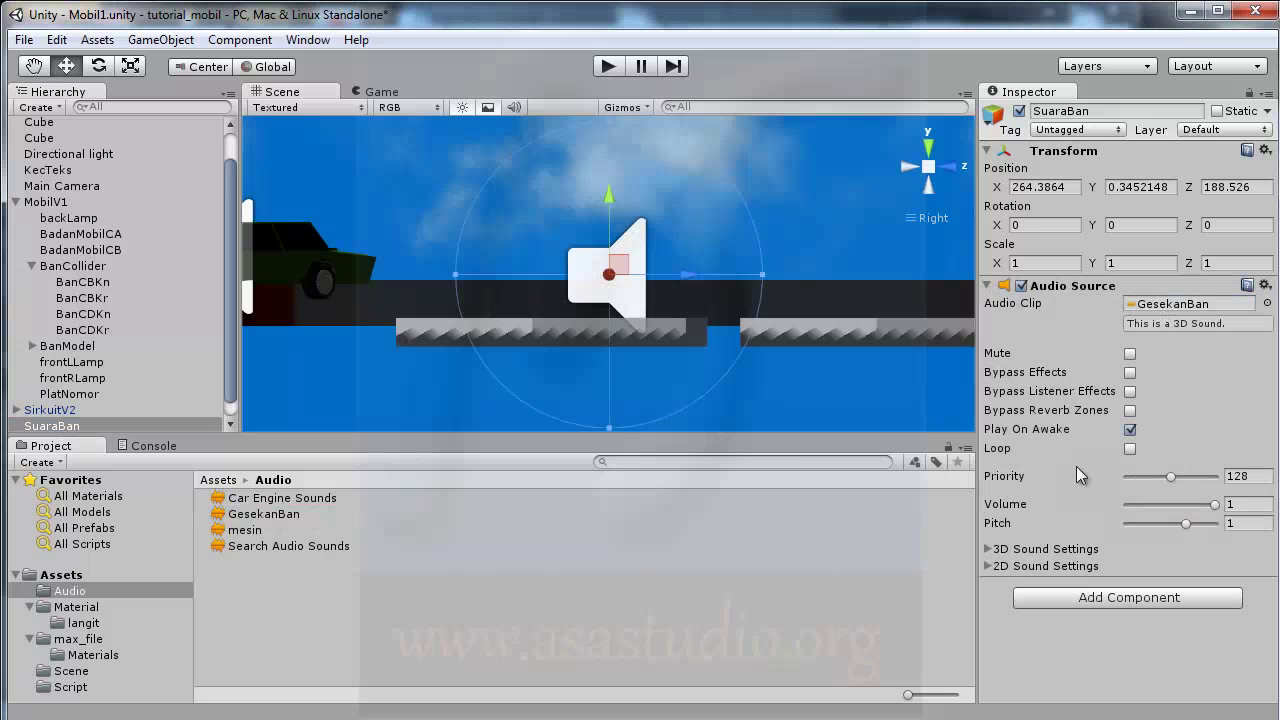
{"action": "mouse_move", "coordinate": [996, 435]}
- Collapse the Material and max_file folders, create a Prefab folder in Assets, and open it
{"action": "left_click", "coordinate": [31, 607]}
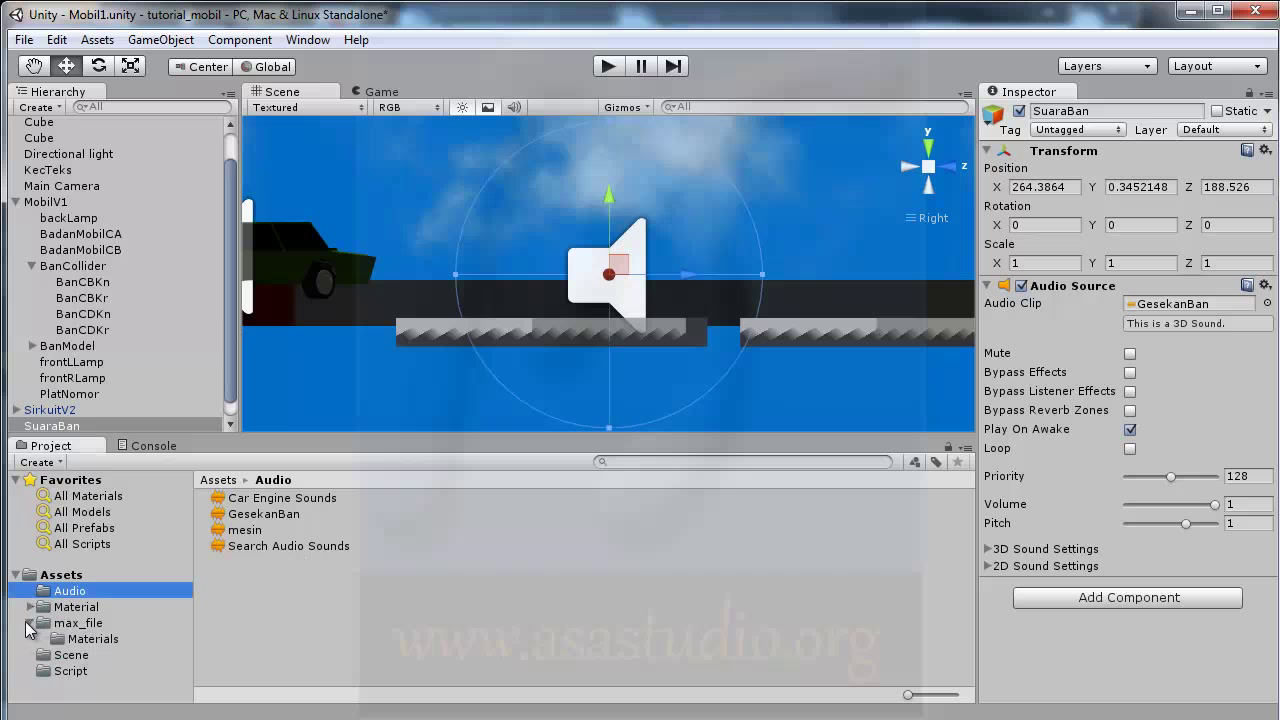
{"action": "left_click", "coordinate": [30, 623]}
{"action": "left_click", "coordinate": [62, 575]}
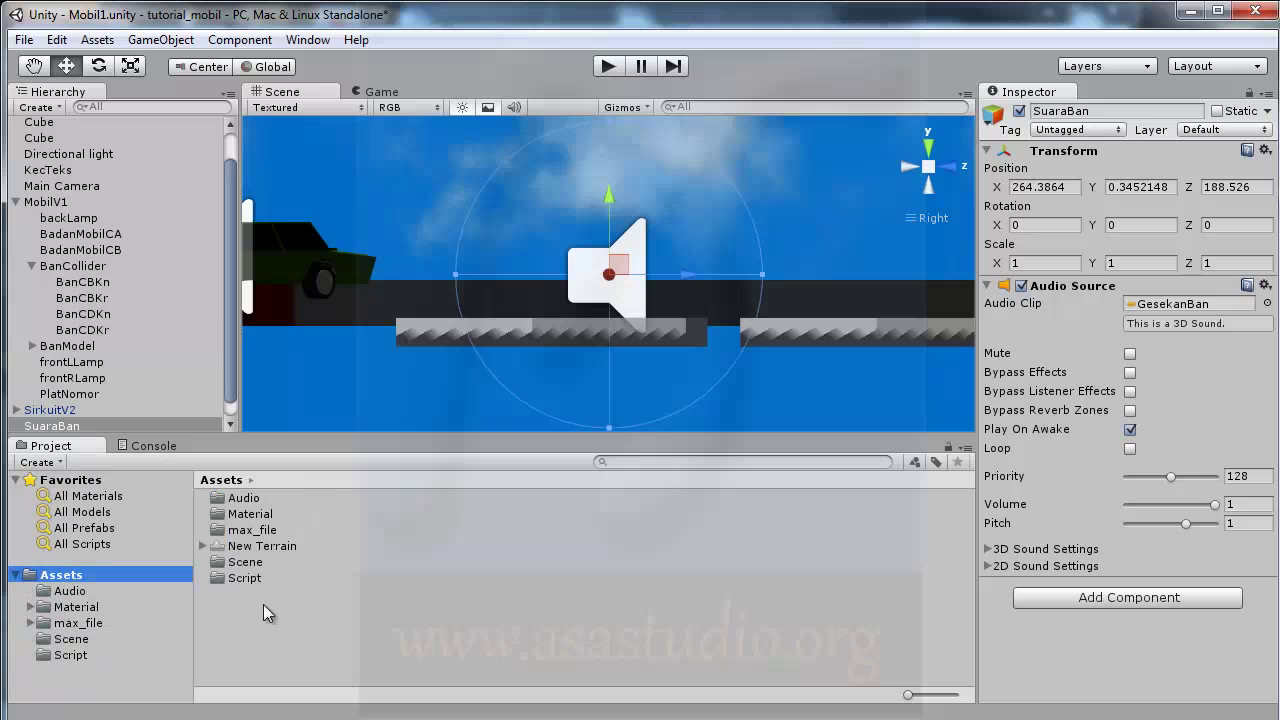
{"action": "right_click", "coordinate": [263, 604]}
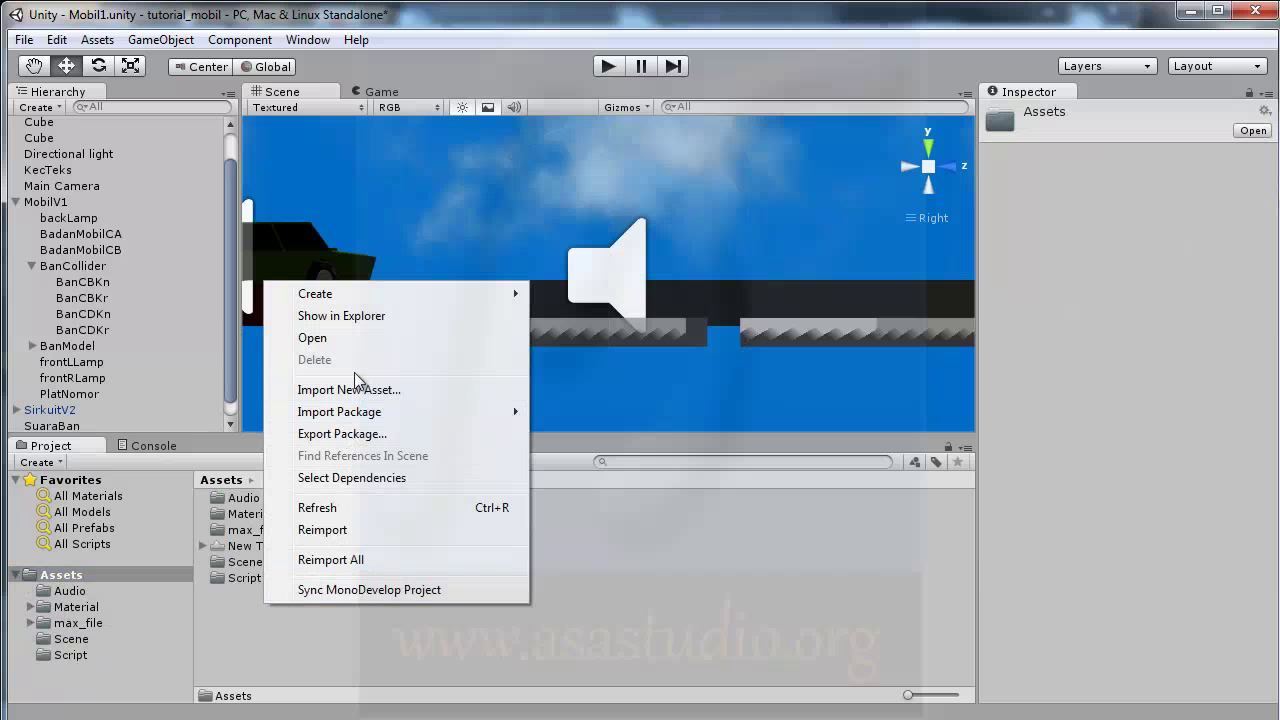
{"action": "mouse_move", "coordinate": [356, 298]}
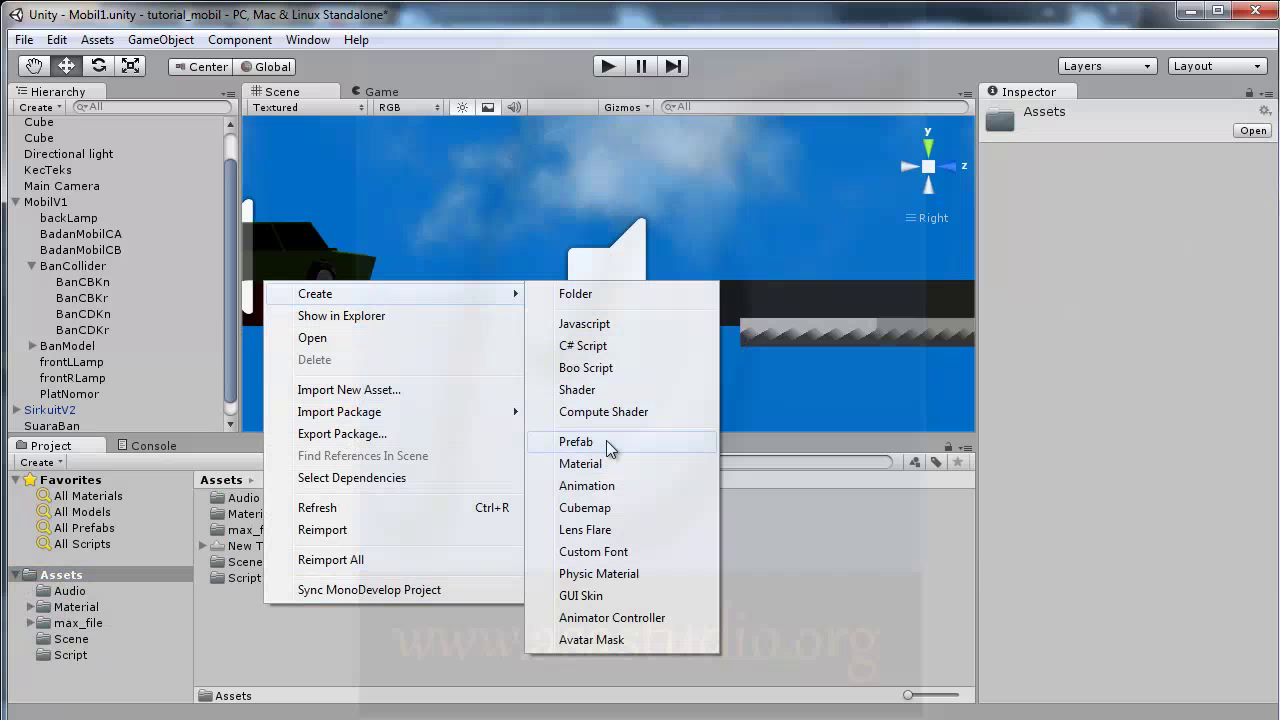
{"action": "left_click", "coordinate": [571, 296]}
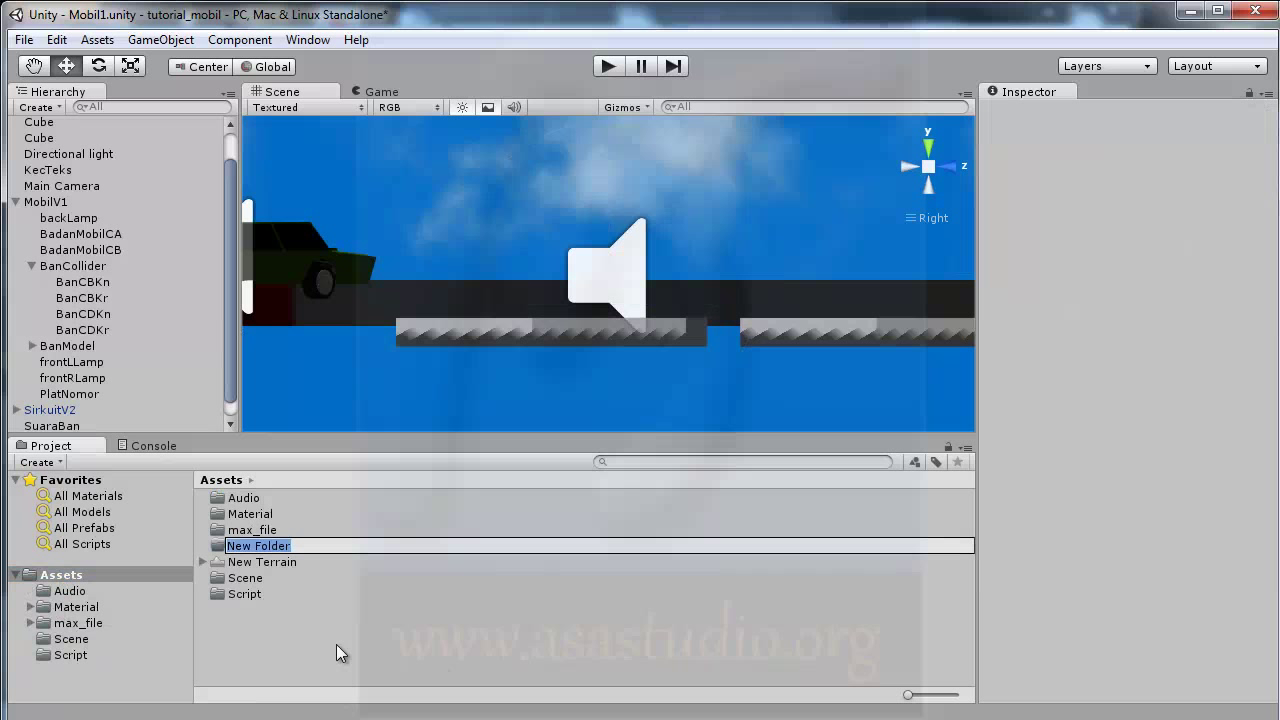
{"action": "type", "text": "Prefa"}
{"action": "type", "text": "b"}
{"action": "key", "text": "Return"}
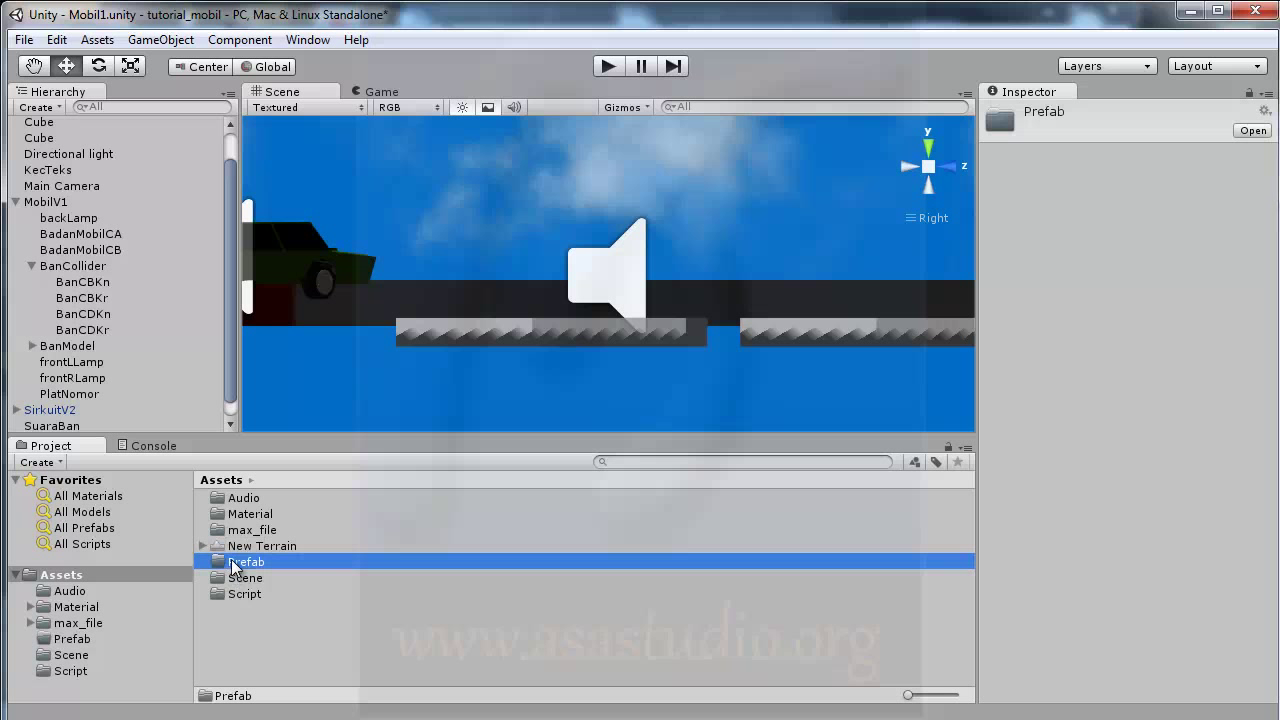
{"action": "left_click", "coordinate": [71, 641]}
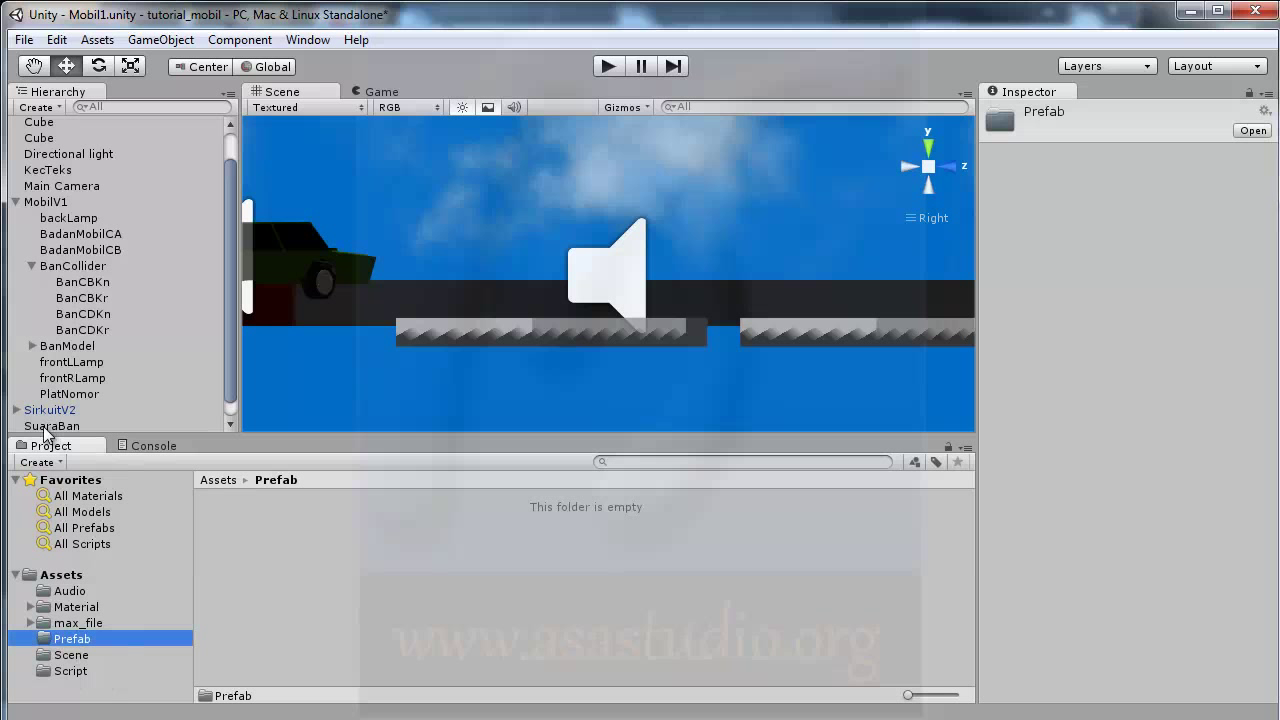
- Drag SuaraBan into the Prefab folder as a prefab, delete it from the scene, and select the prefab
{"action": "left_click", "coordinate": [42, 427]}
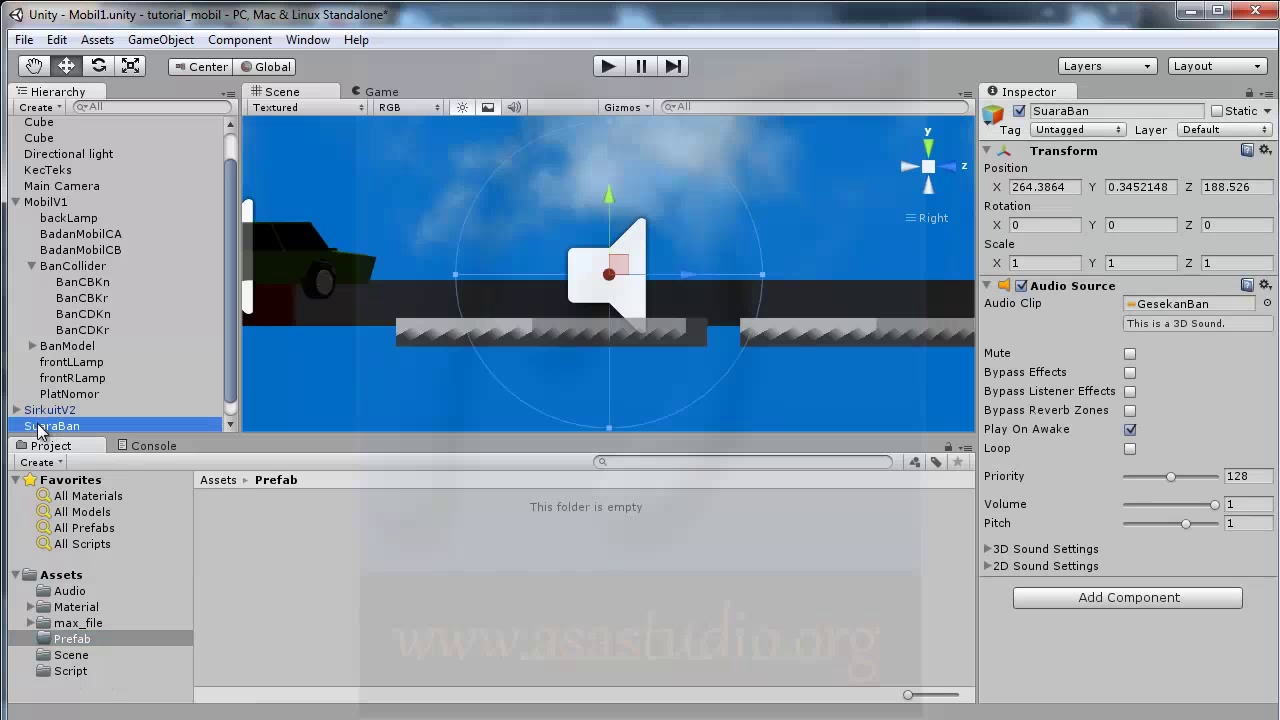
{"action": "left_click_drag", "start_coordinate": [42, 427], "coordinate": [270, 548]}
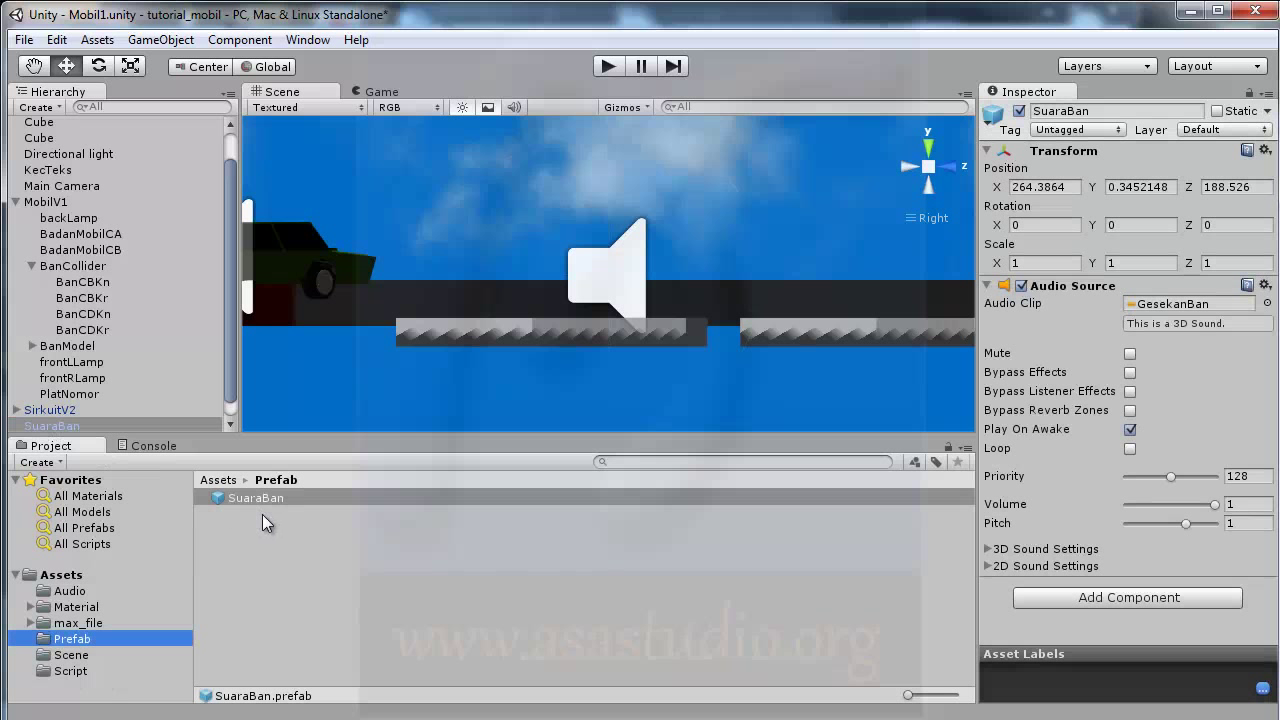
{"action": "left_click", "coordinate": [45, 426]}
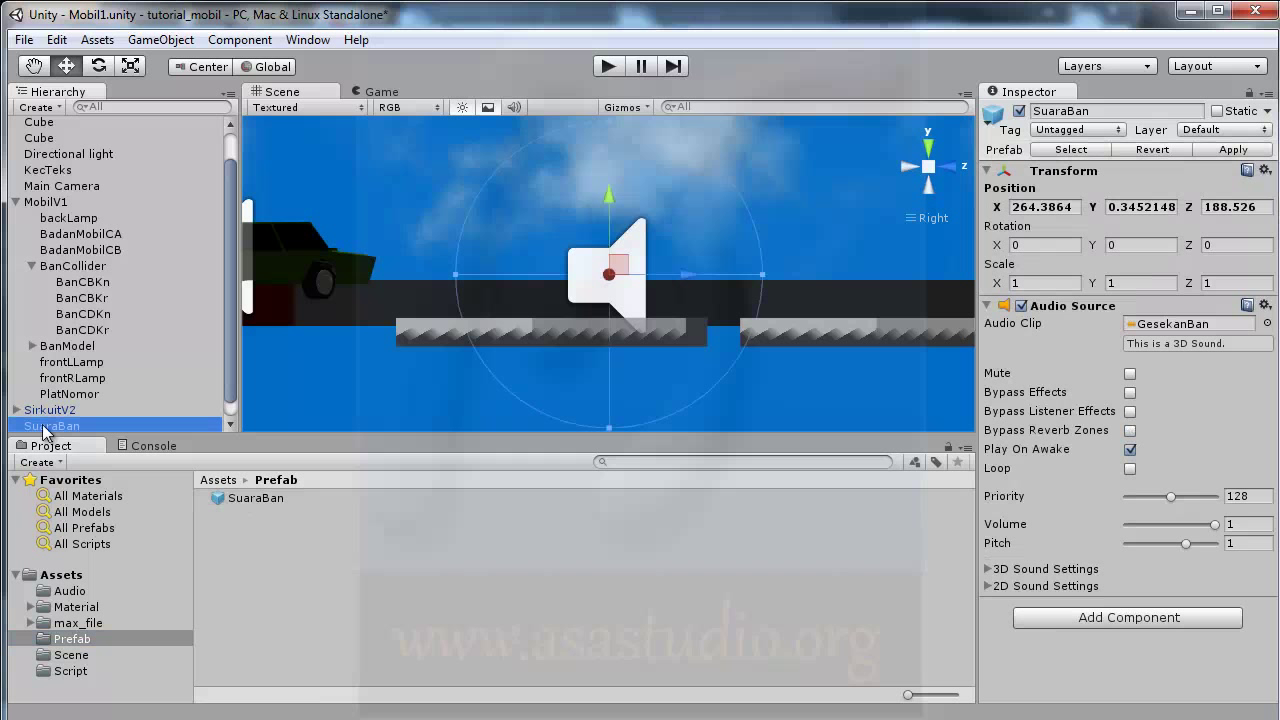
{"action": "key", "text": "Delete"}
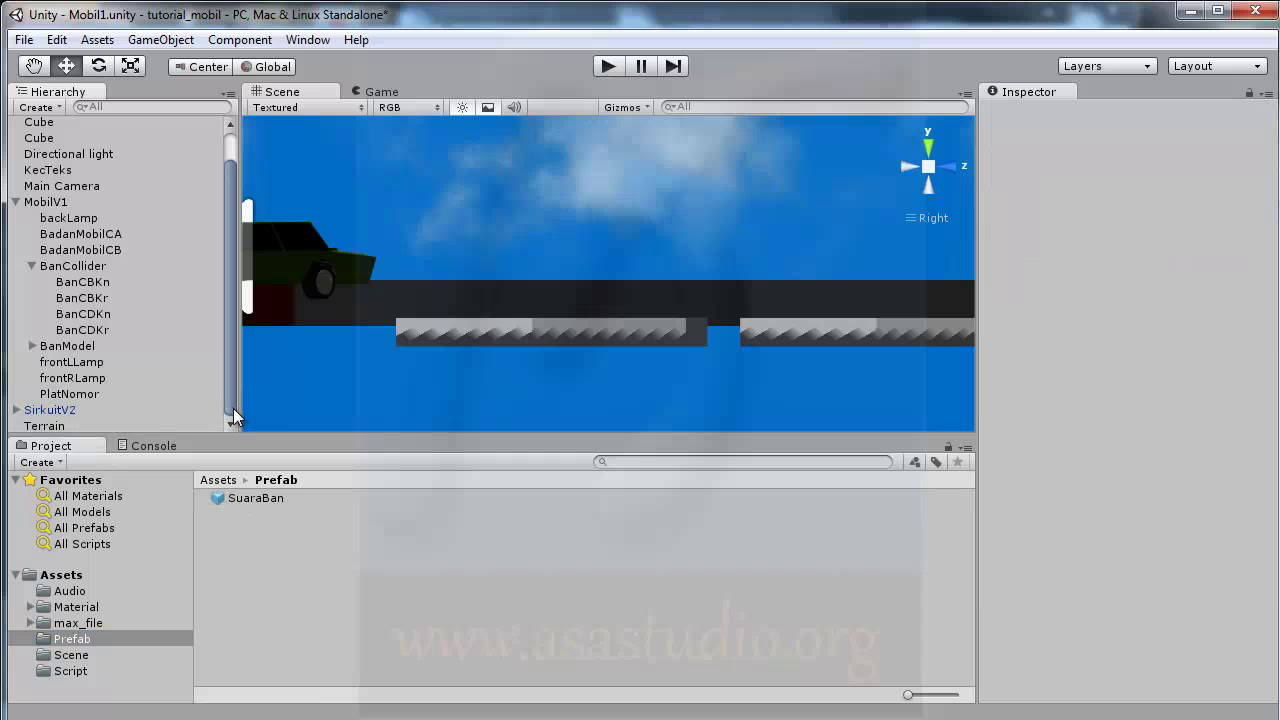
{"action": "left_click", "coordinate": [250, 498]}
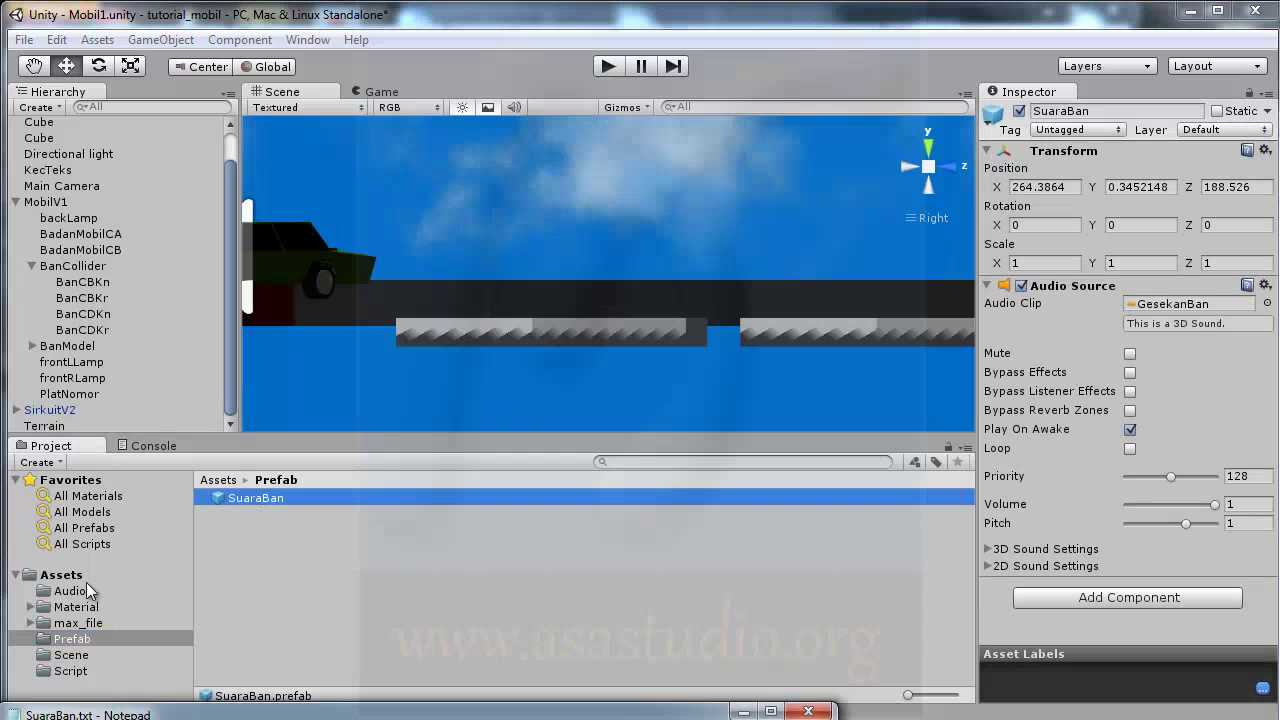
- In the Script folder, create a new JavaScript named GesekanBan
{"action": "left_click", "coordinate": [68, 672]}
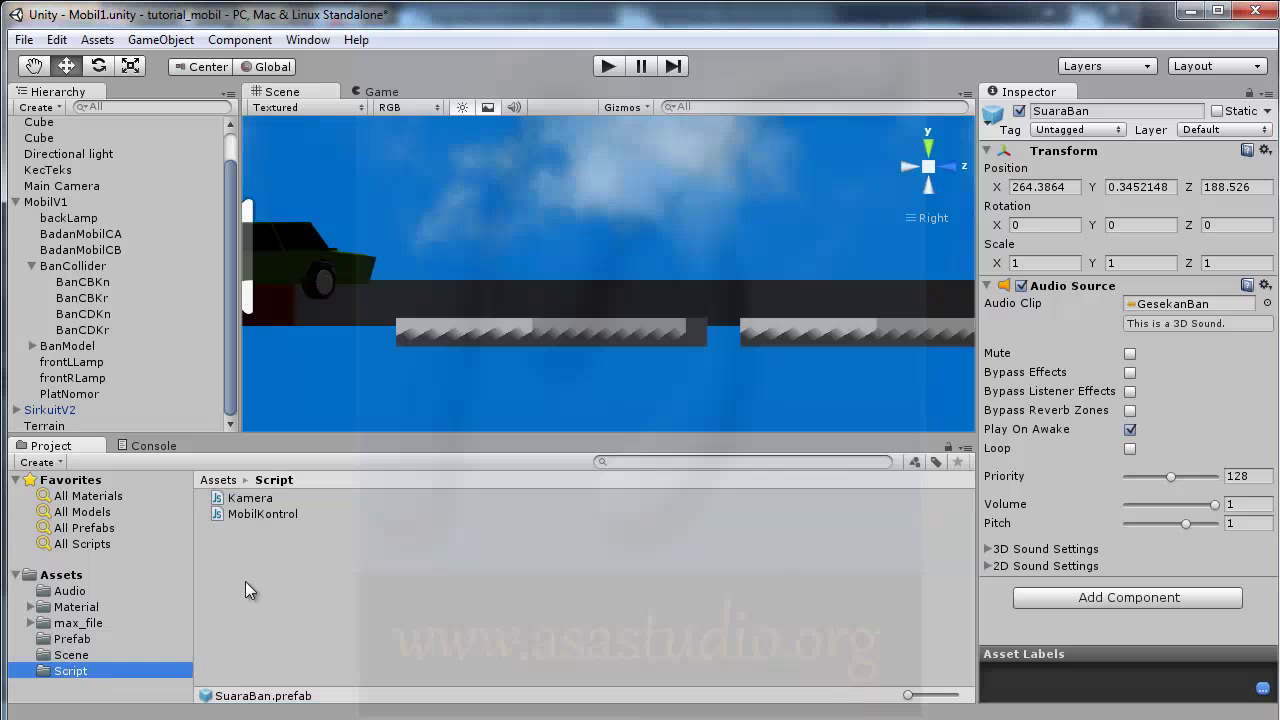
{"action": "right_click", "coordinate": [245, 581]}
{"action": "mouse_move", "coordinate": [443, 270]}
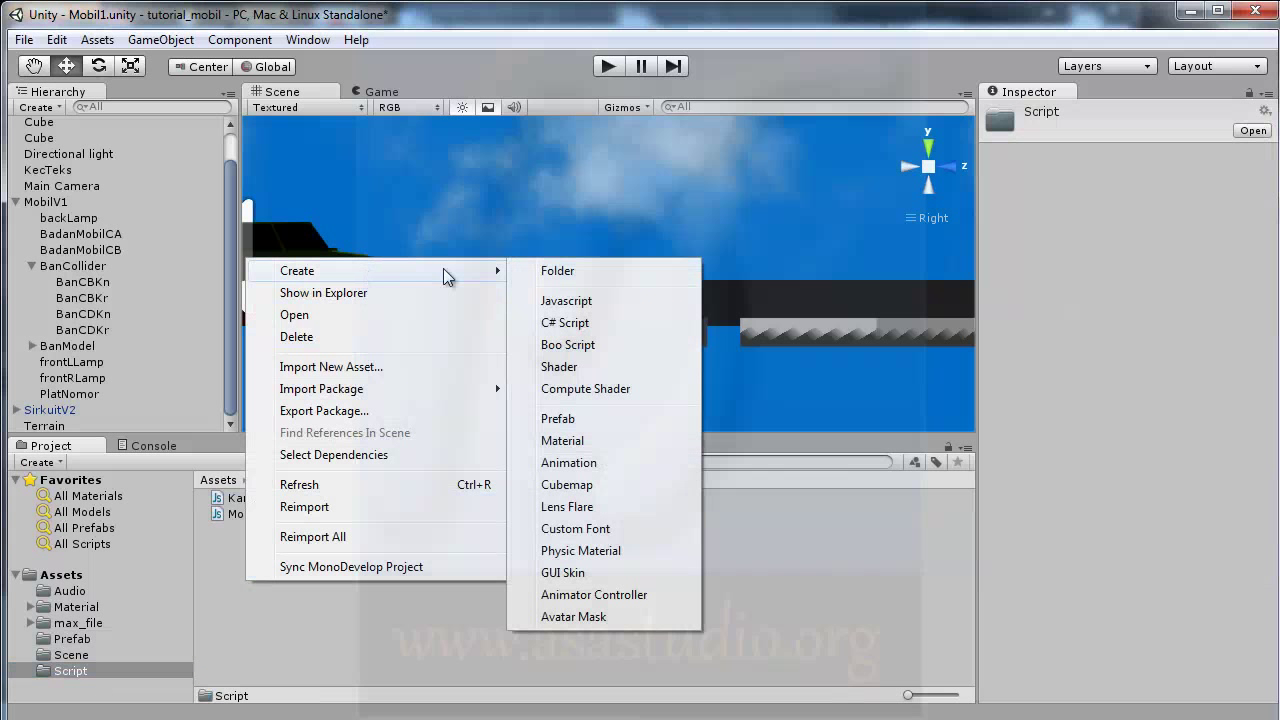
{"action": "left_click", "coordinate": [578, 300]}
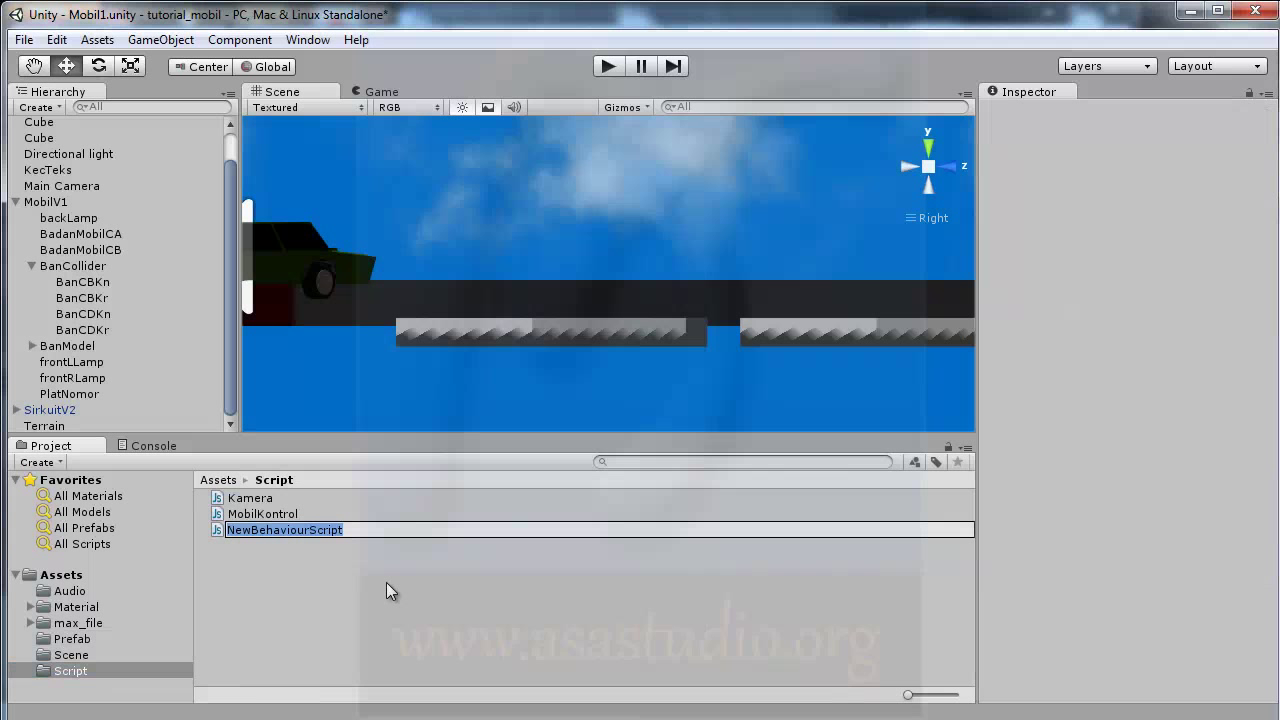
{"action": "type", "text": "GesekanBan"}
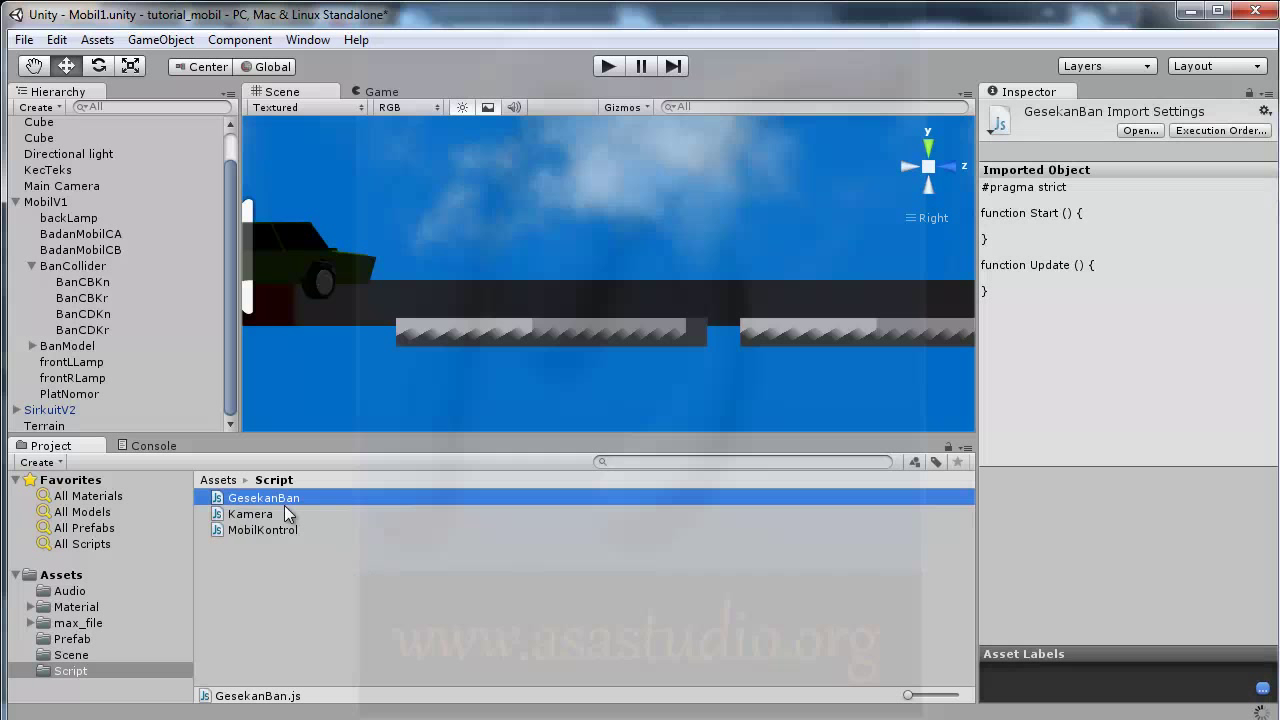
- Open GesekanBan in MonoDevelop and write var gesekan:float; on line 2
{"action": "left_click", "coordinate": [1133, 135]}
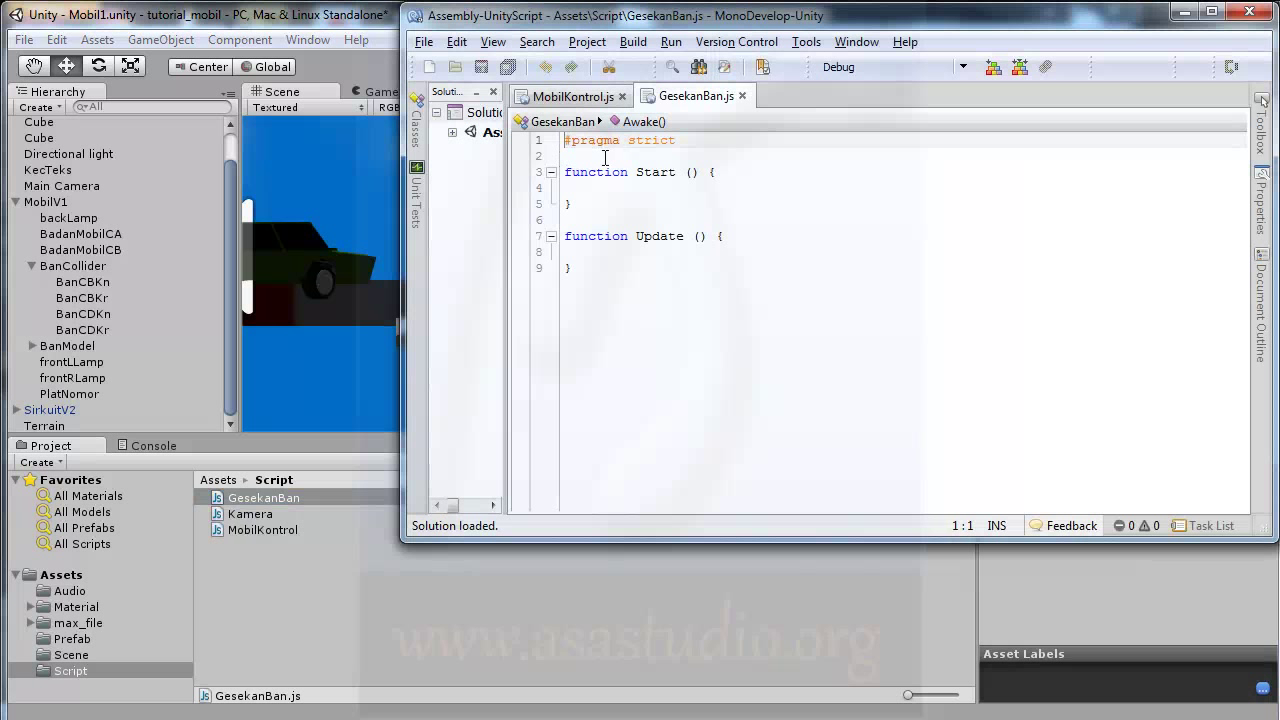
{"action": "left_click", "coordinate": [582, 157]}
{"action": "type", "text": "var"}
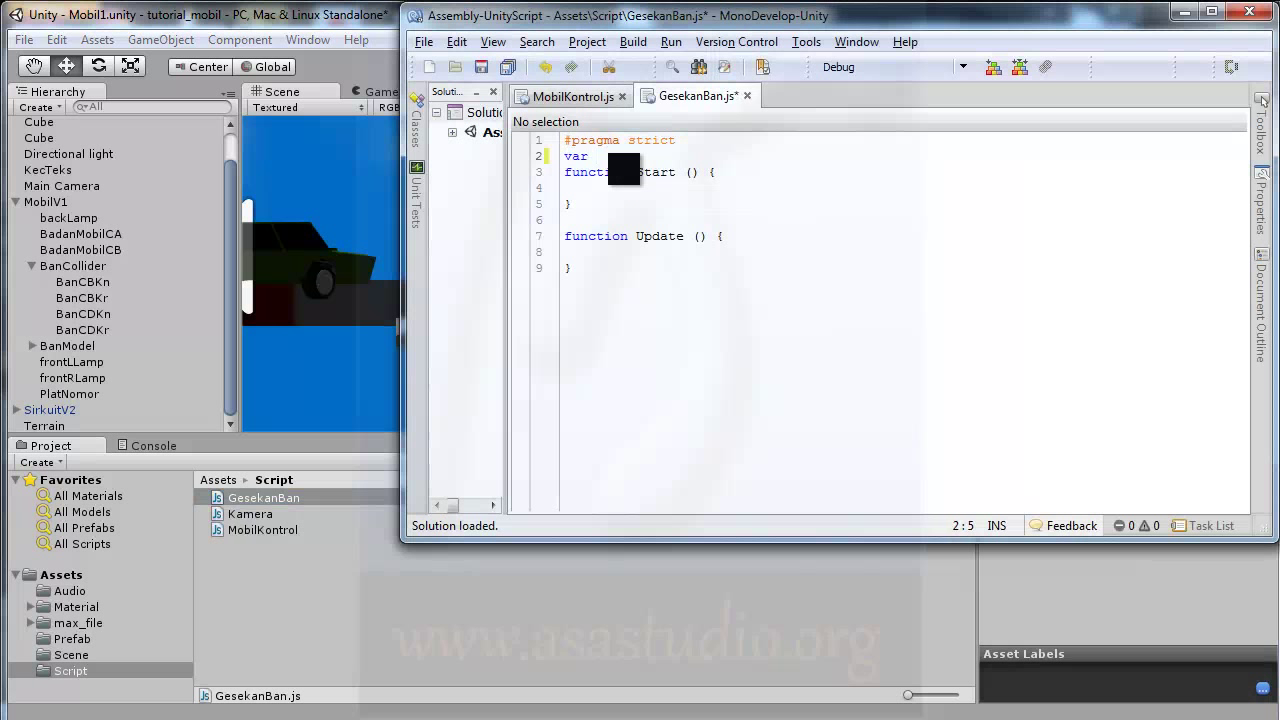
{"action": "type", "text": " gesekan"}
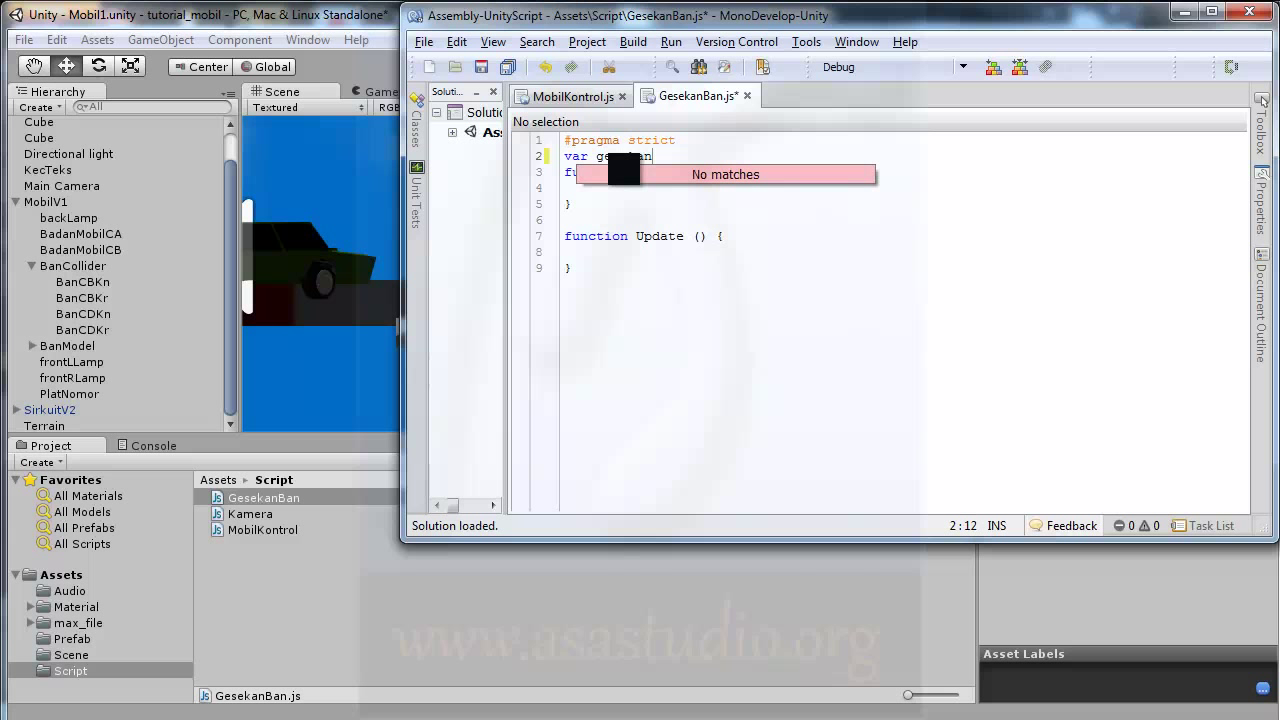
{"action": "type", "text": ":"}
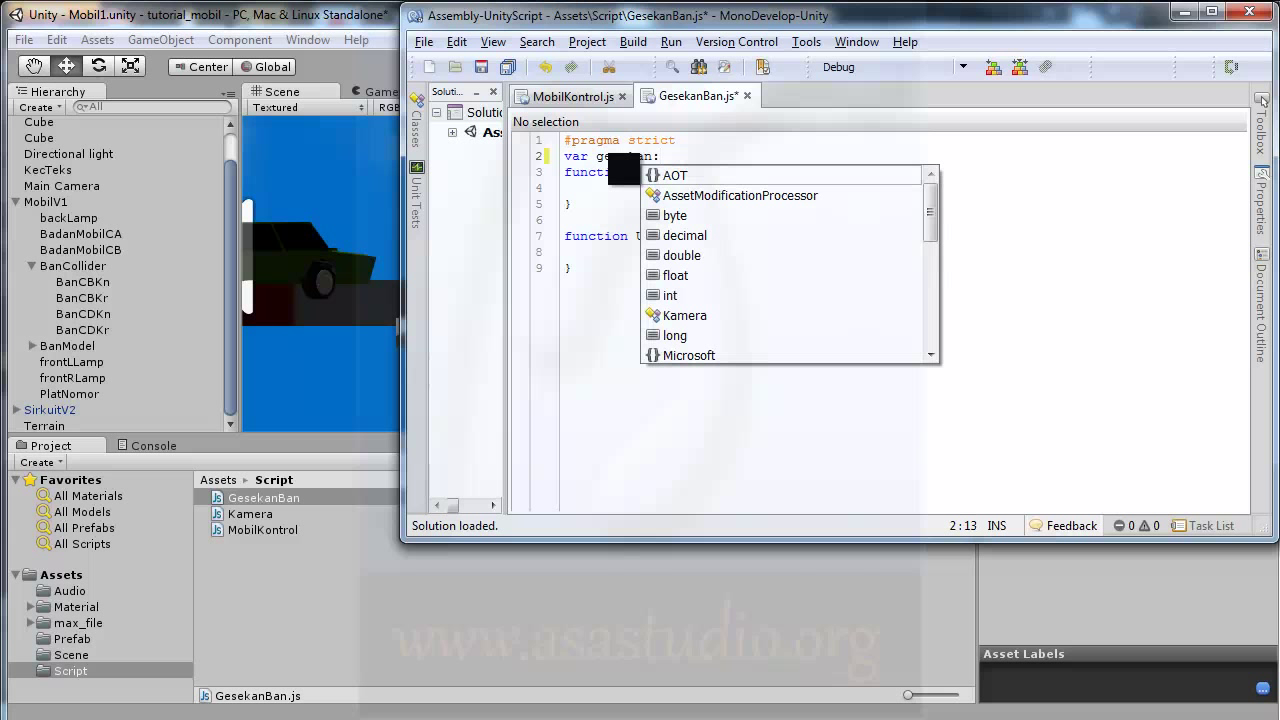
{"action": "type", "text": "float"}
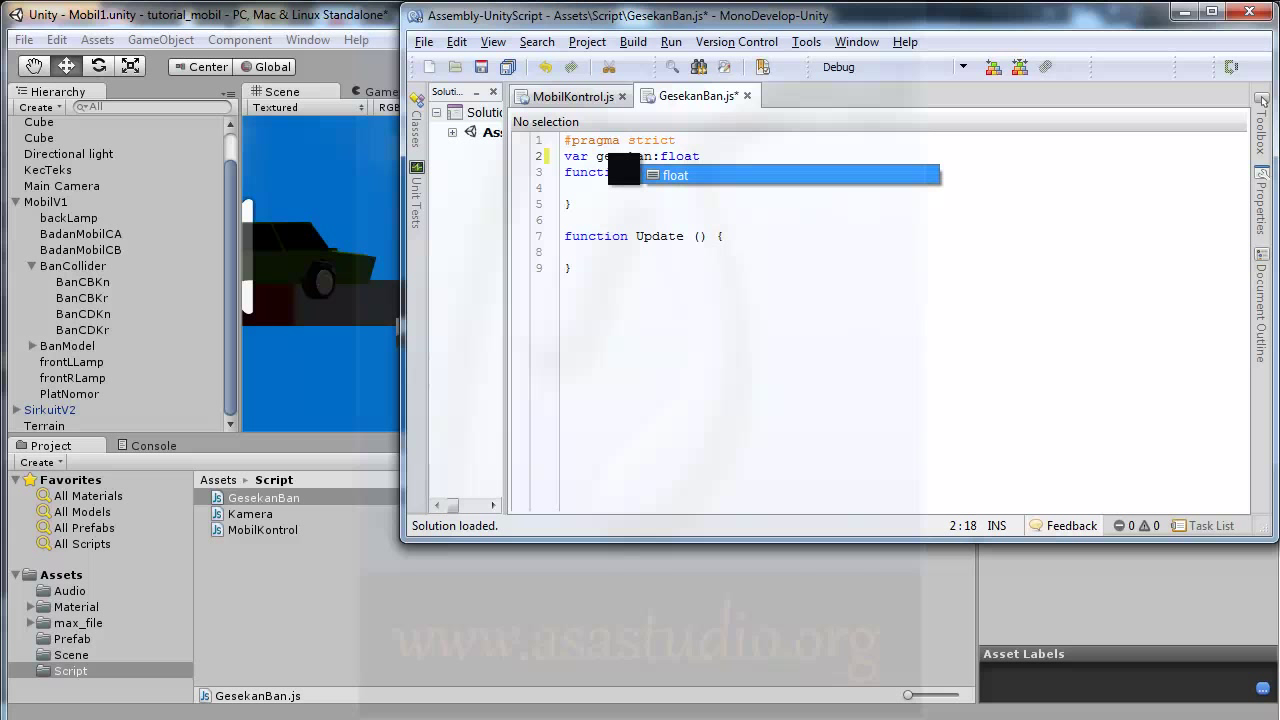
{"action": "type", "text": ";"}
{"action": "left_click", "coordinate": [622, 248]}
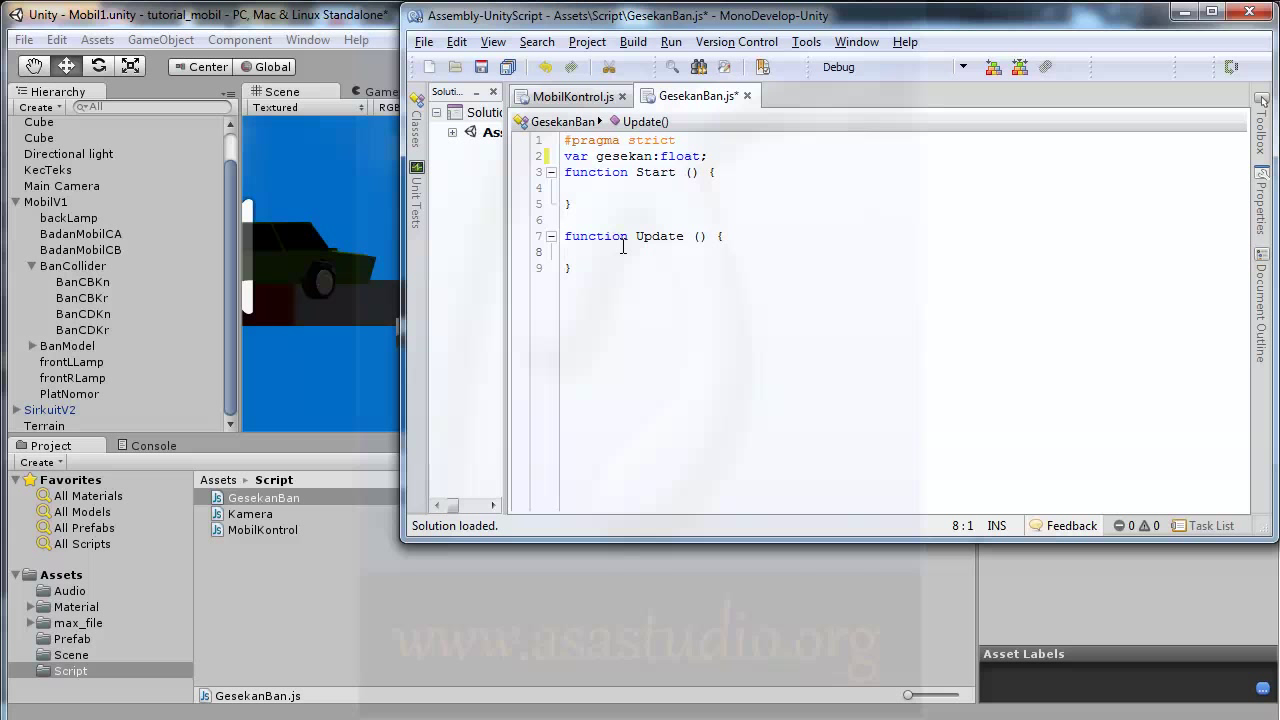
- Declare var hit:WheelHit; inside the Update function
{"action": "key", "text": "Tab"}
{"action": "type", "text": "var"}
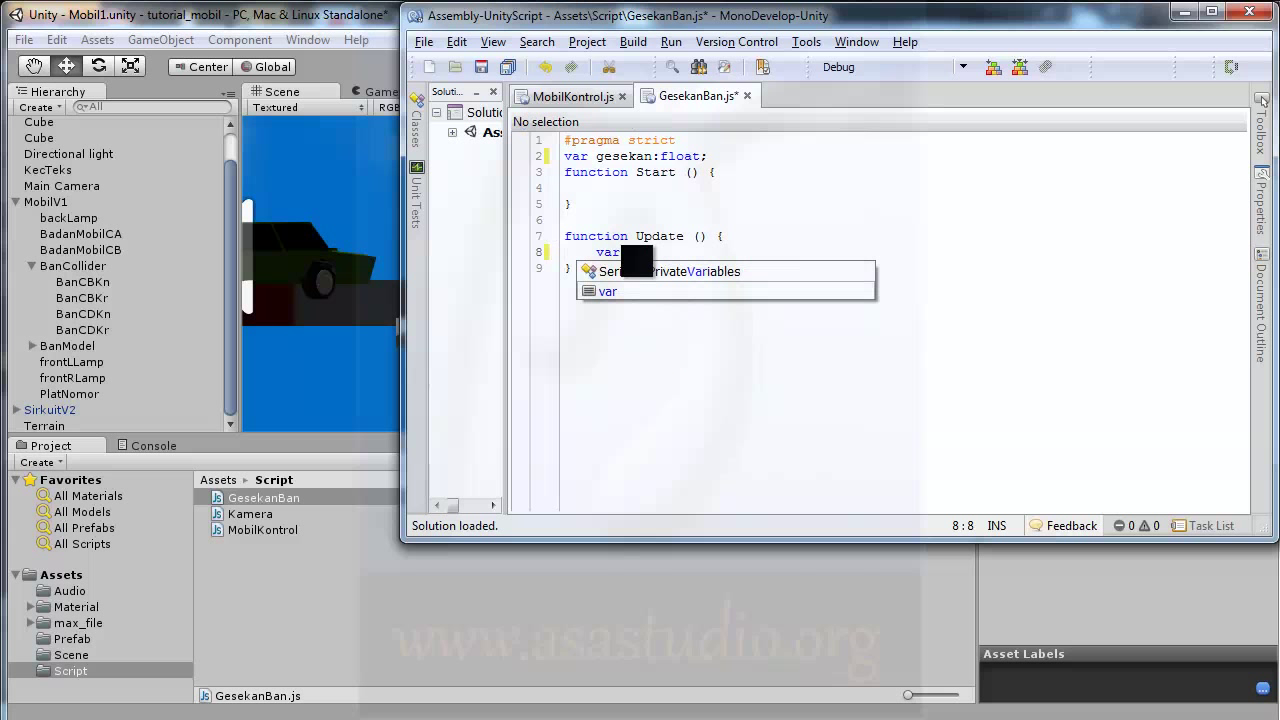
{"action": "type", "text": " hit"}
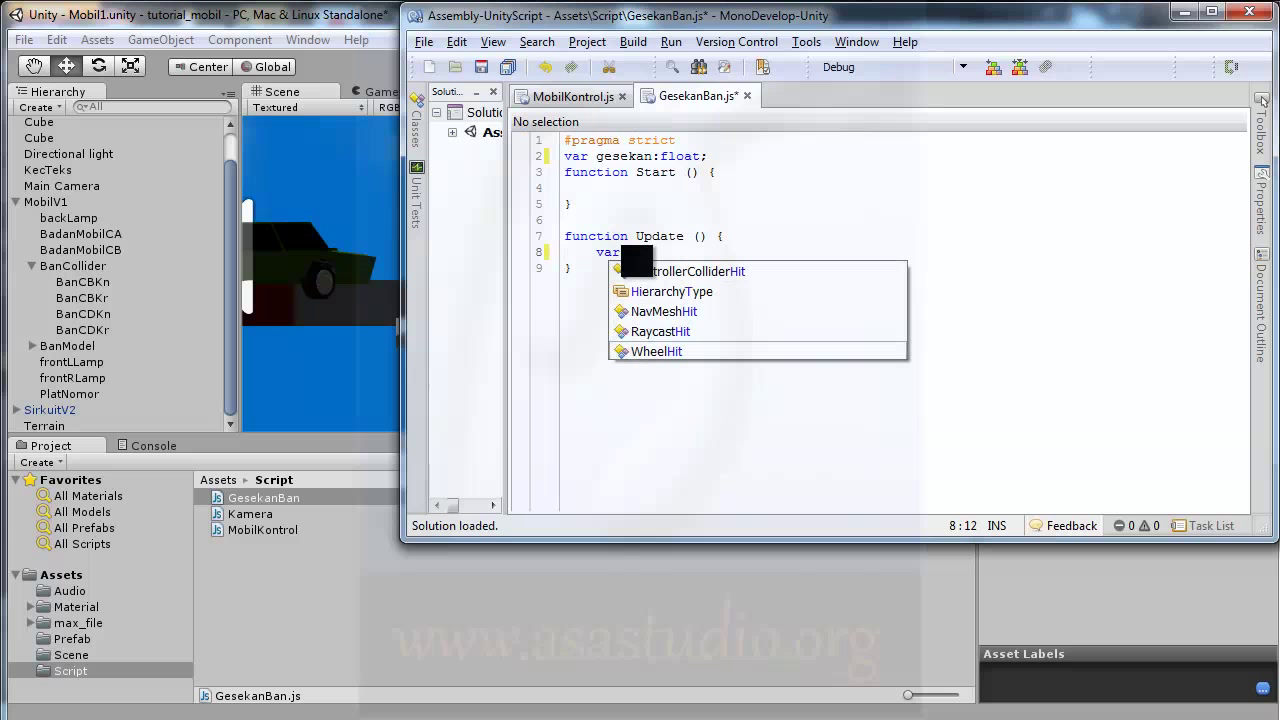
{"action": "type", "text": ":"}
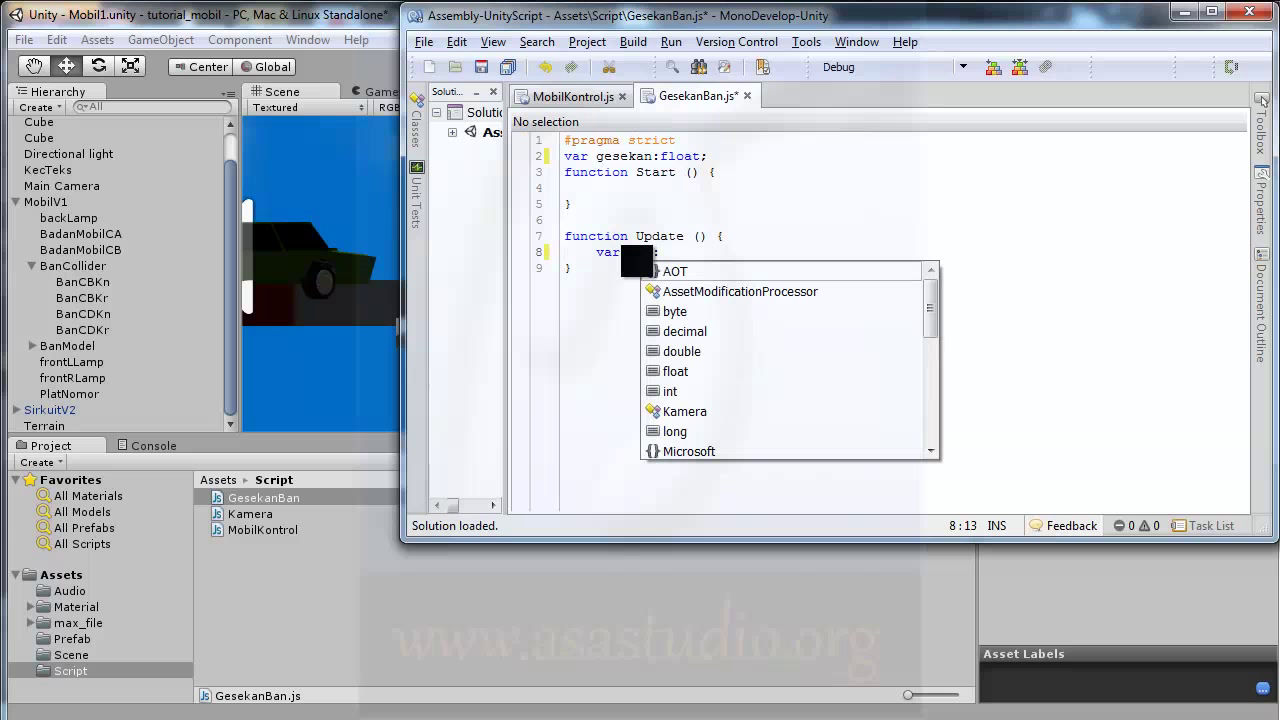
{"action": "type", "text": "Whe"}
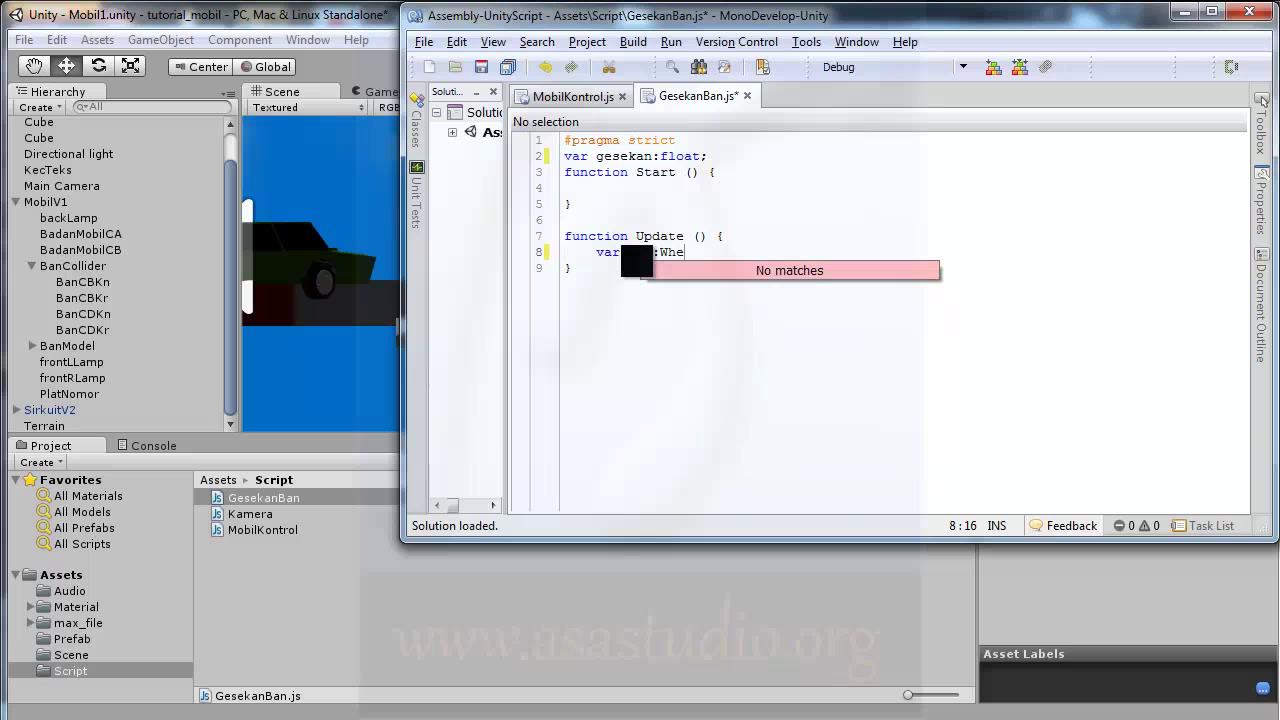
{"action": "type", "text": "e"}
{"action": "type", "text": "lHit"}
{"action": "type", "text": ";"}
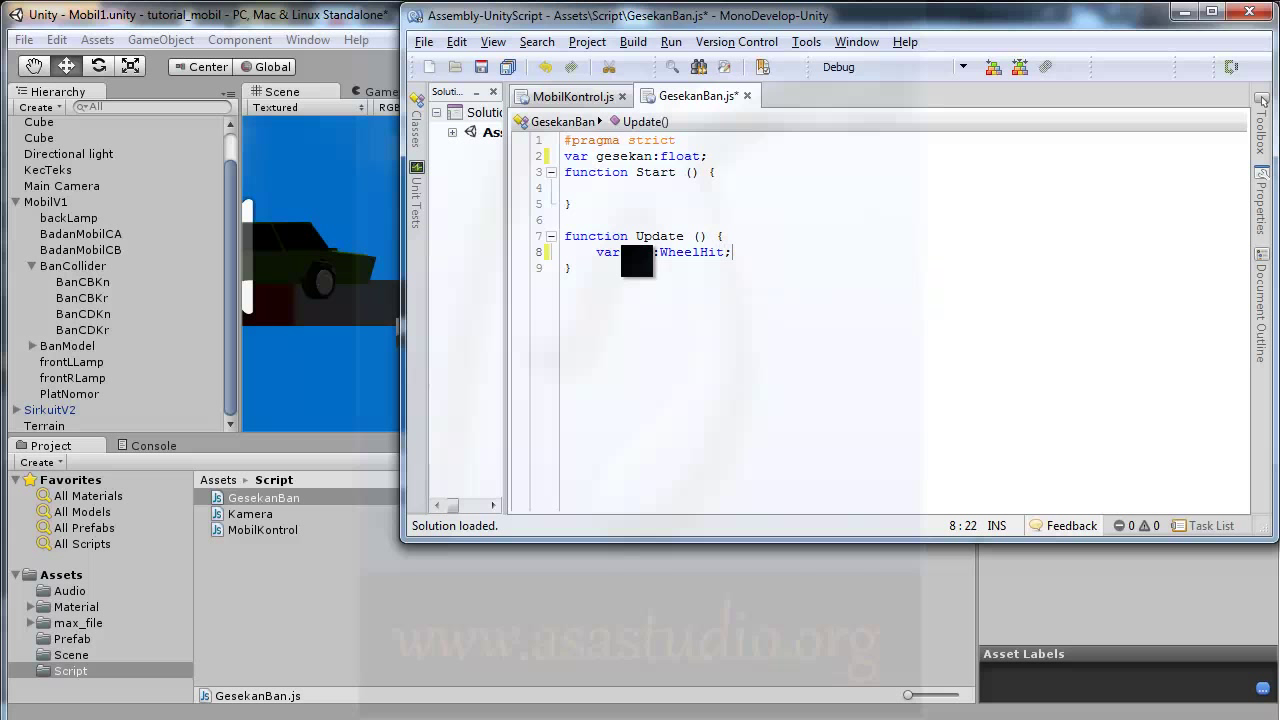
{"action": "key", "text": "Return"}
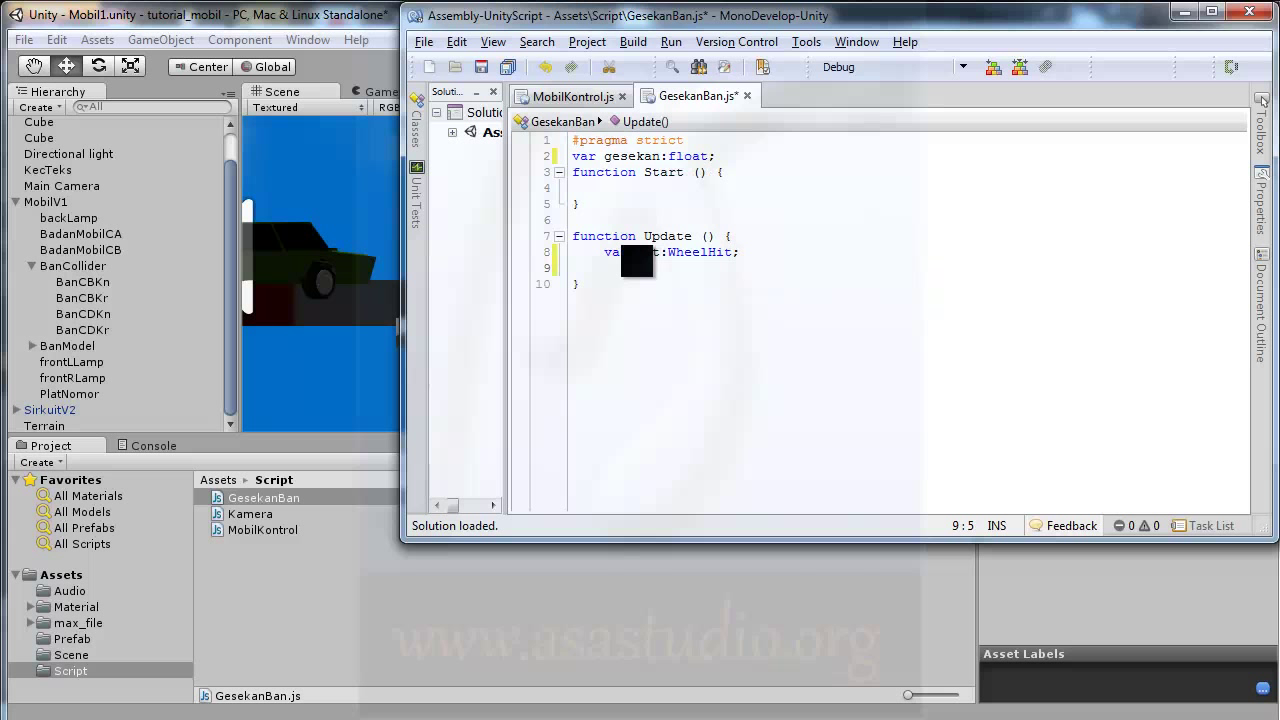
- Add gesekan=hit.sidewaysSlip; on the next line and save GesekanBan.js
{"action": "type", "text": "gesekan="}
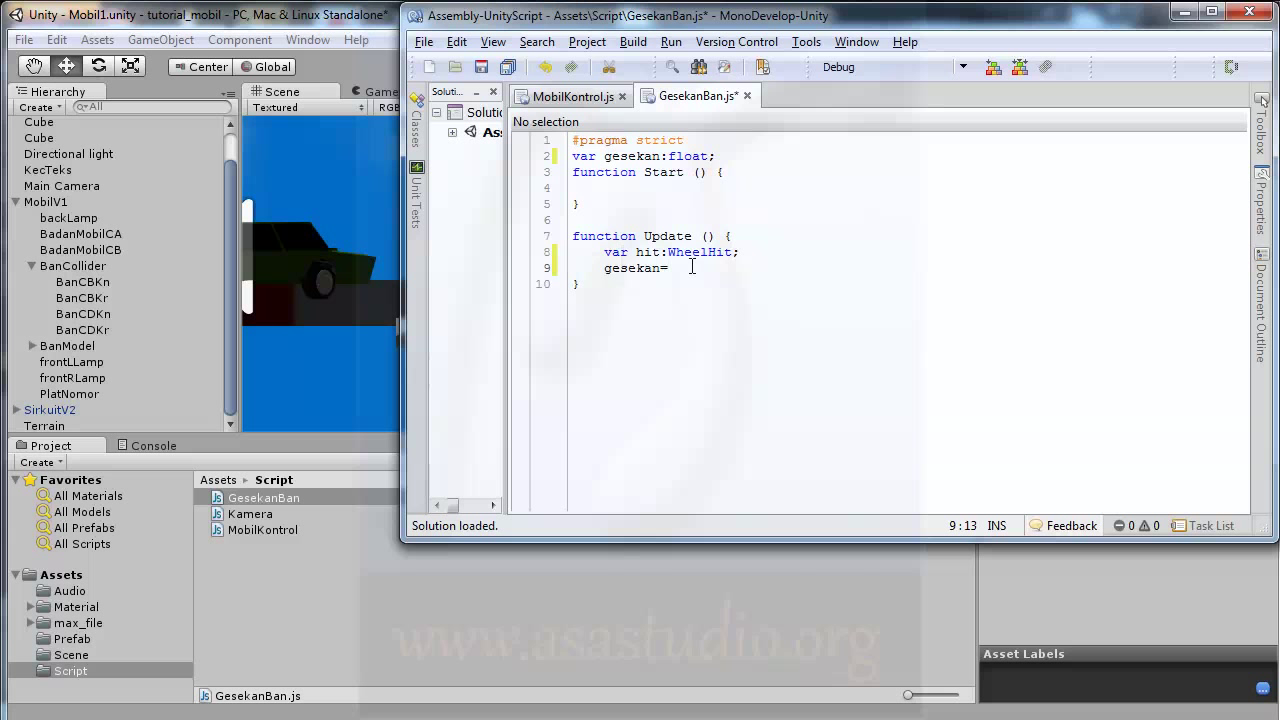
{"action": "type", "text": "hit"}
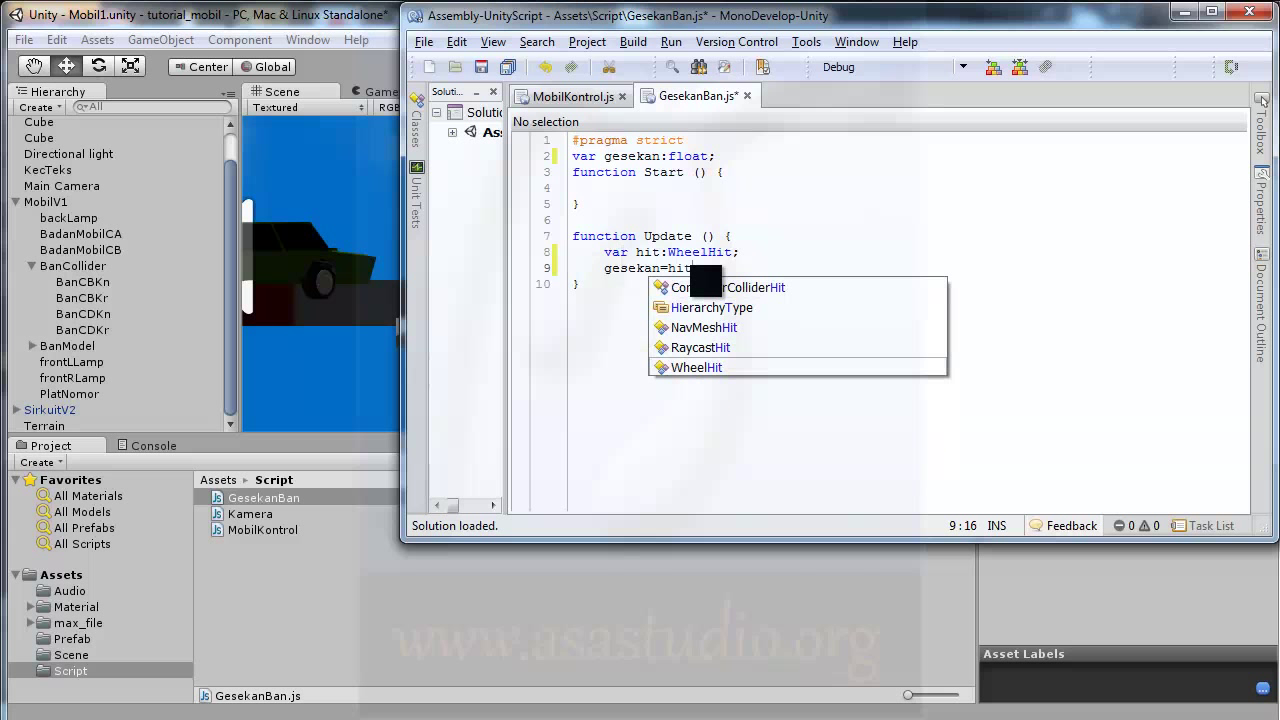
{"action": "type", "text": "."}
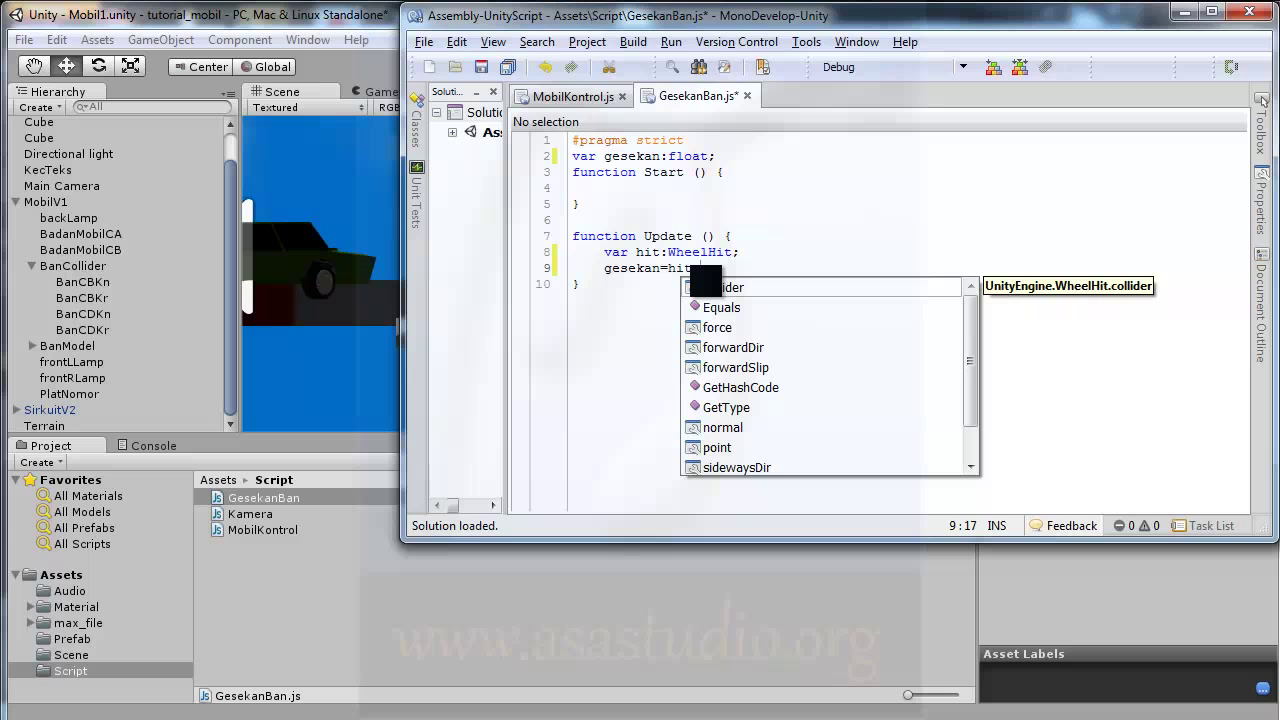
{"action": "type", "text": "sid"}
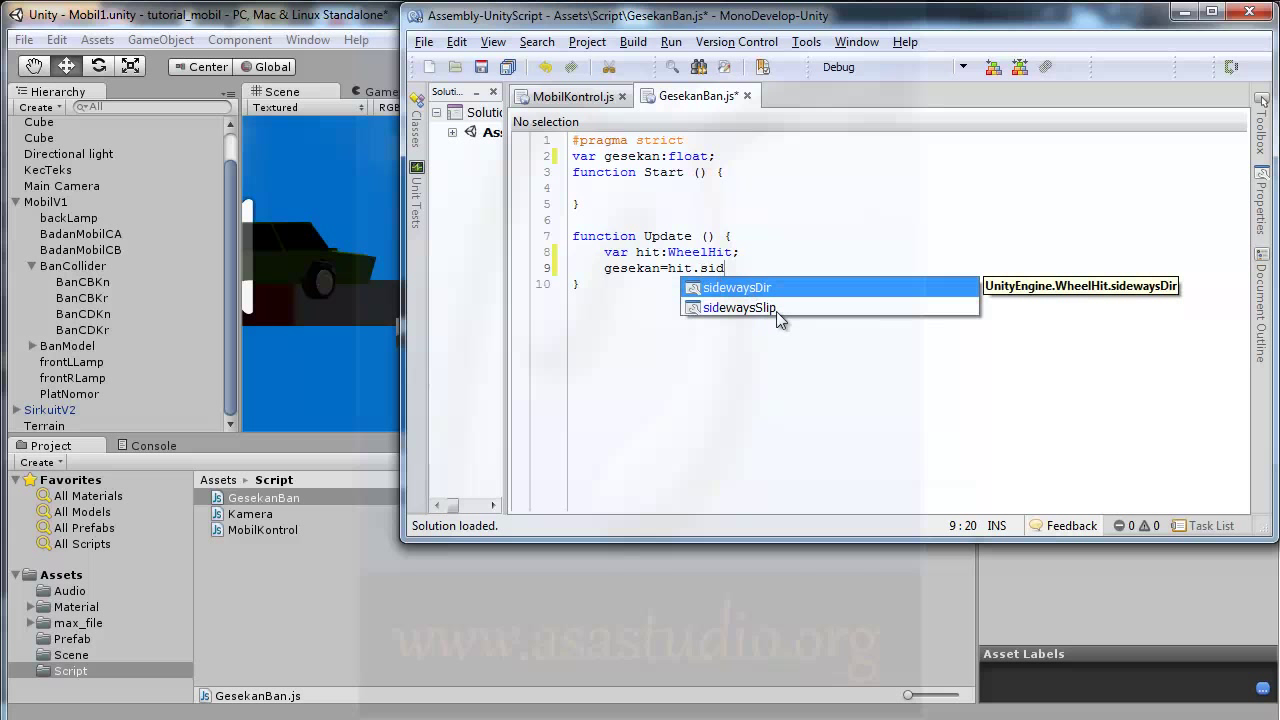
{"action": "double_click", "coordinate": [742, 308]}
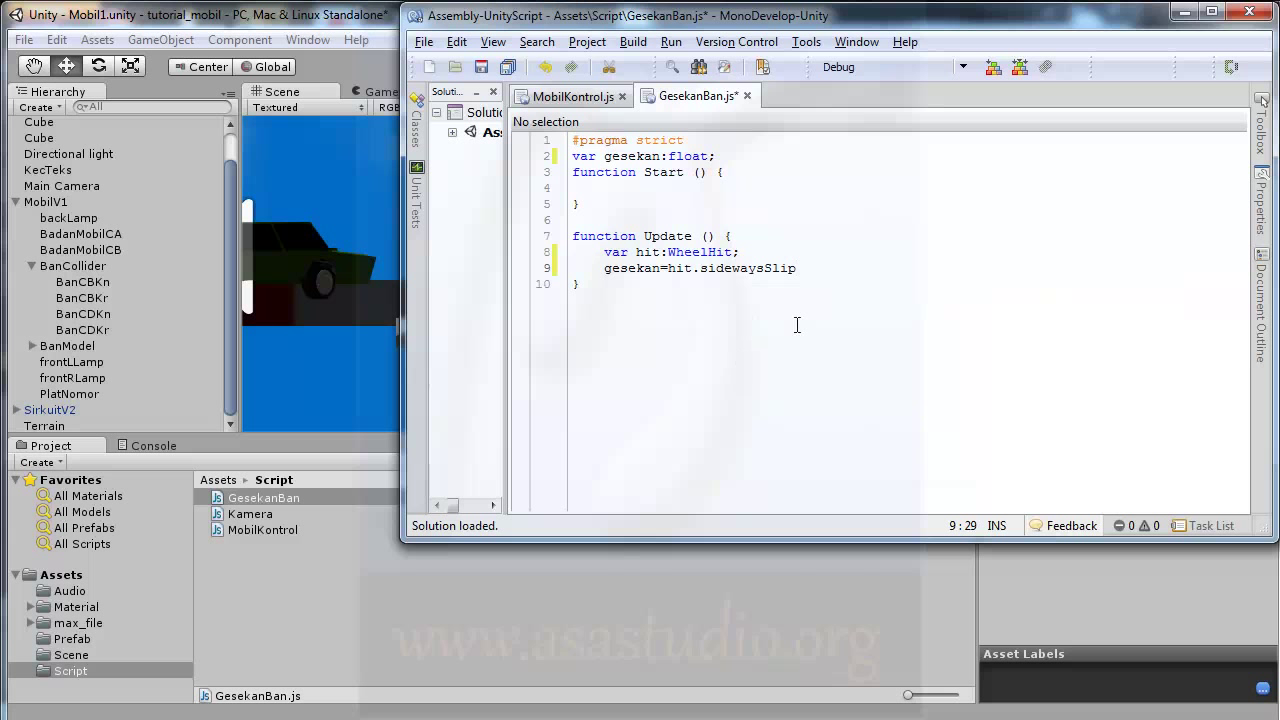
{"action": "type", "text": ";"}
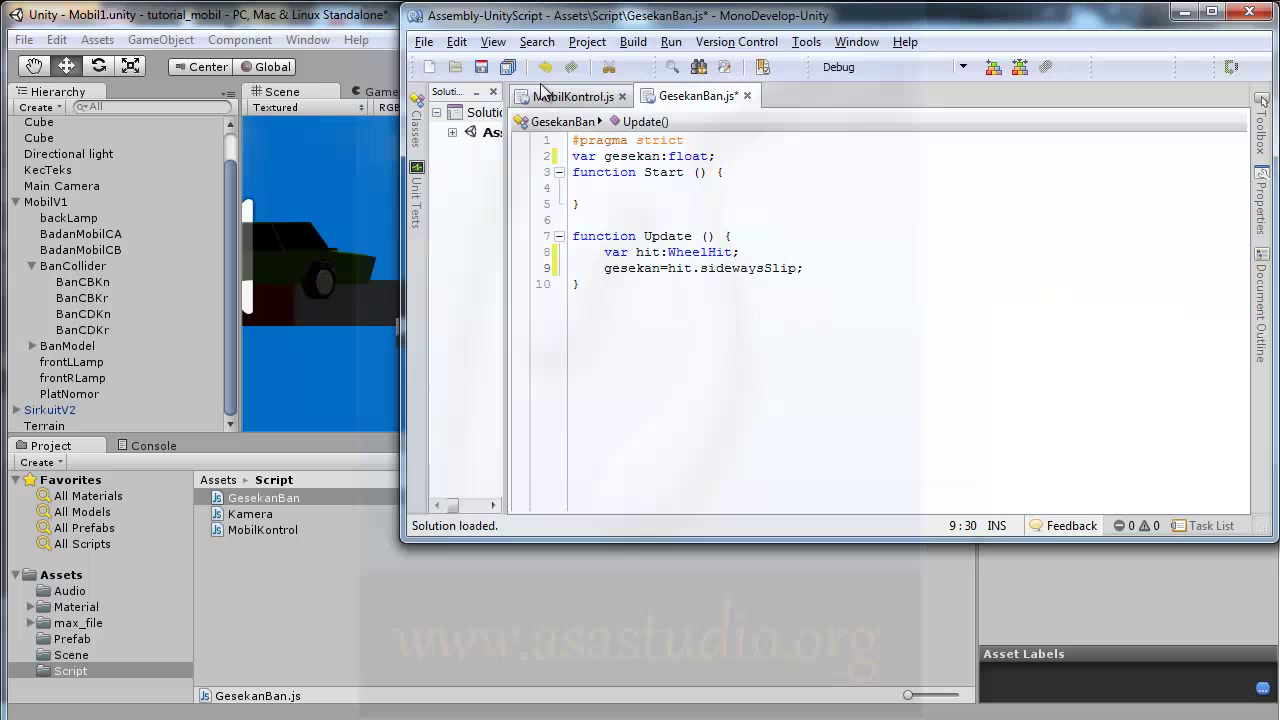
{"action": "left_click", "coordinate": [509, 68]}
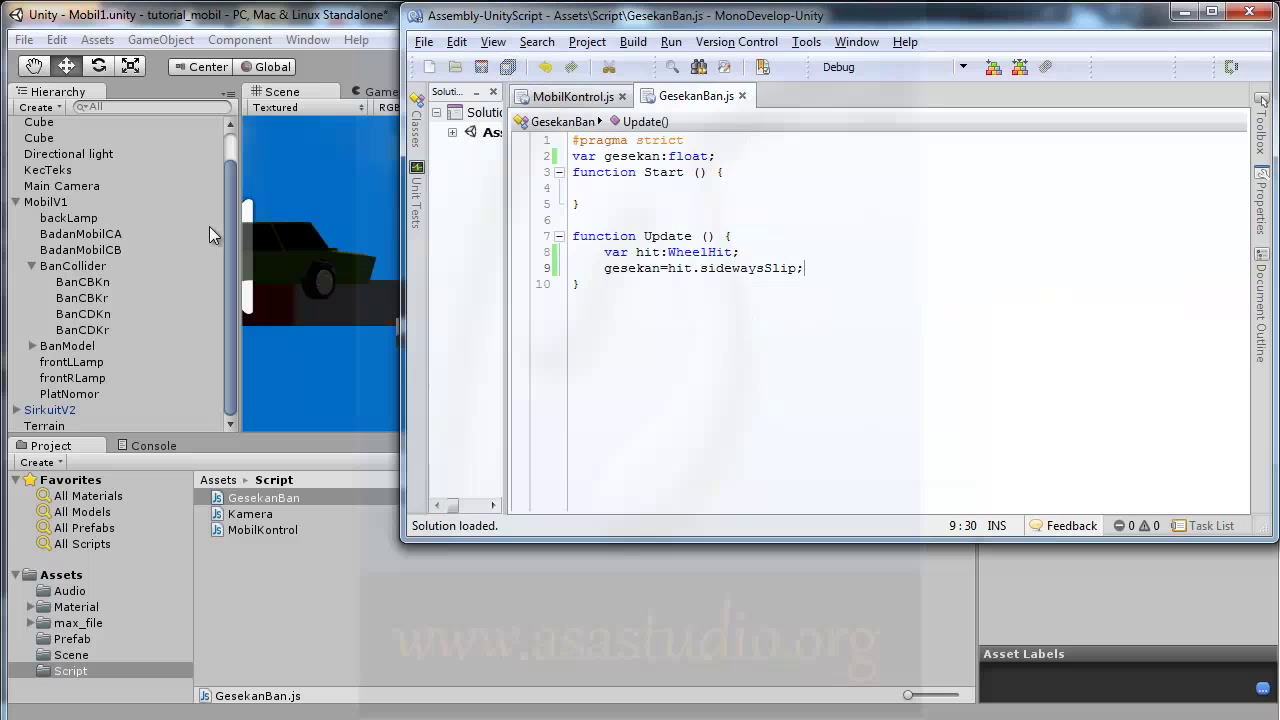
- Back in Unity, select the four wheel colliders from BanCBKn through BanCDKr
{"action": "left_click", "coordinate": [233, 216]}
{"action": "left_click", "coordinate": [85, 233]}
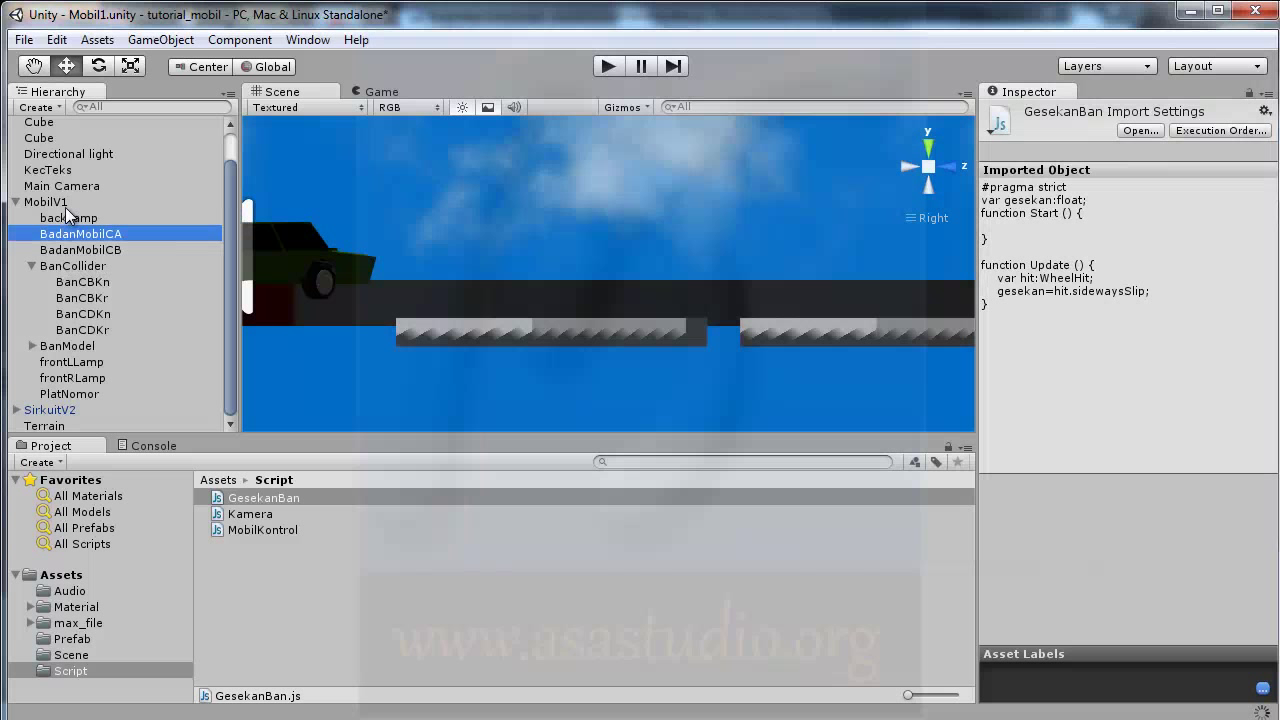
{"action": "left_click", "coordinate": [75, 284]}
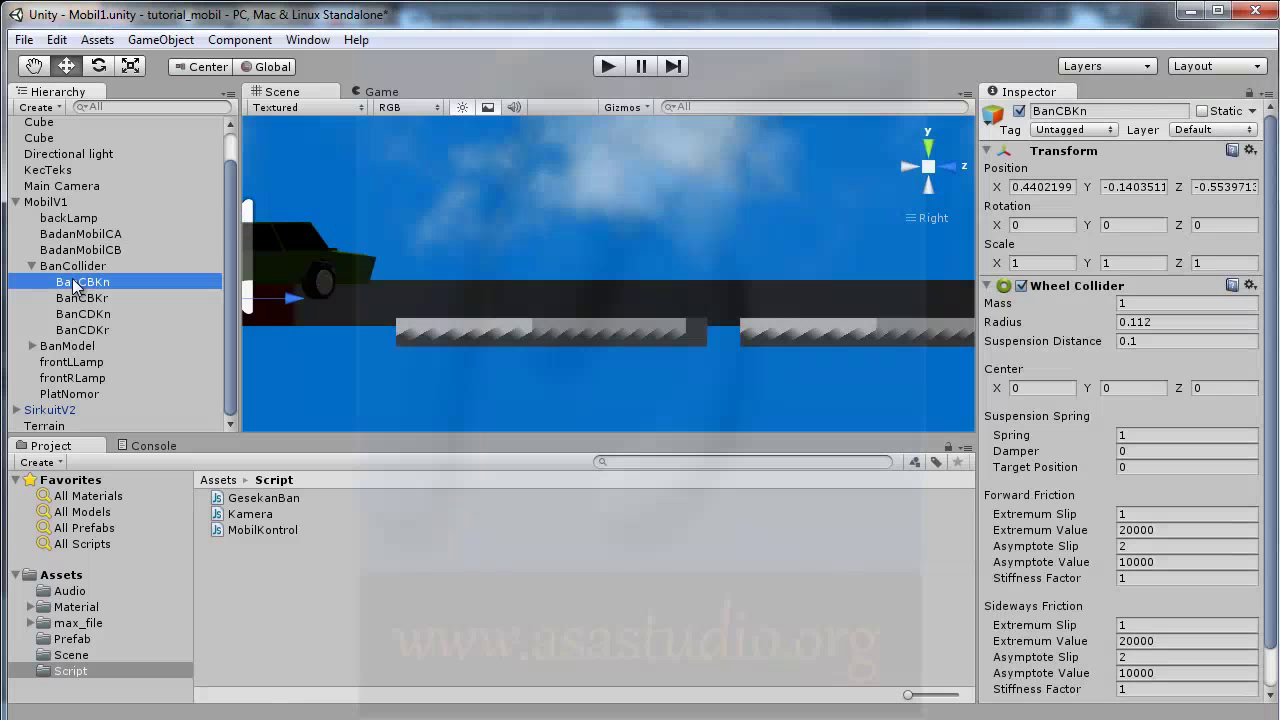
{"action": "left_click", "coordinate": [78, 330], "text": "shift"}
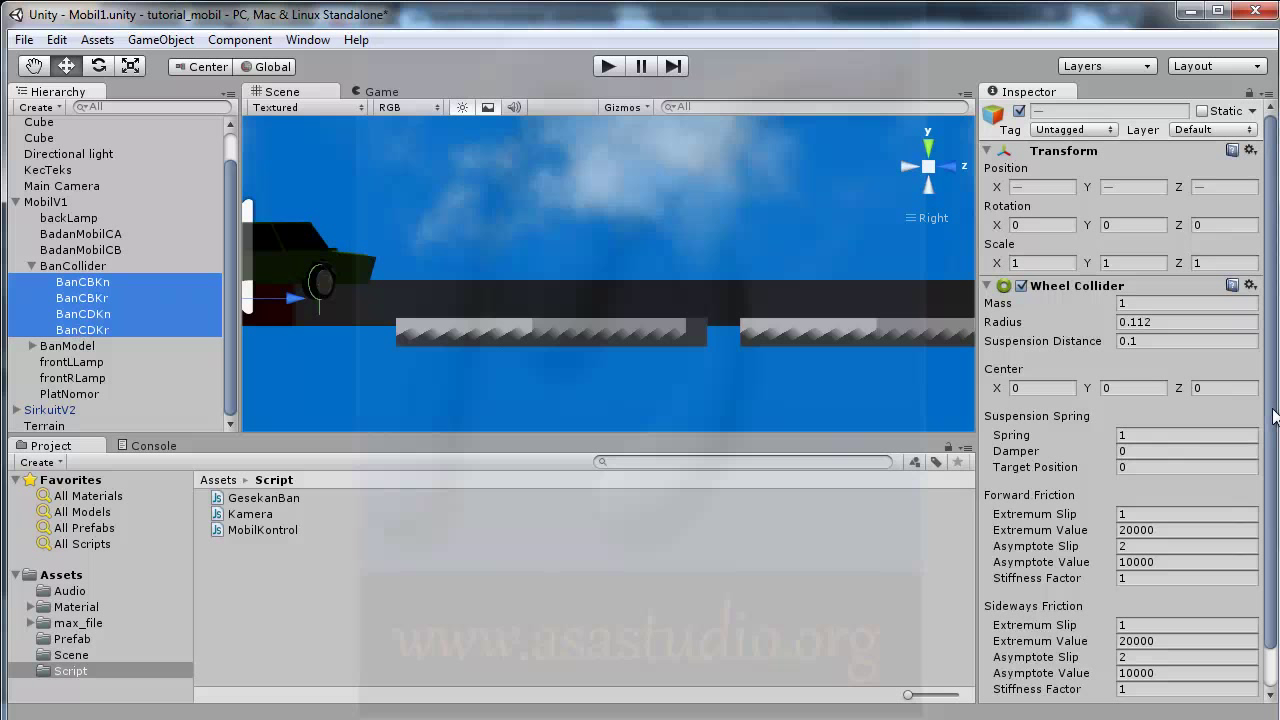
- Browse script components without adding any, return to the Script folder, and collapse Wheel Collider
{"action": "left_click_drag", "start_coordinate": [1274, 417], "coordinate": [1274, 462]}
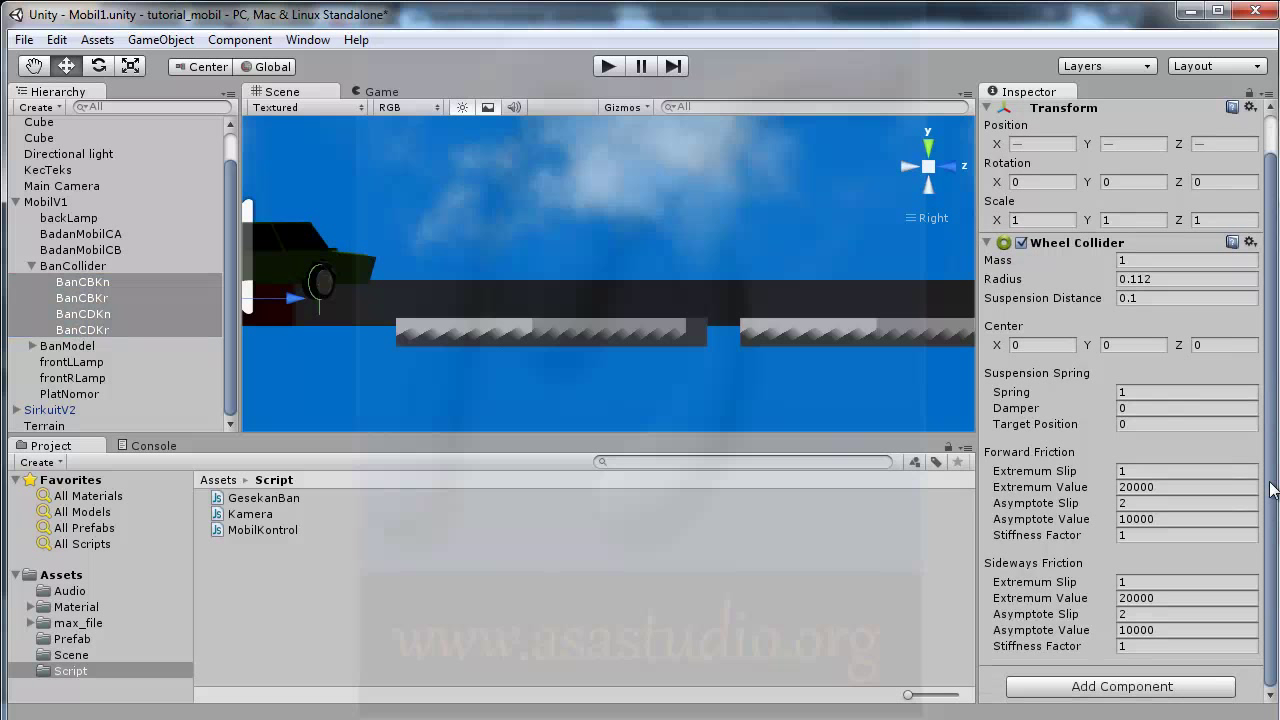
{"action": "left_click", "coordinate": [1141, 688]}
{"action": "left_click", "coordinate": [1073, 568]}
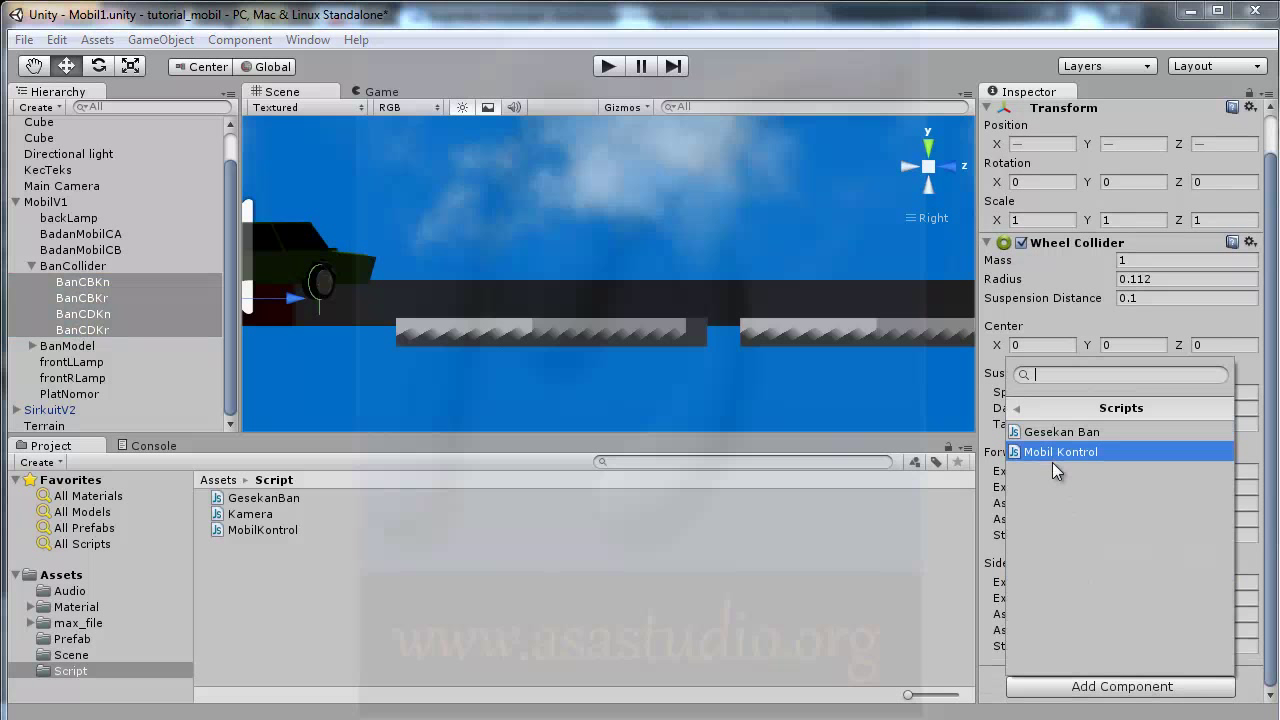
{"action": "left_click", "coordinate": [153, 448]}
{"action": "left_click", "coordinate": [153, 442]}
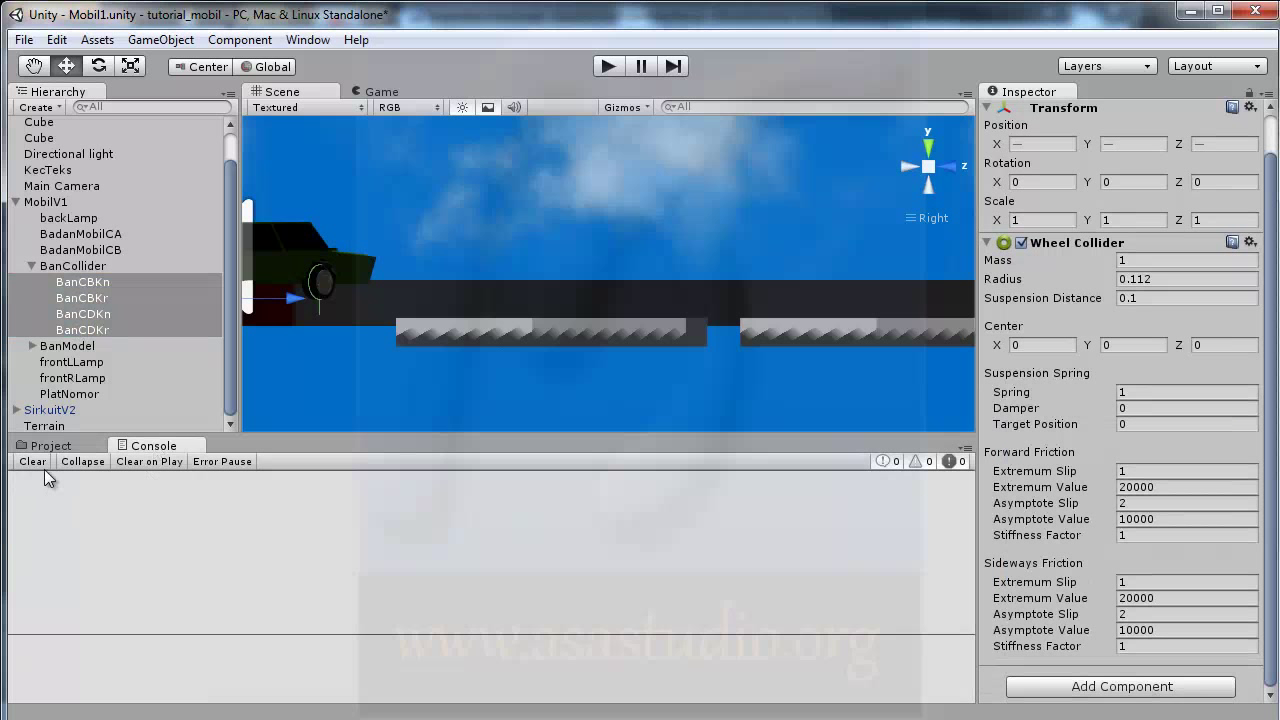
{"action": "left_click", "coordinate": [50, 446]}
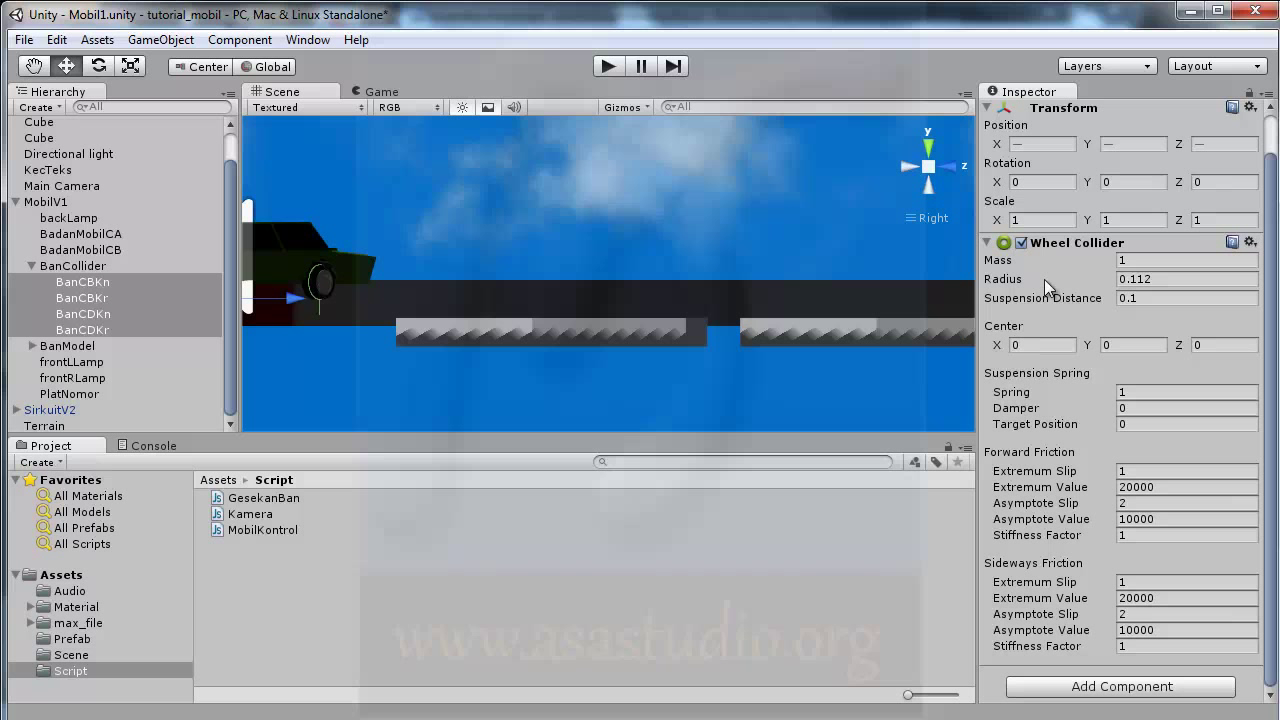
{"action": "left_click", "coordinate": [1064, 242]}
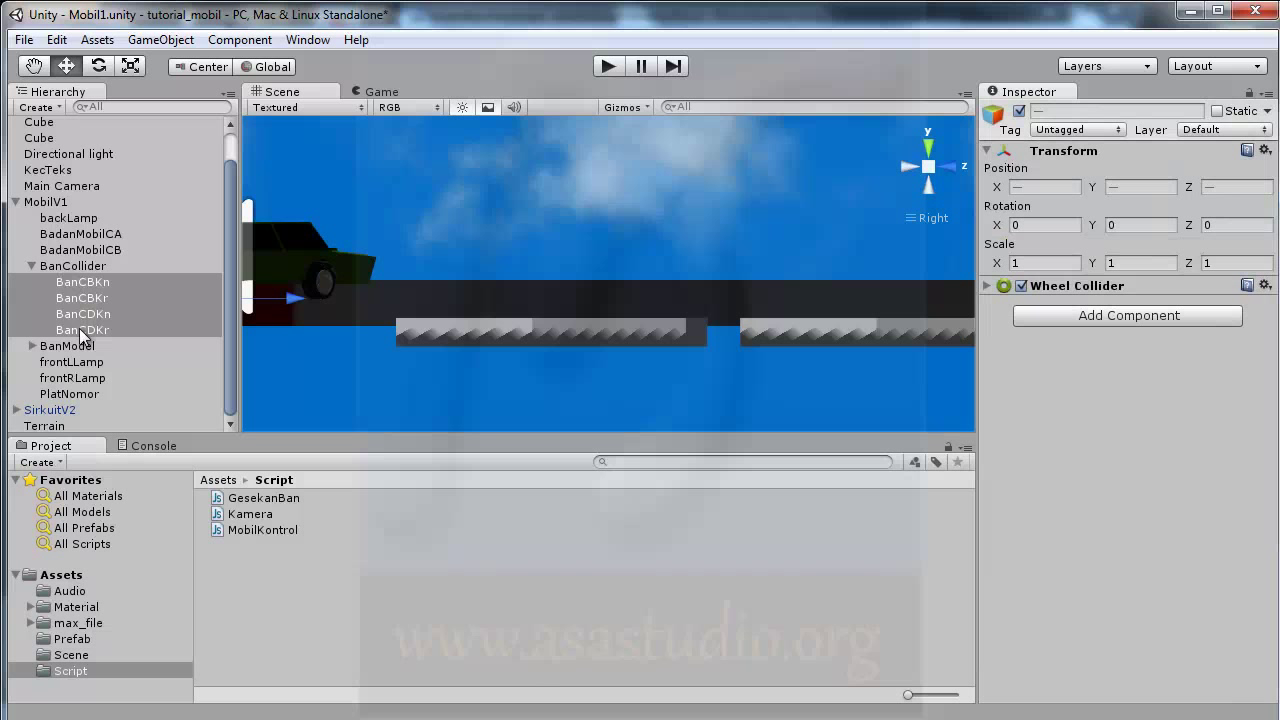
- Drag the GesekanBan script onto the four selected wheel colliders and enter play mode
{"action": "left_click", "coordinate": [72, 282]}
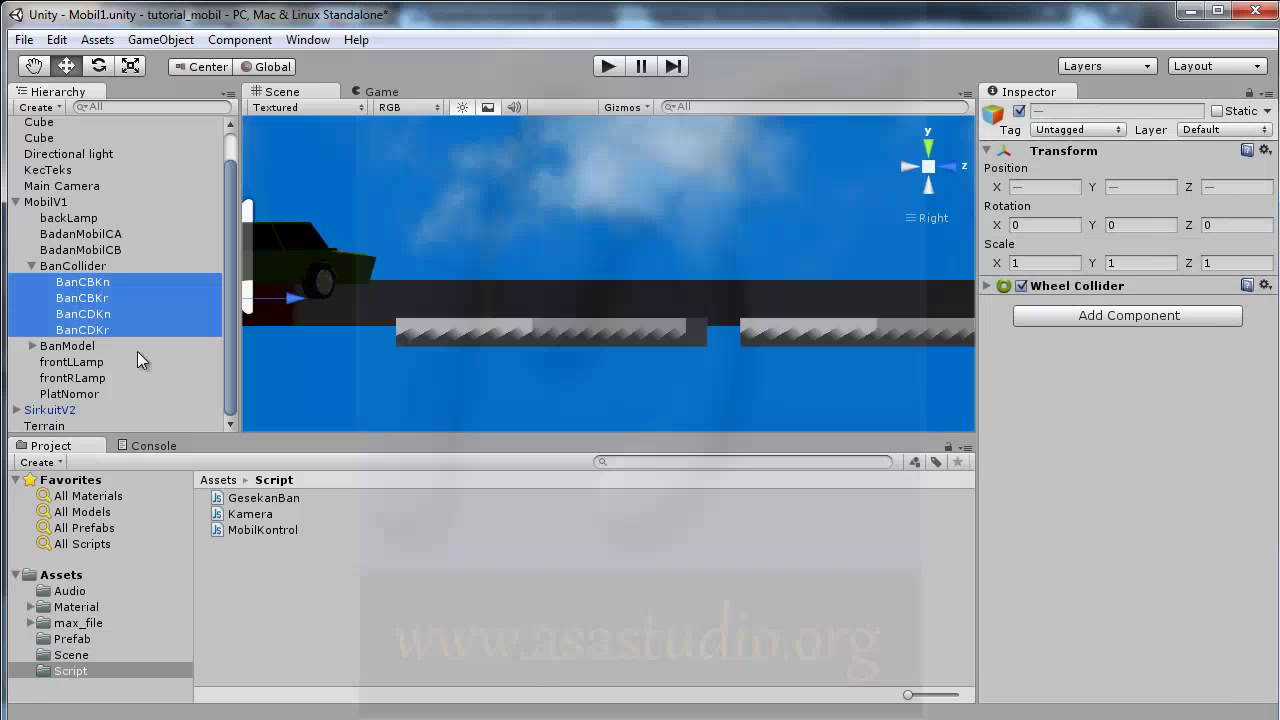
{"action": "left_click", "coordinate": [1089, 314]}
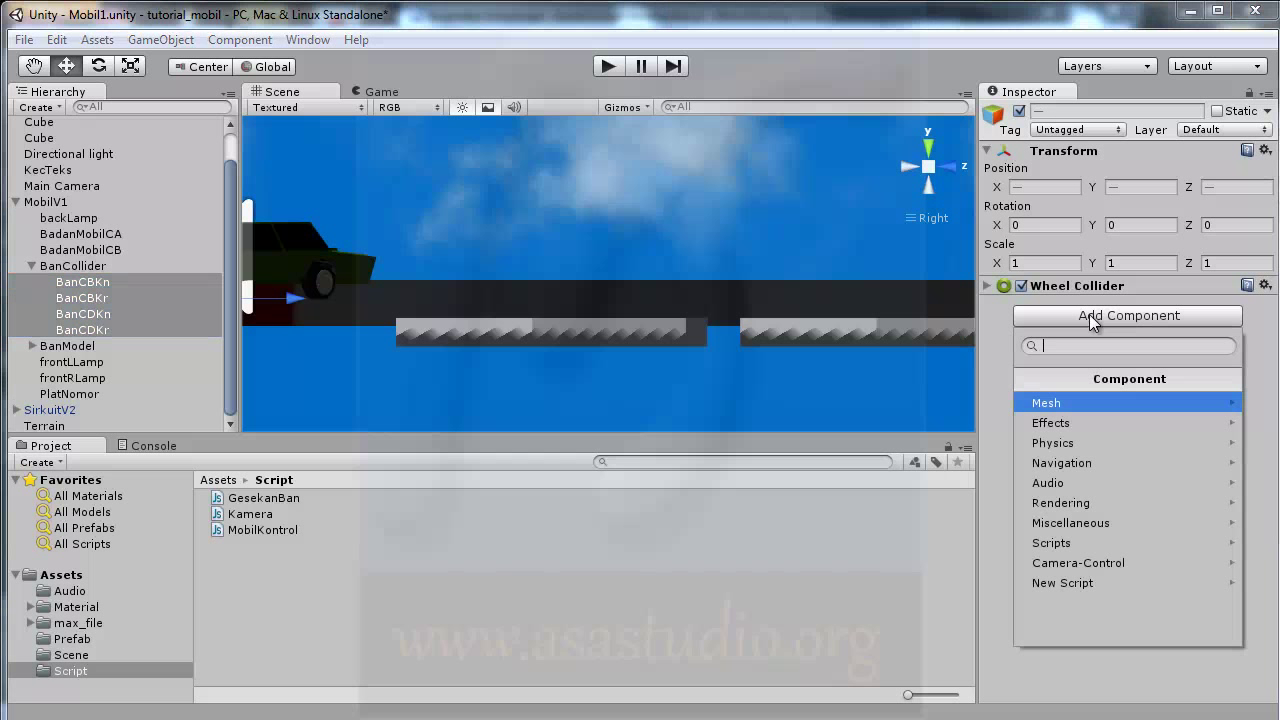
{"action": "left_click", "coordinate": [1071, 546]}
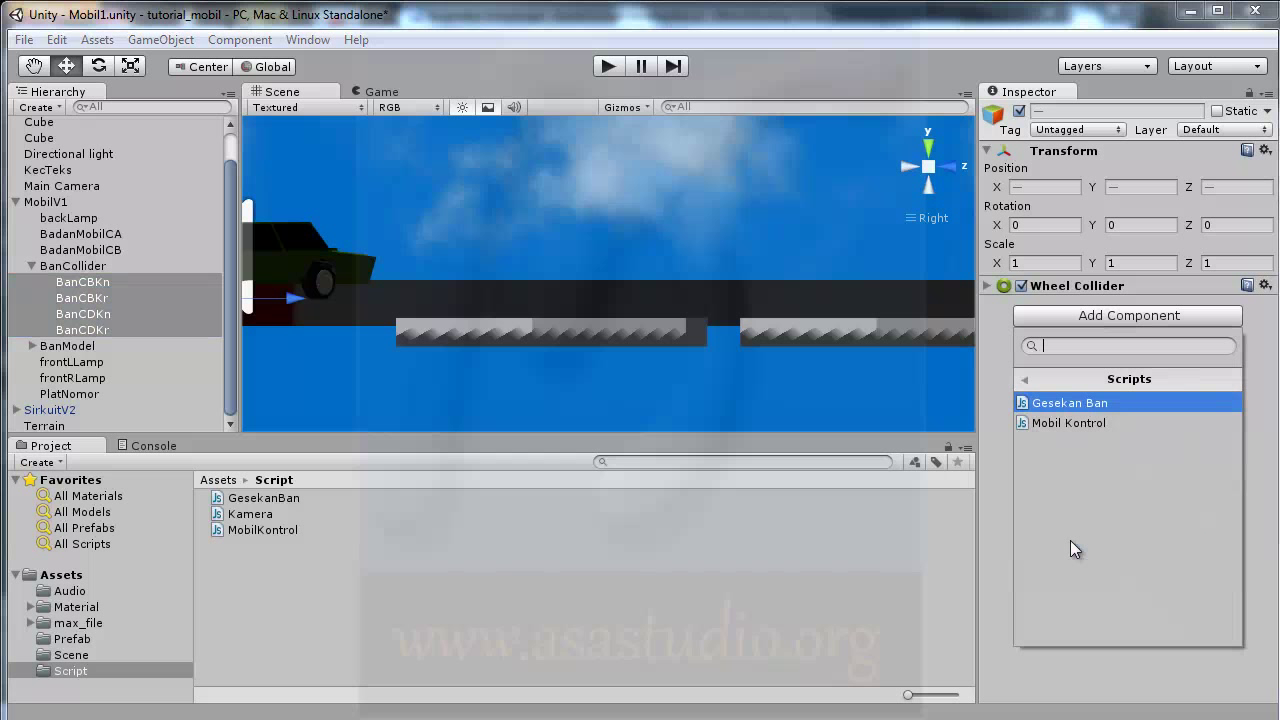
{"action": "left_click", "coordinate": [355, 606]}
{"action": "left_click_drag", "start_coordinate": [256, 498], "coordinate": [1075, 566]}
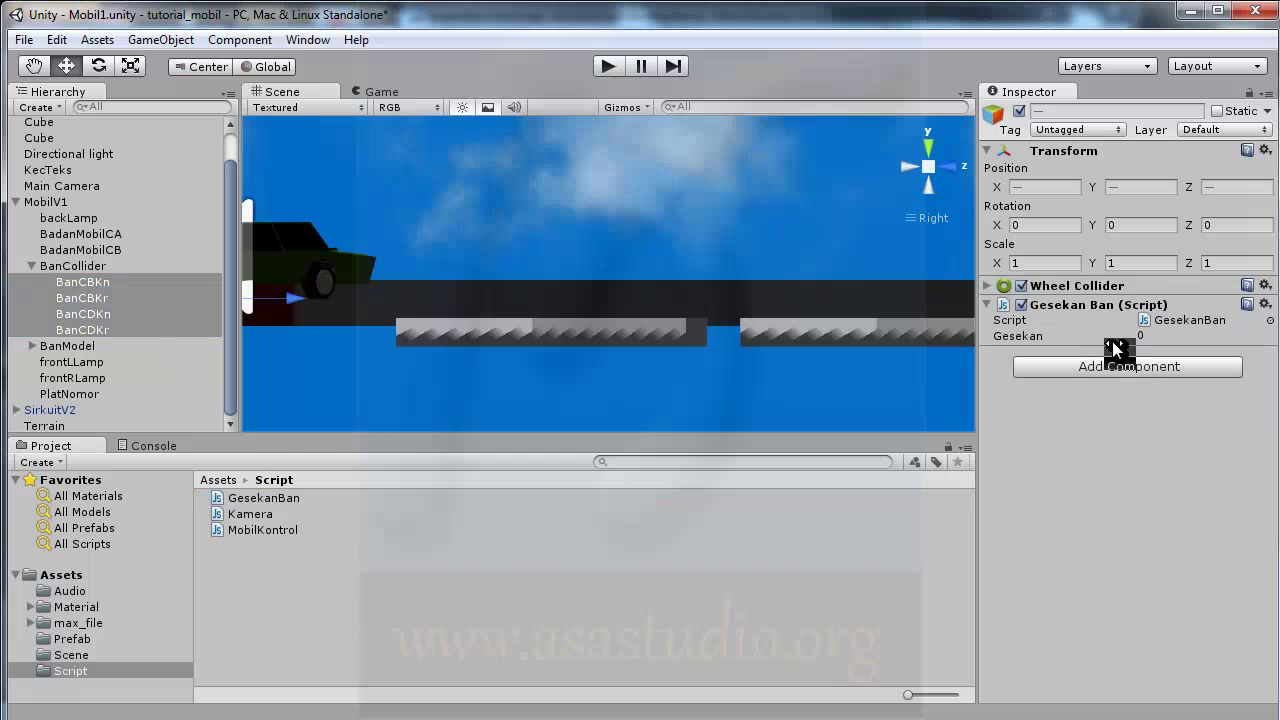
{"action": "left_click", "coordinate": [607, 65]}
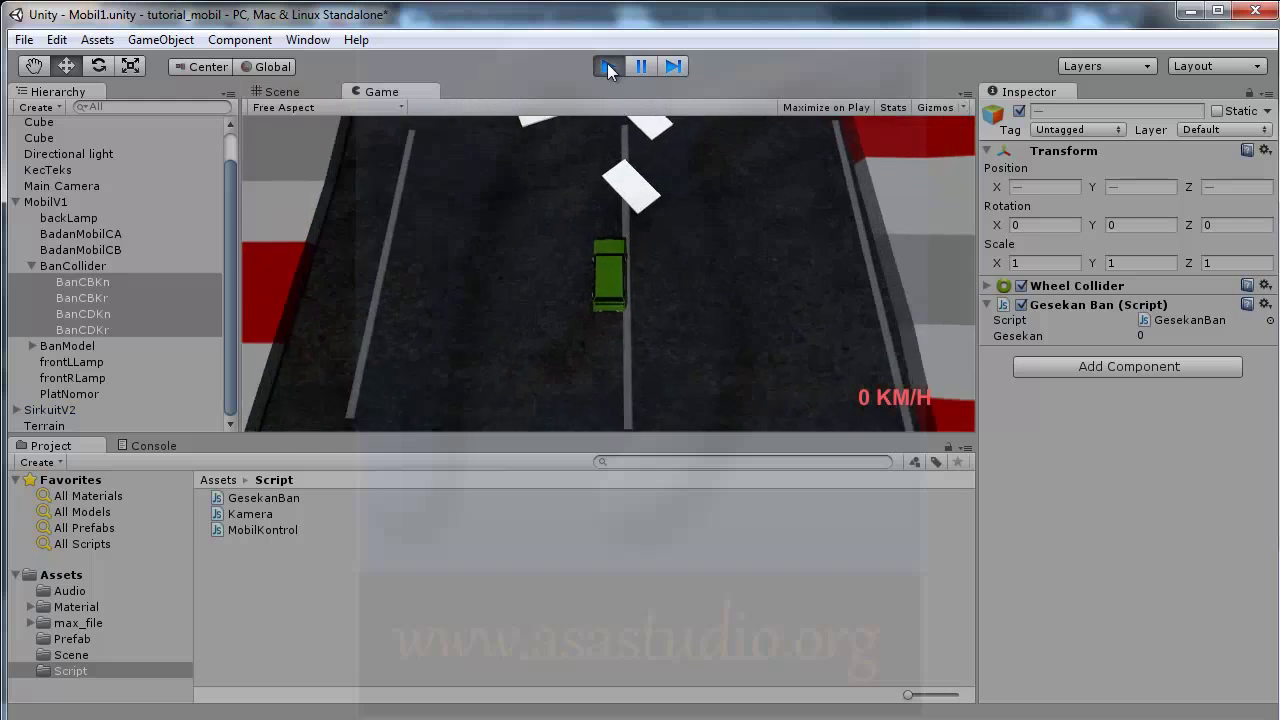
- Drive the car forward with the Up arrow, then stop play mode
{"action": "key", "text": "Up"}
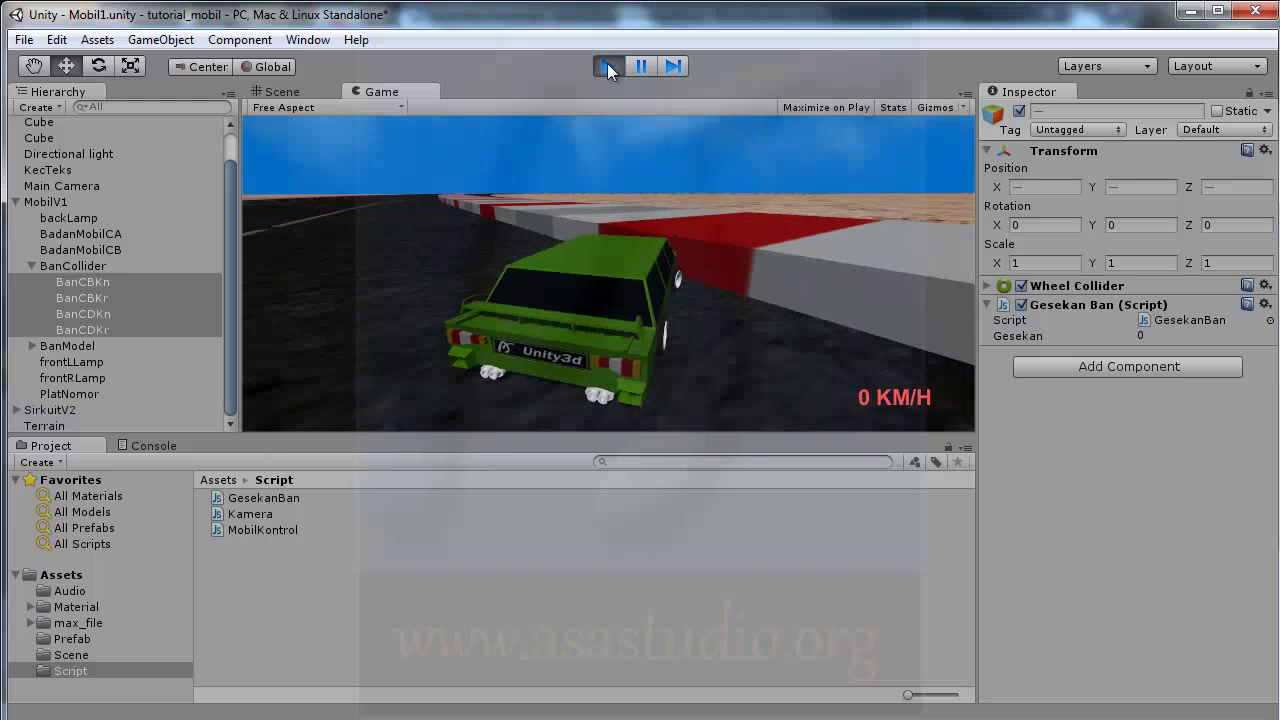
{"action": "left_click", "coordinate": [607, 63]}
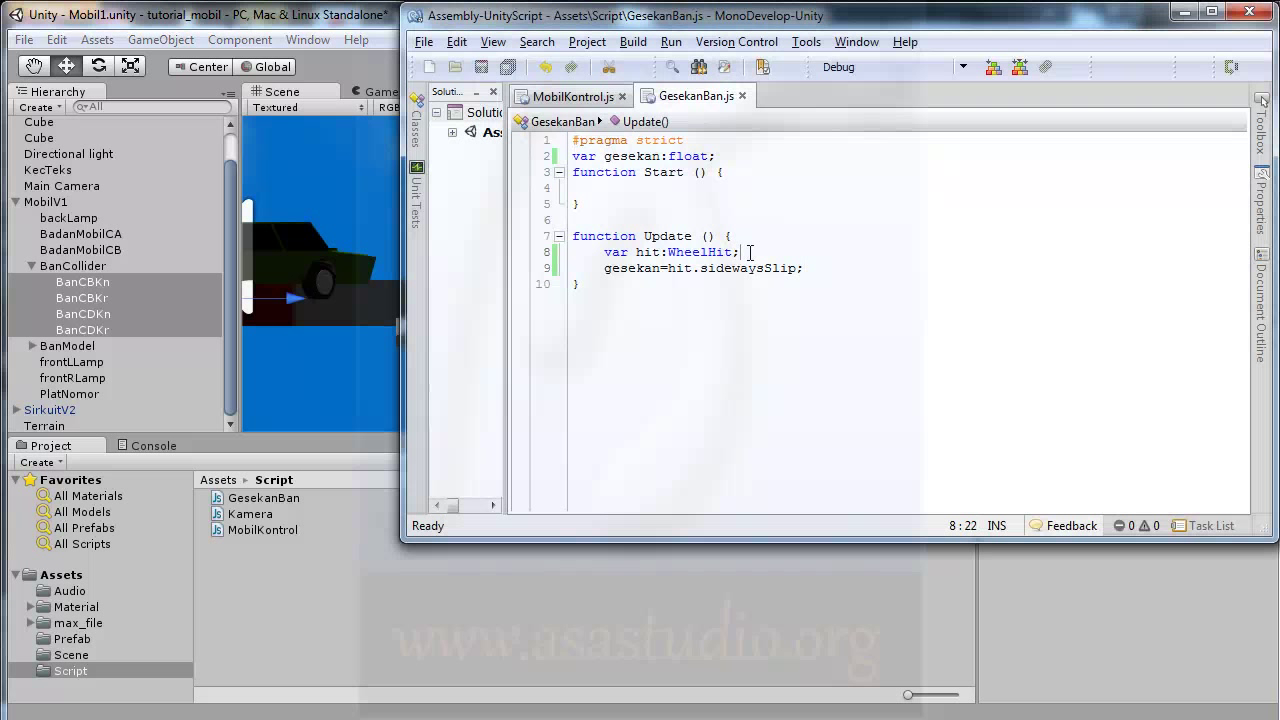
- Add line 9 in GesekanBan beginning transform.GetComponent(WheelCollider)
{"action": "key", "text": "Return"}
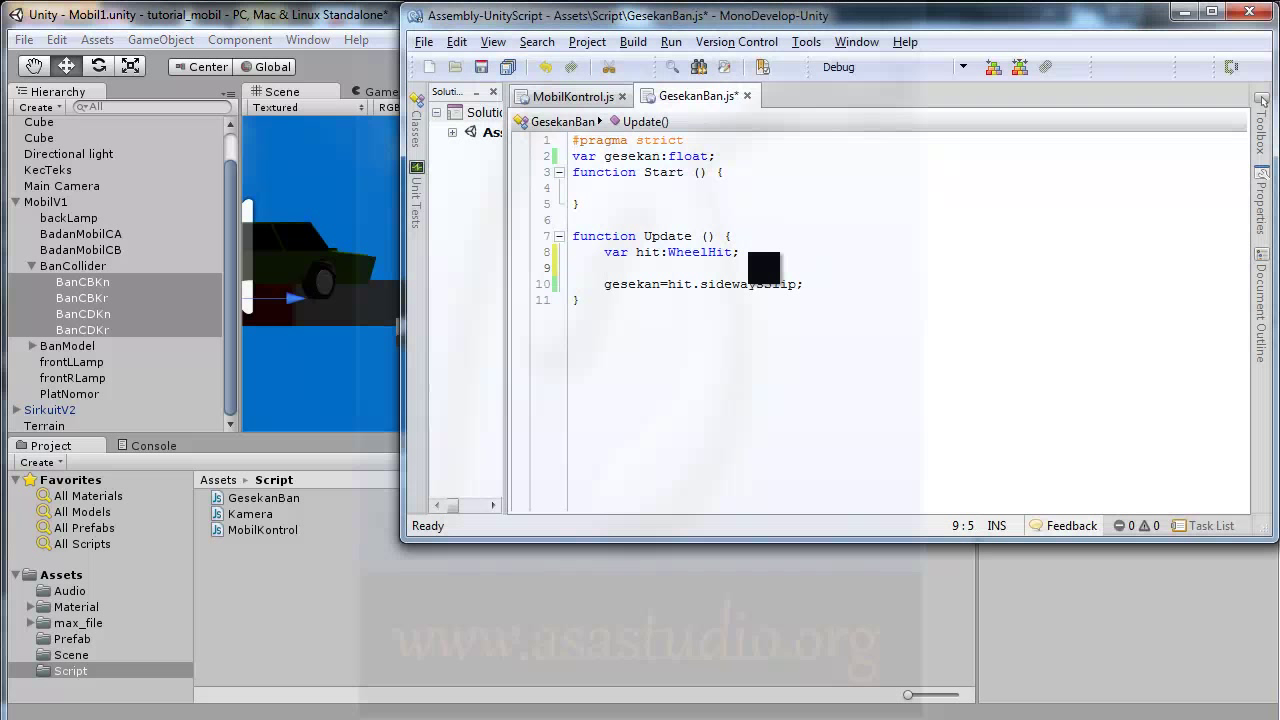
{"action": "type", "text": "tra"}
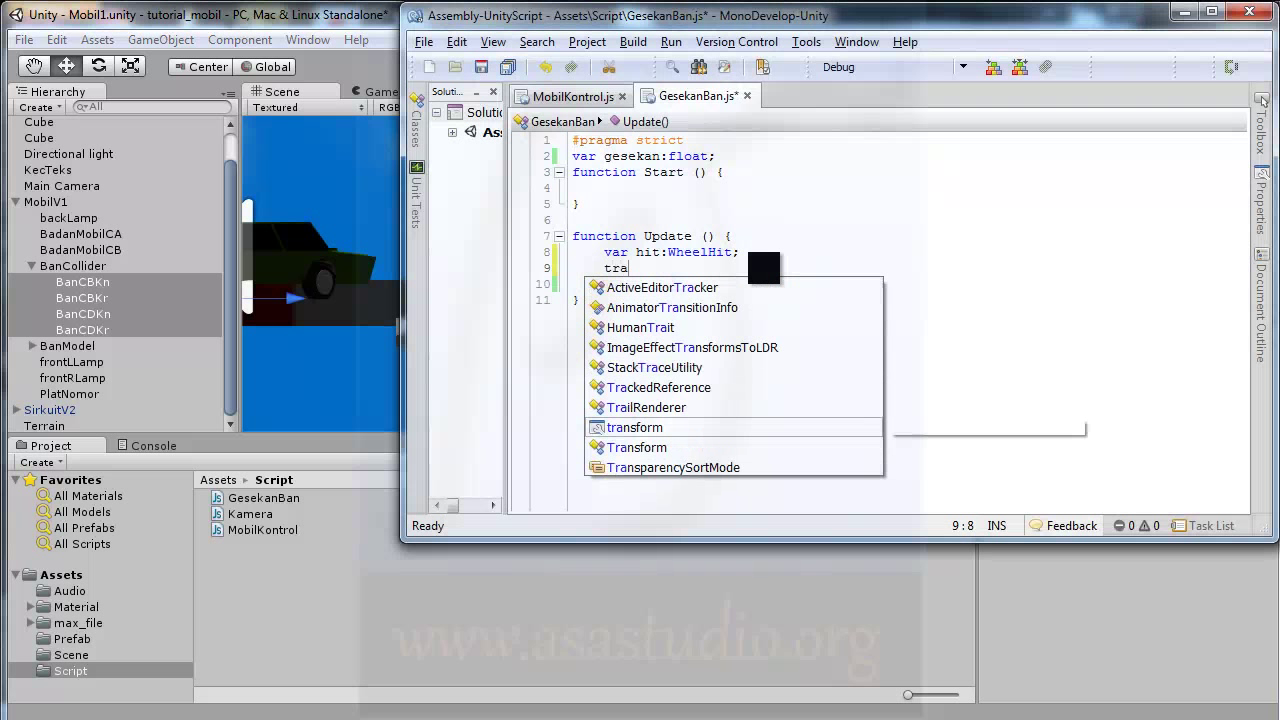
{"action": "type", "text": "ns"}
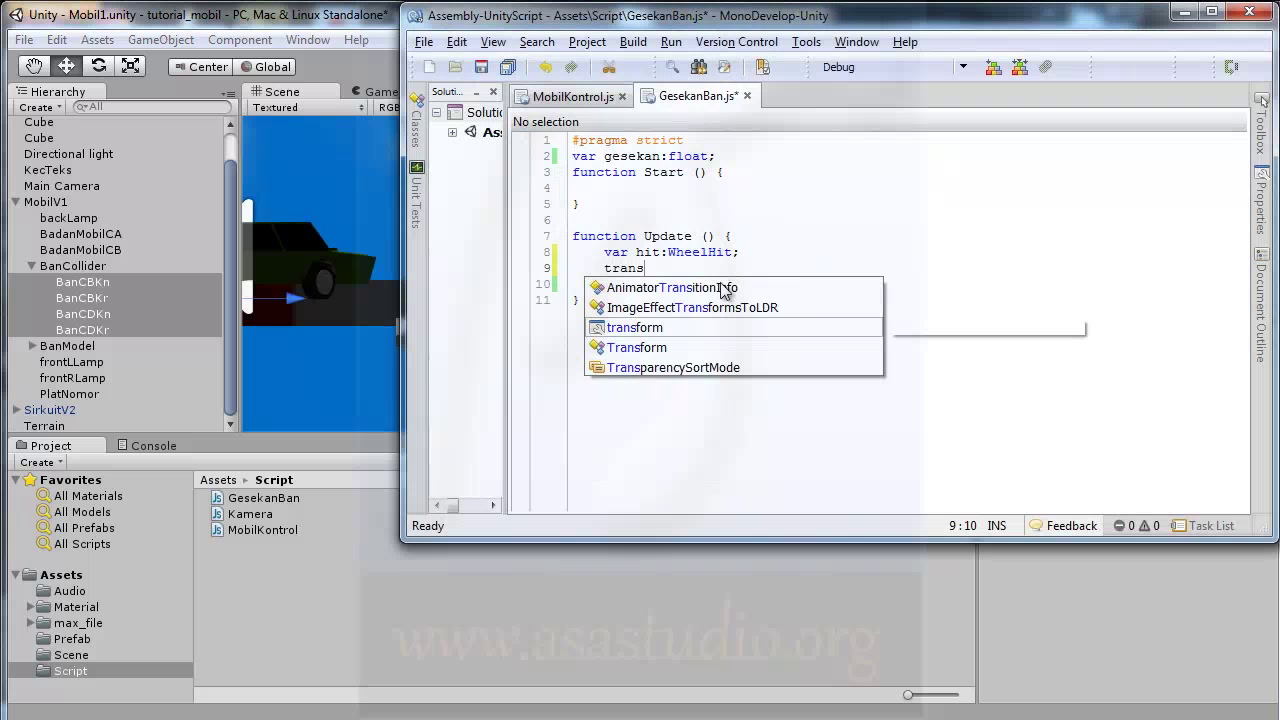
{"action": "double_click", "coordinate": [643, 329]}
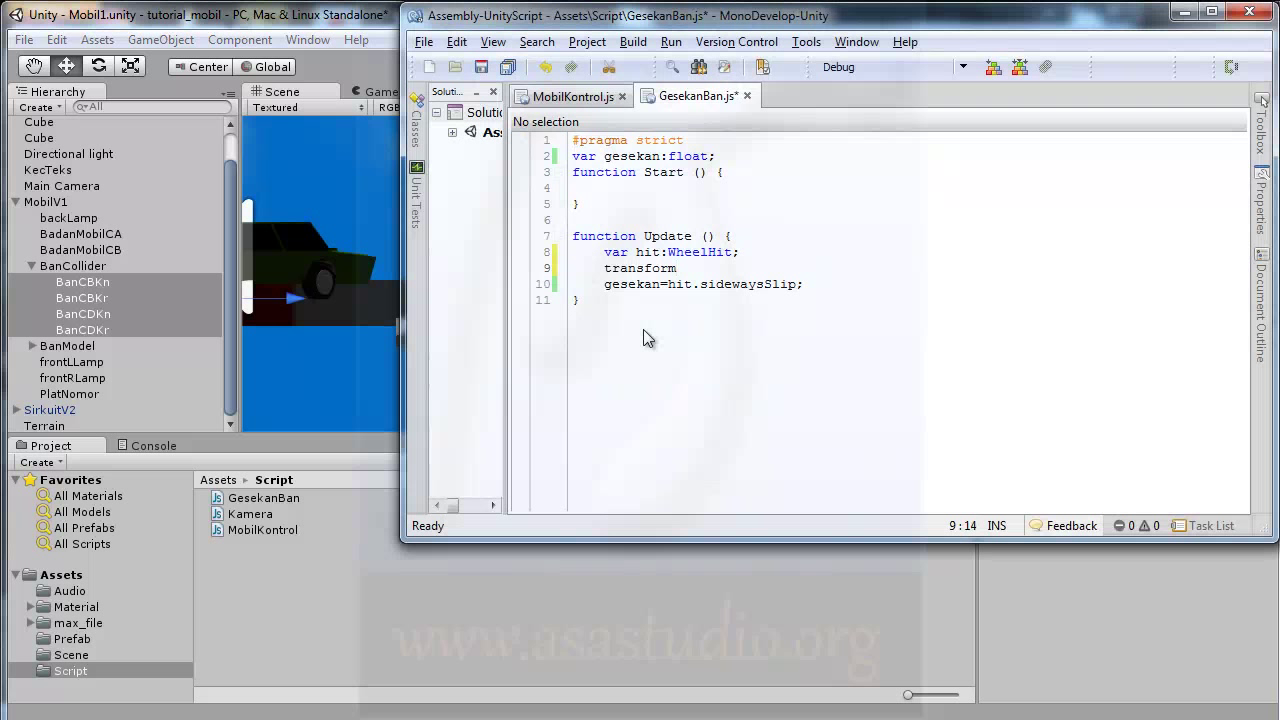
{"action": "type", "text": "."}
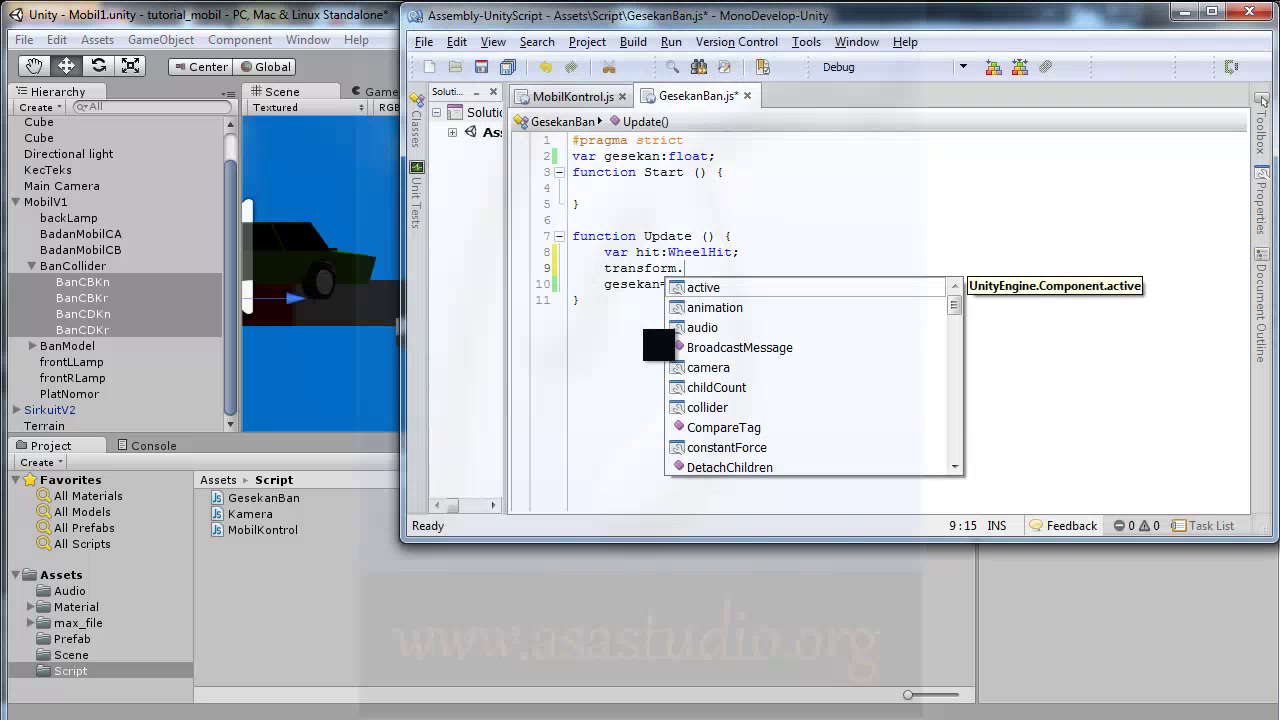
{"action": "type", "text": "Get"}
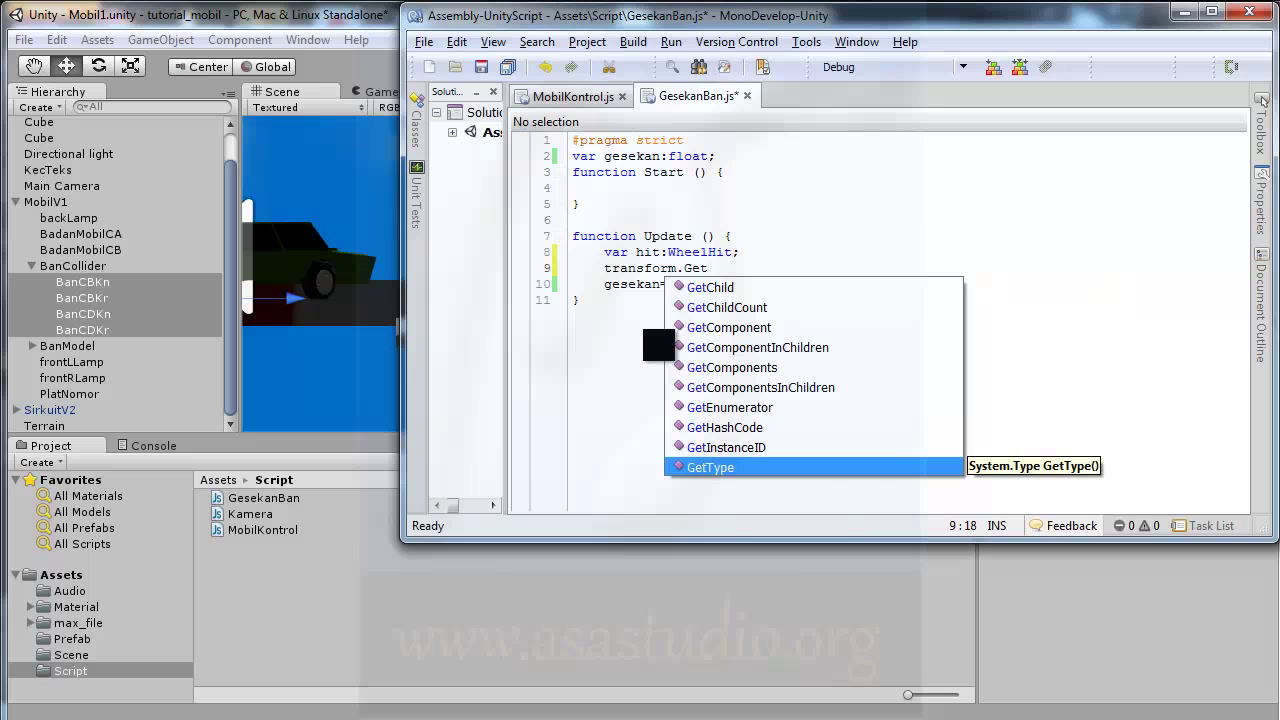
{"action": "type", "text": "C"}
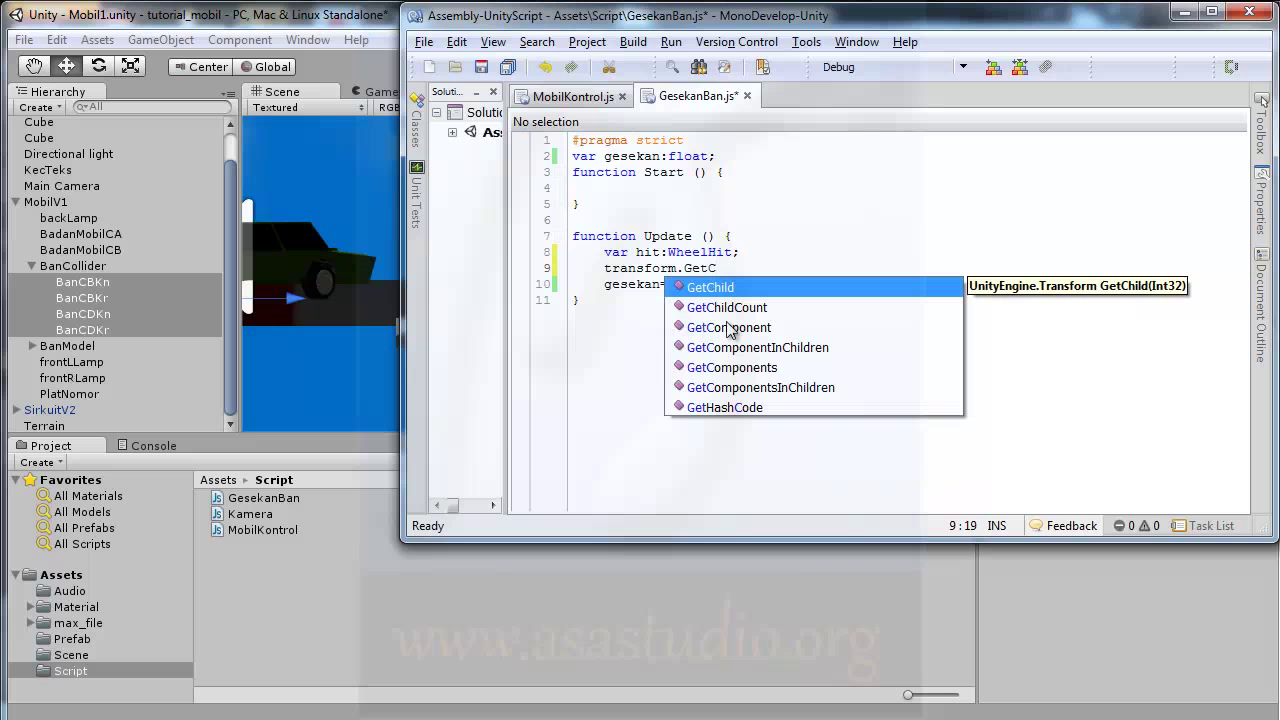
{"action": "double_click", "coordinate": [748, 330]}
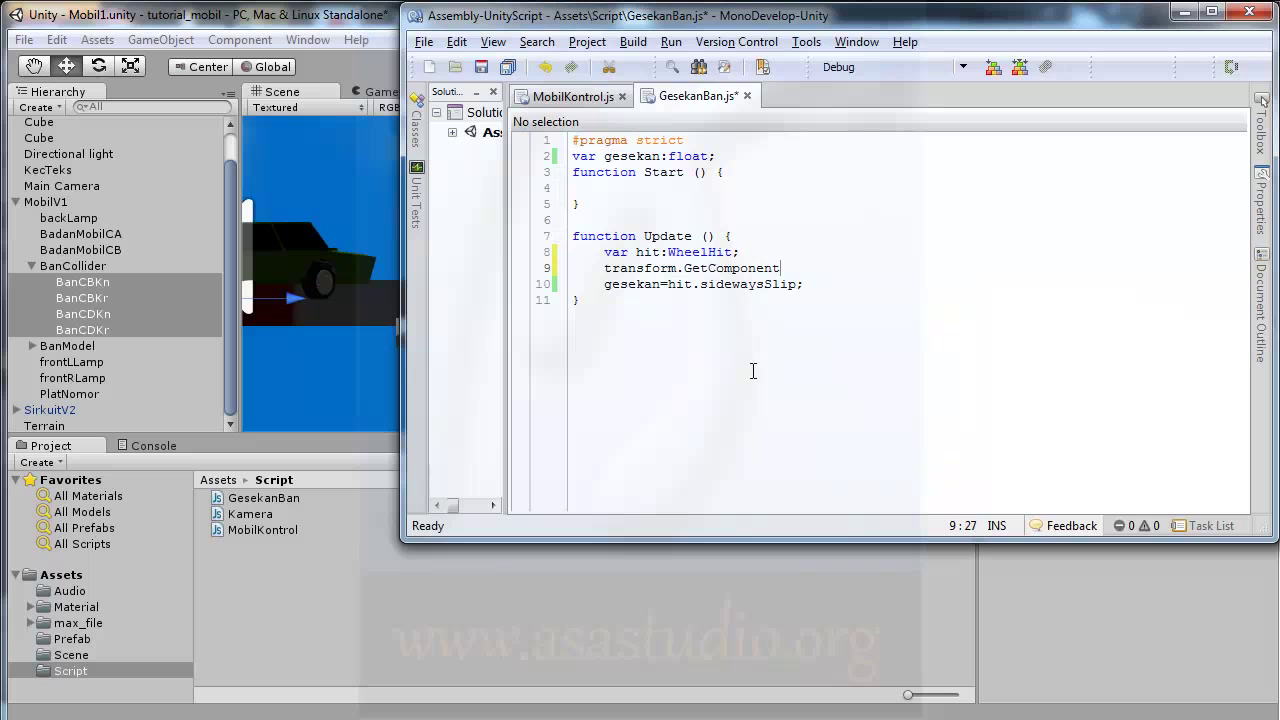
{"action": "type", "text": "()"}
{"action": "type", "text": "W"}
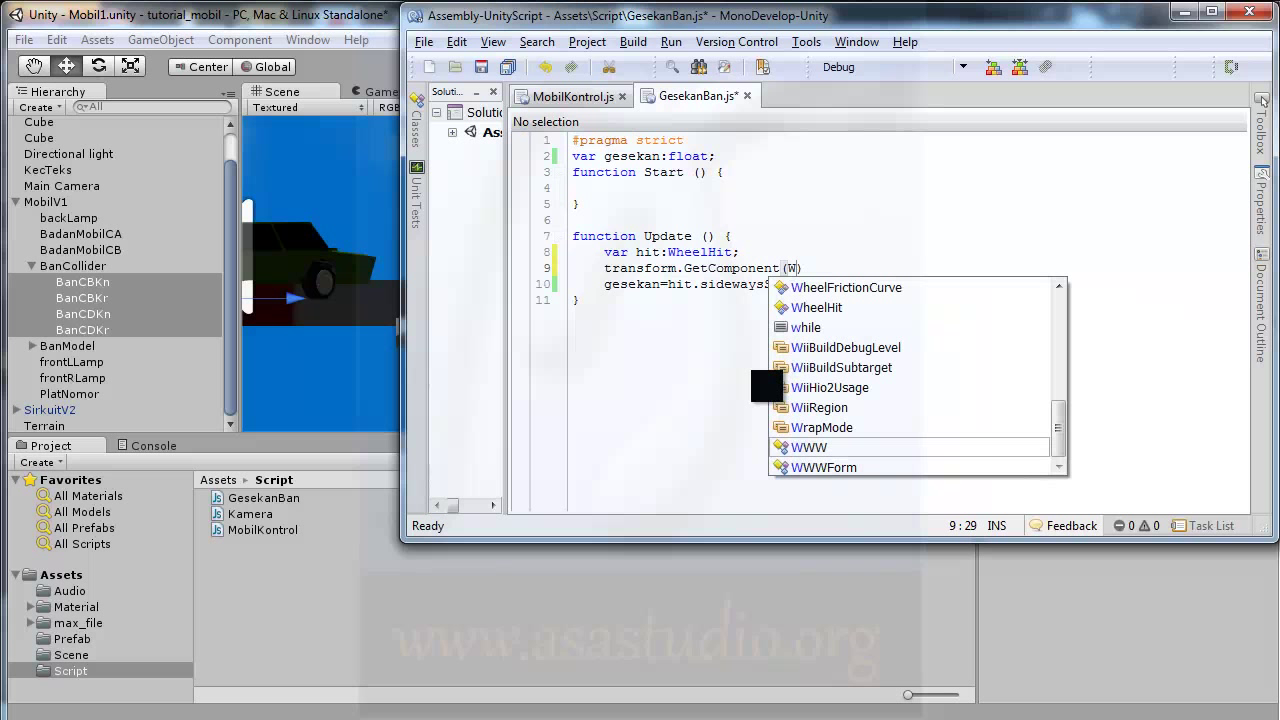
{"action": "type", "text": "he"}
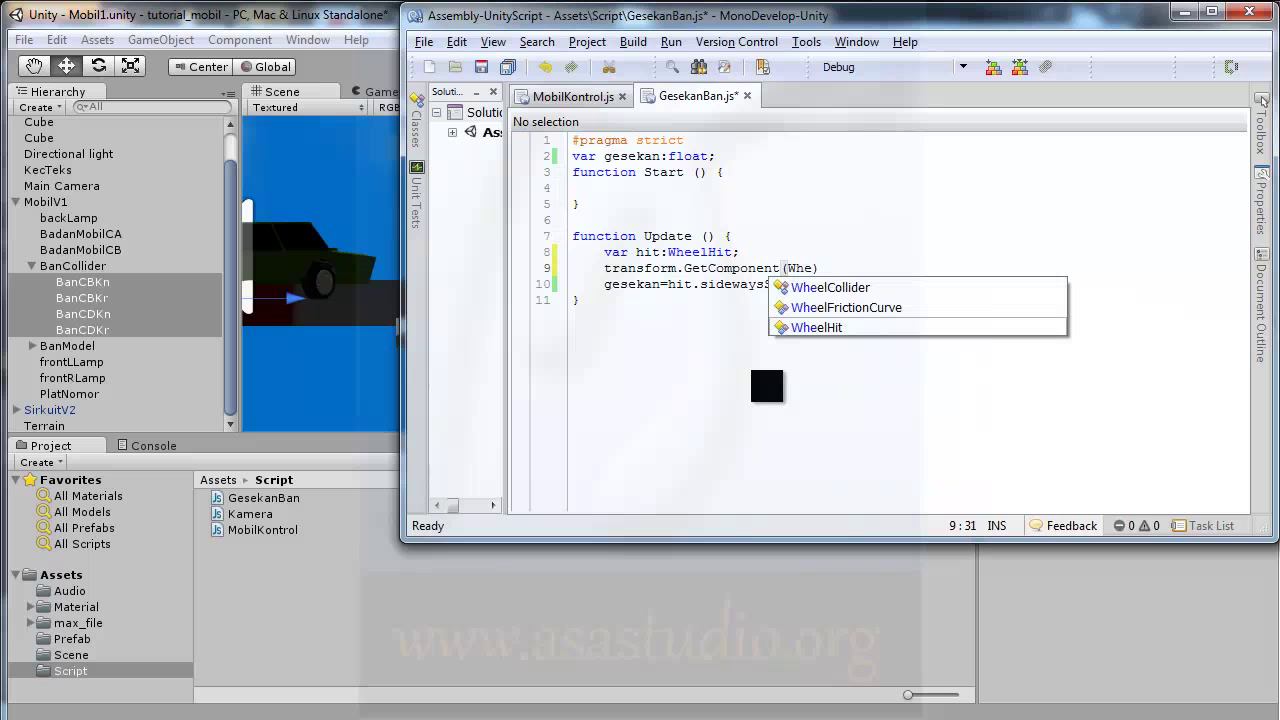
{"action": "double_click", "coordinate": [846, 289]}
- Finish line 9 with .GetGroundHit(hit);, fixing the GroudHit typo, then save and return to Unity
{"action": "left_click", "coordinate": [917, 265]}
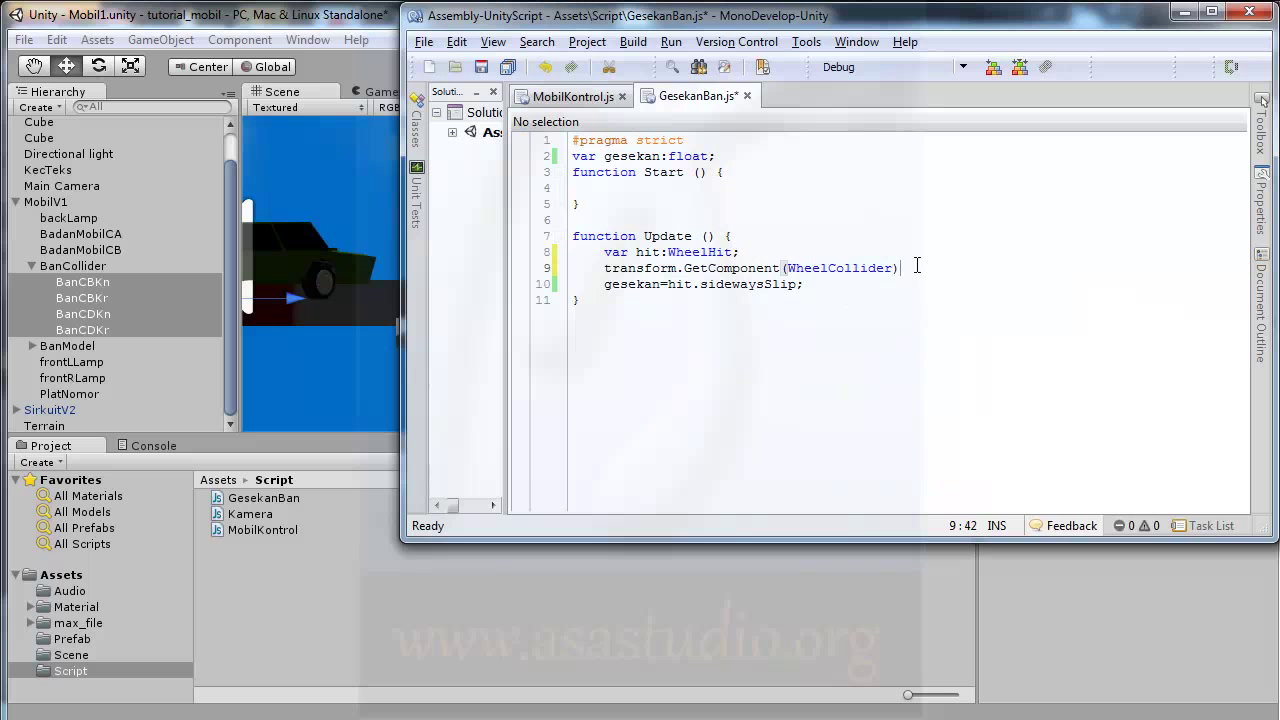
{"action": "type", "text": ".G"}
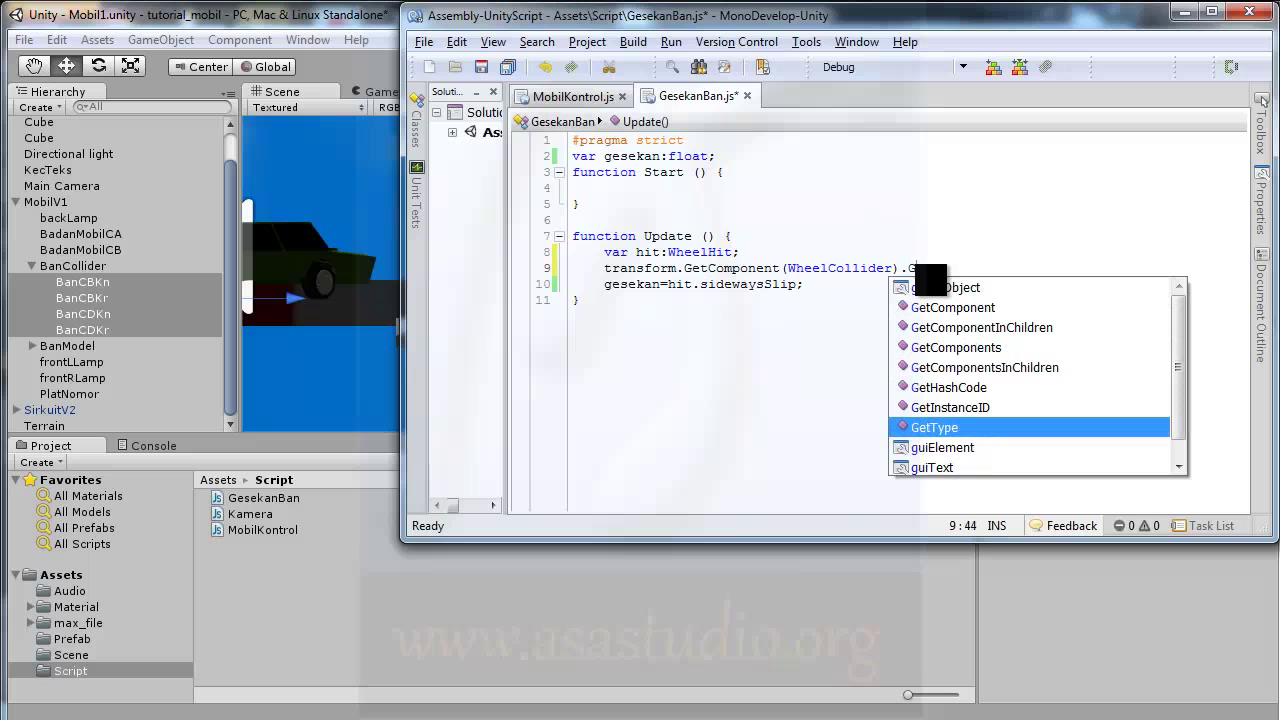
{"action": "type", "text": "et"}
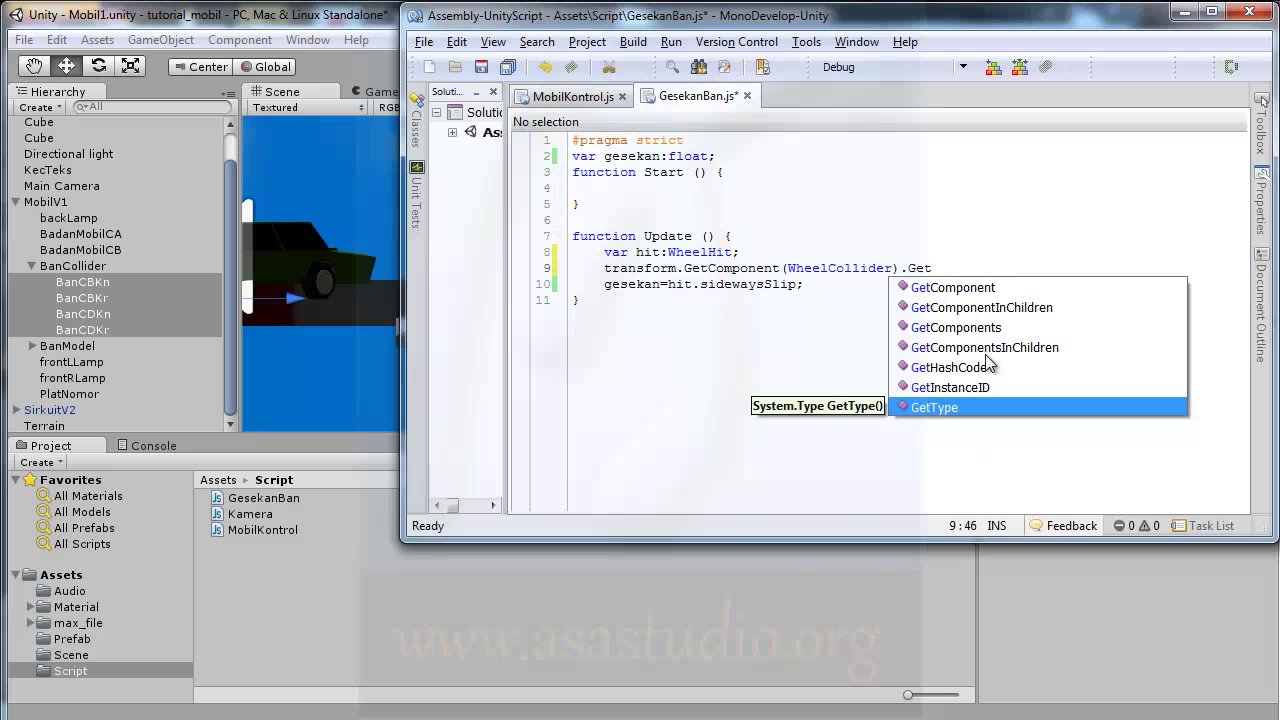
{"action": "type", "text": "g"}
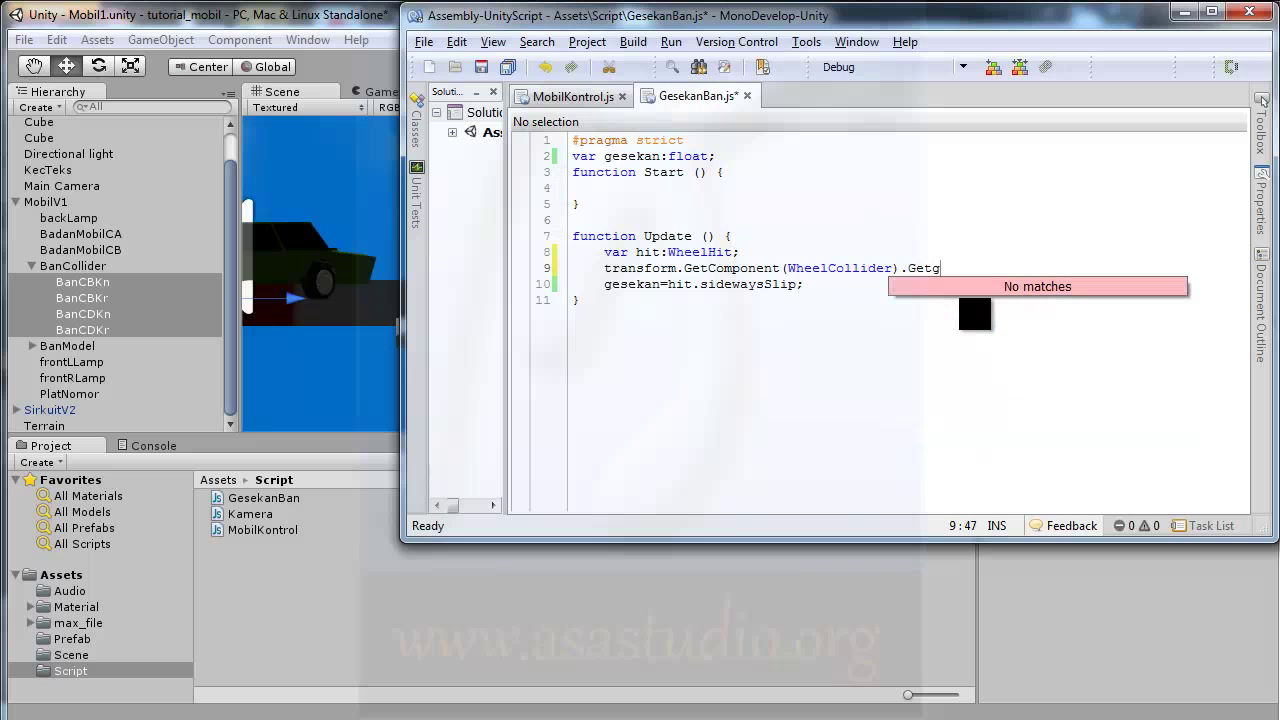
{"action": "key", "text": "BackSpace"}
{"action": "type", "text": "Gr"}
{"action": "type", "text": "oun"}
{"action": "type", "text": "dH"}
{"action": "type", "text": "it"}
{"action": "left_click", "coordinate": [963, 268]}
{"action": "type", "text": "n"}
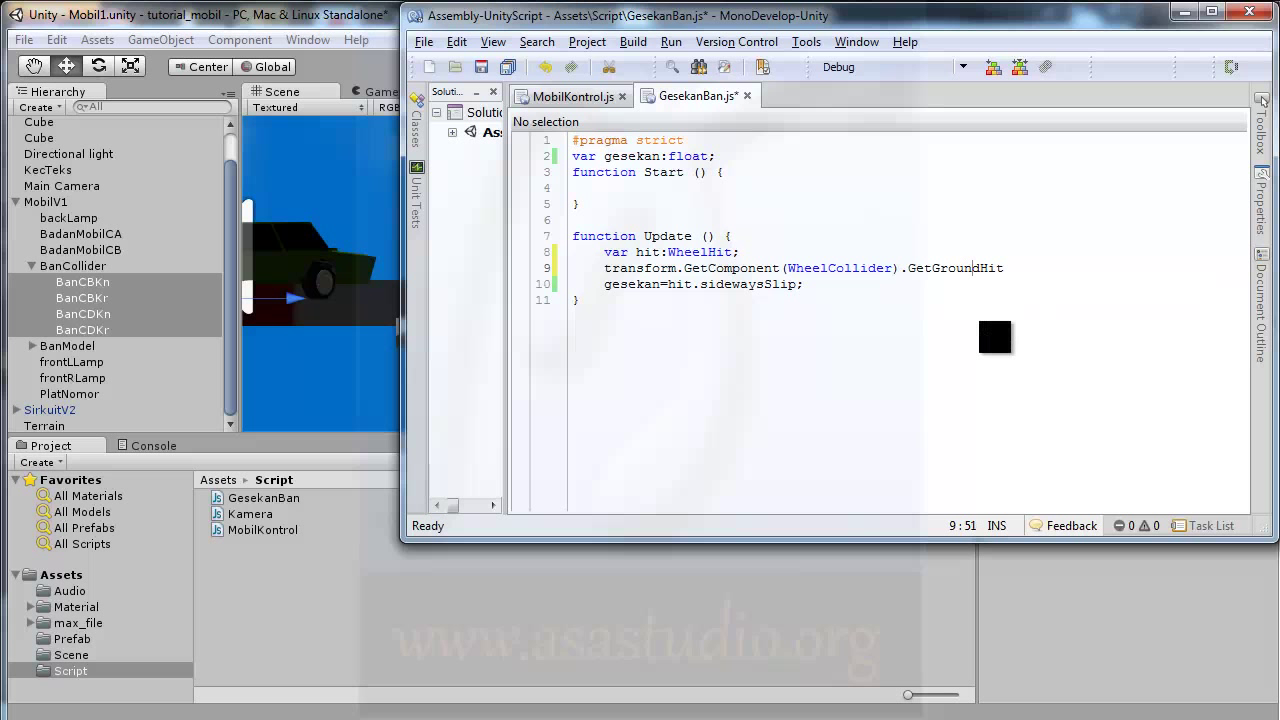
{"action": "left_click", "coordinate": [1010, 268]}
{"action": "type", "text": "();"}
{"action": "key", "text": "Left"}
{"action": "key", "text": "Left"}
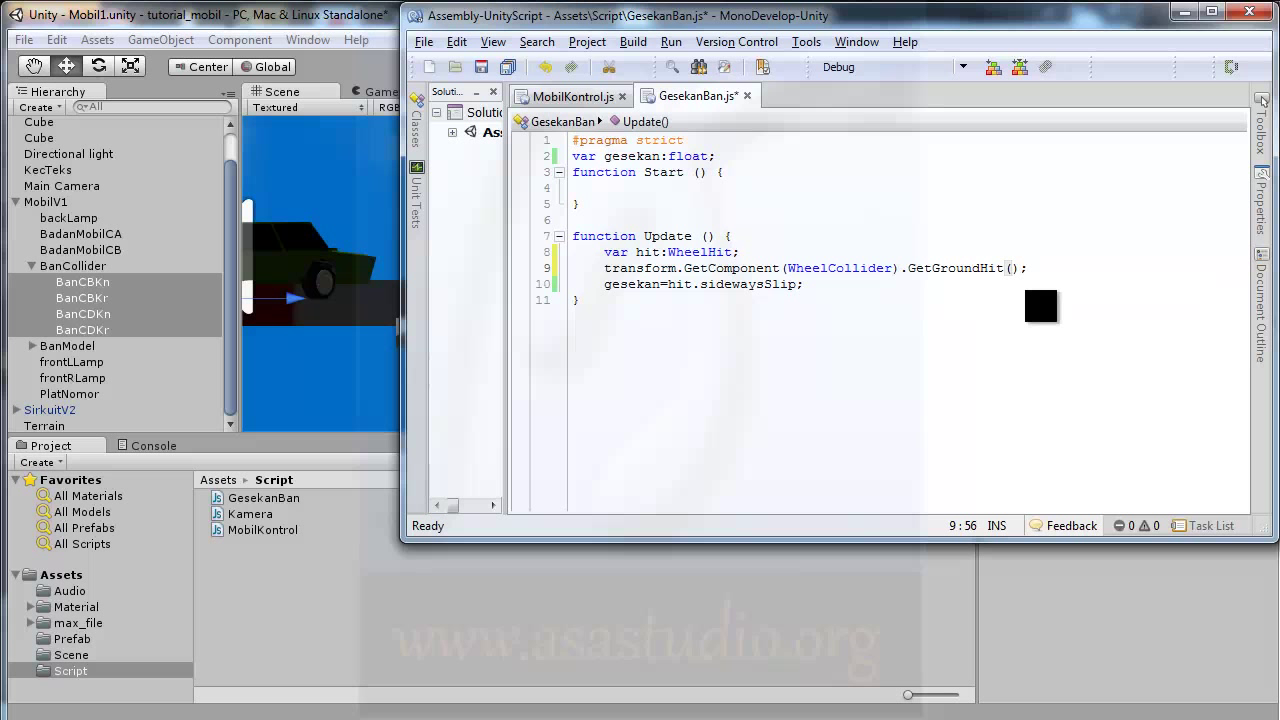
{"action": "type", "text": "hit"}
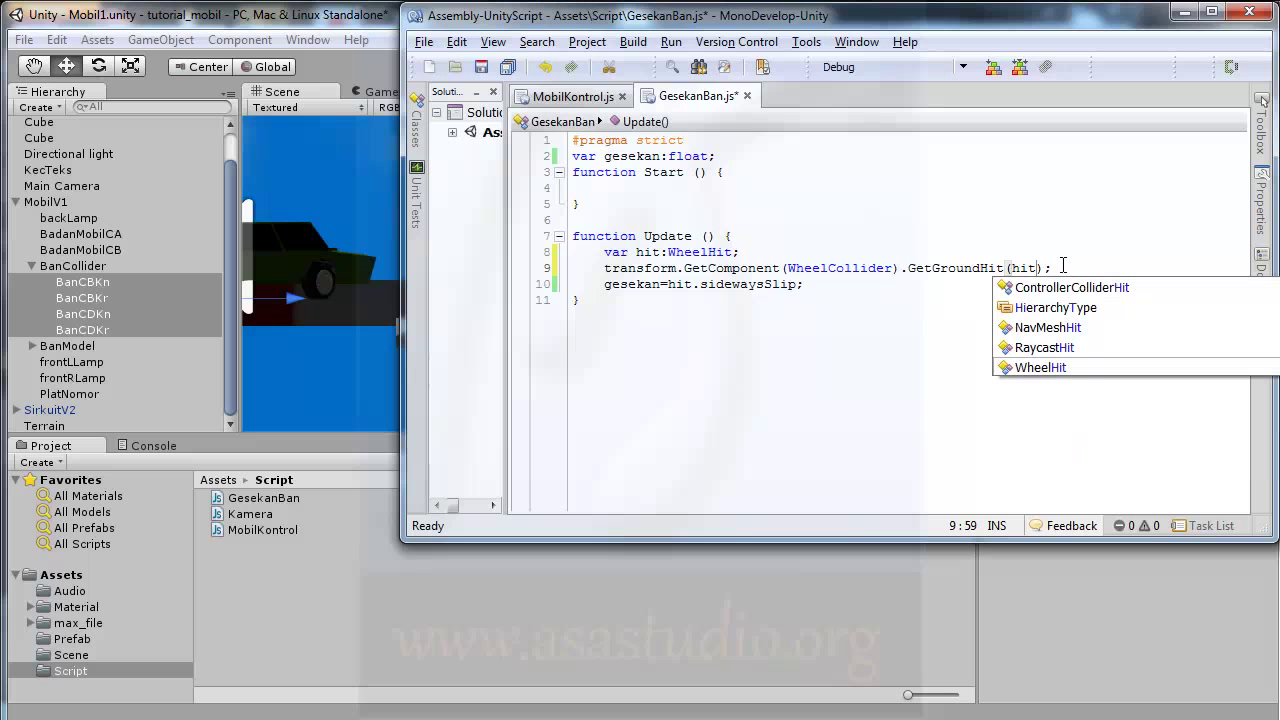
{"action": "left_click", "coordinate": [1063, 265]}
{"action": "left_click", "coordinate": [510, 67]}
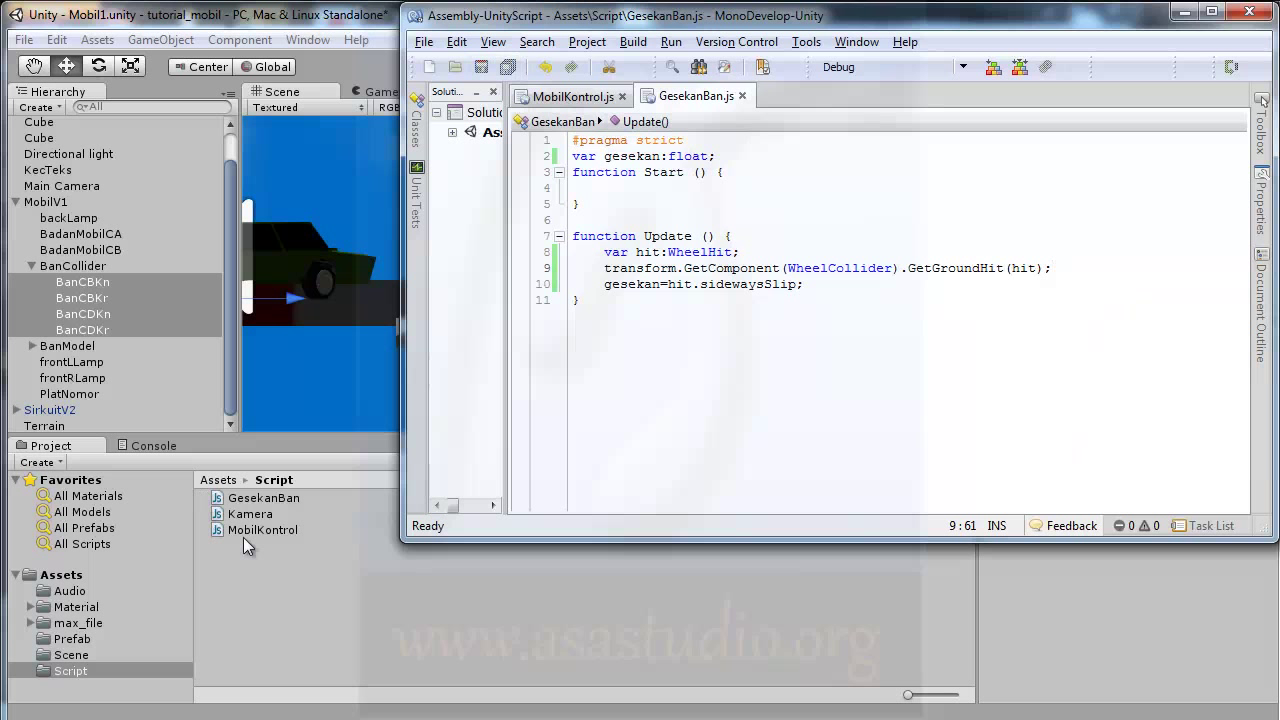
{"action": "left_click", "coordinate": [255, 555]}
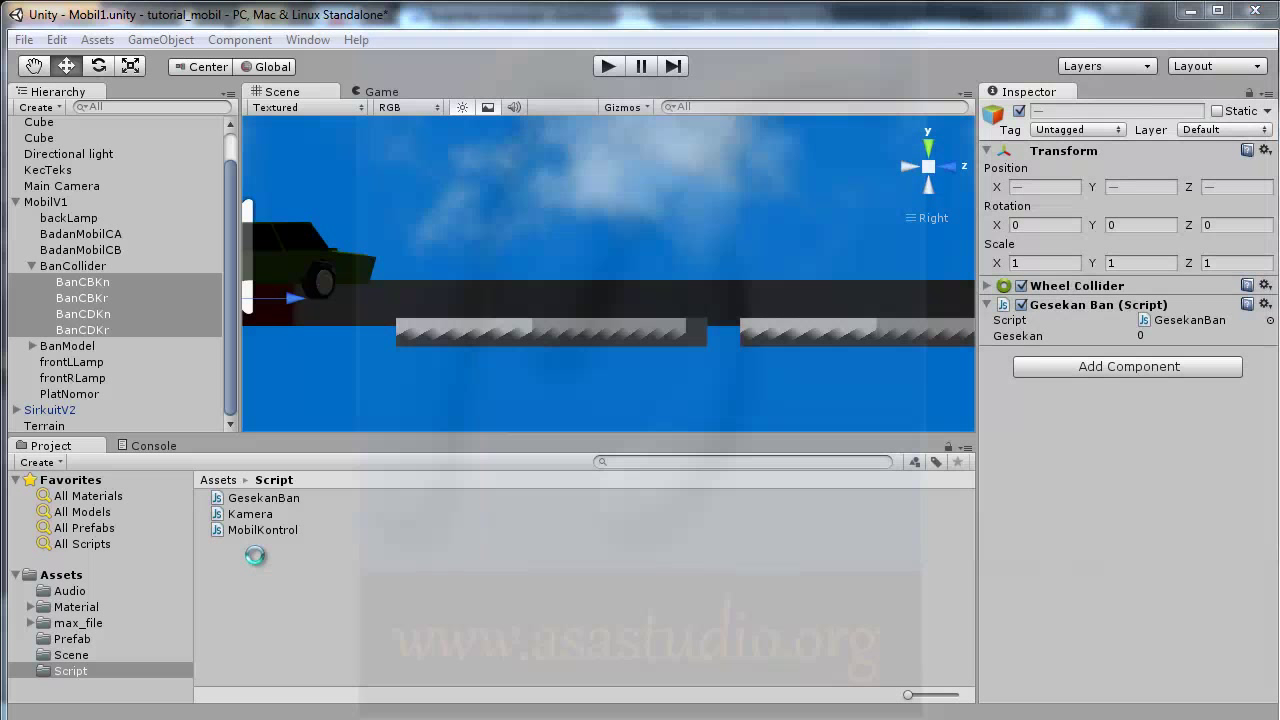
- Show the Console, test-drive the car with wheel colliders BanCBKn–BanCDKr selected, then stop
{"action": "left_click", "coordinate": [149, 446]}
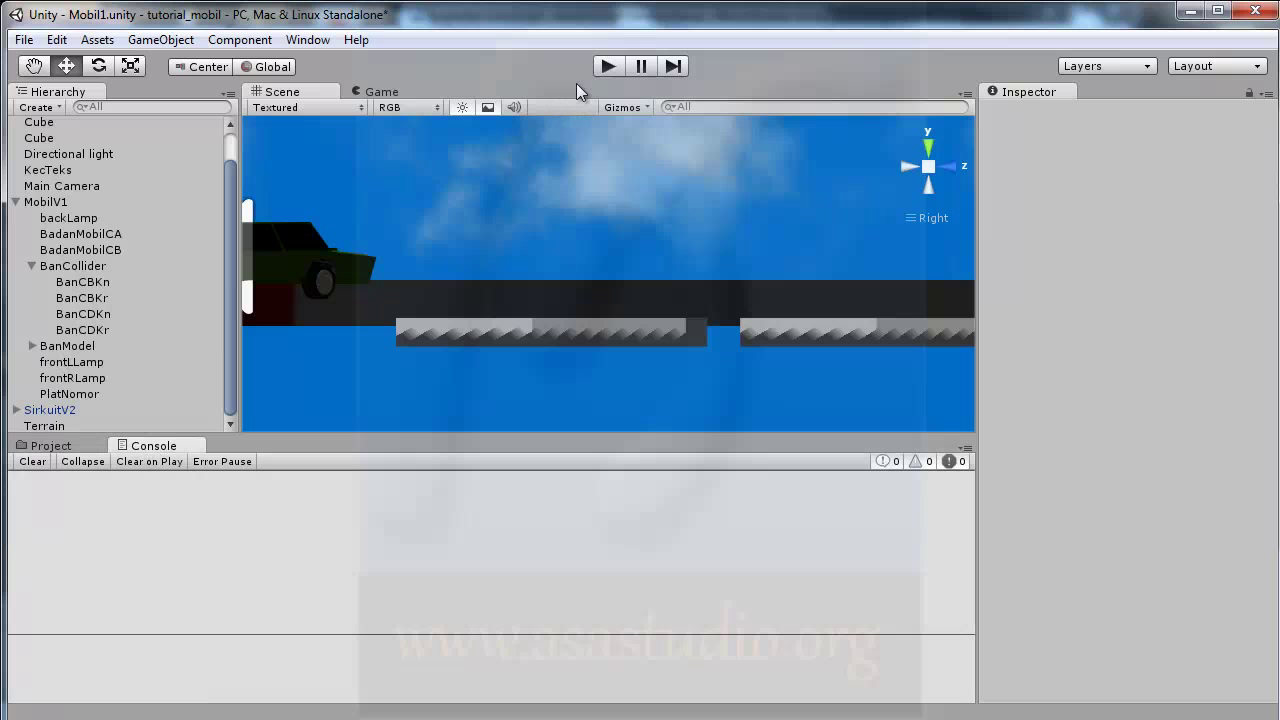
{"action": "left_click", "coordinate": [603, 65]}
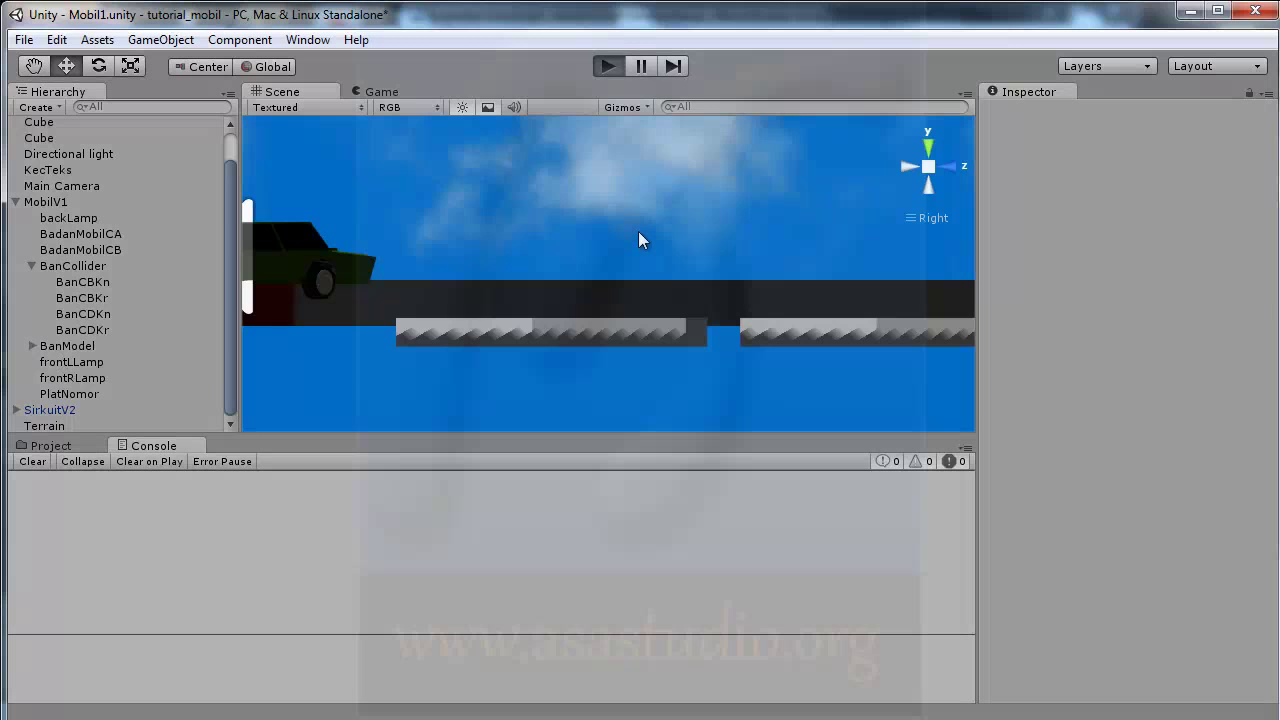
{"action": "key", "text": "Up"}
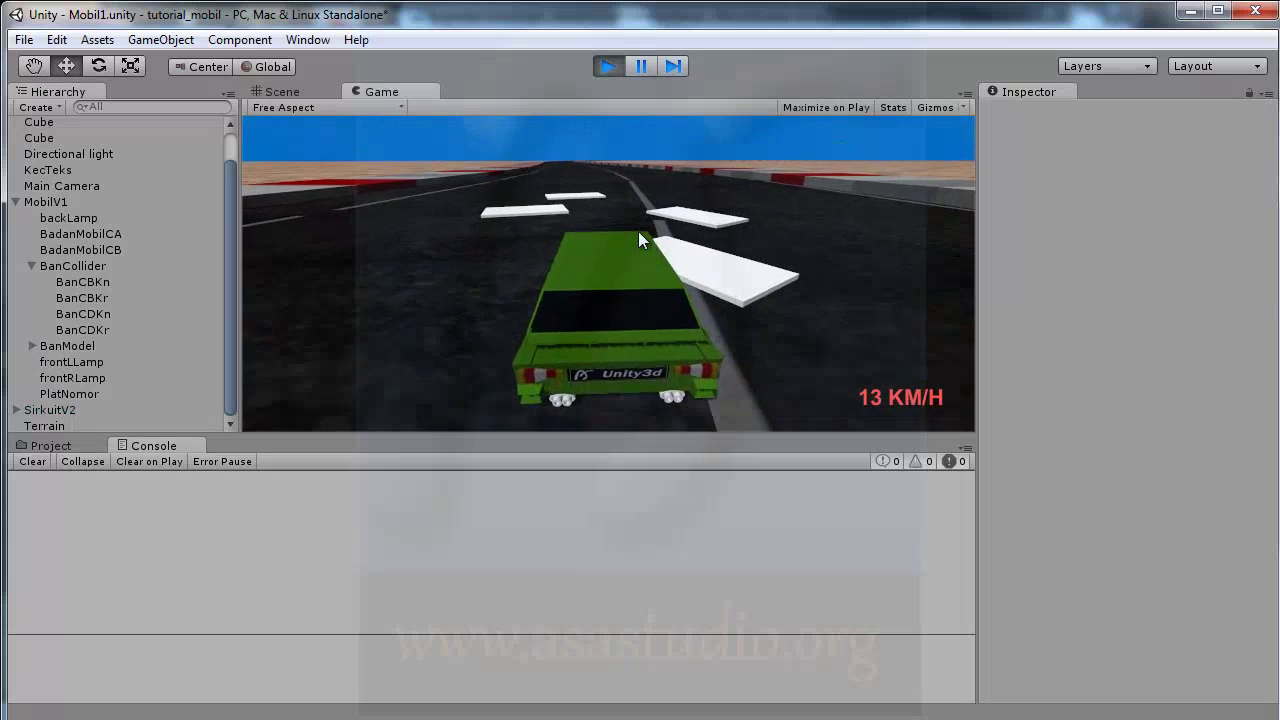
{"action": "left_click", "coordinate": [78, 281]}
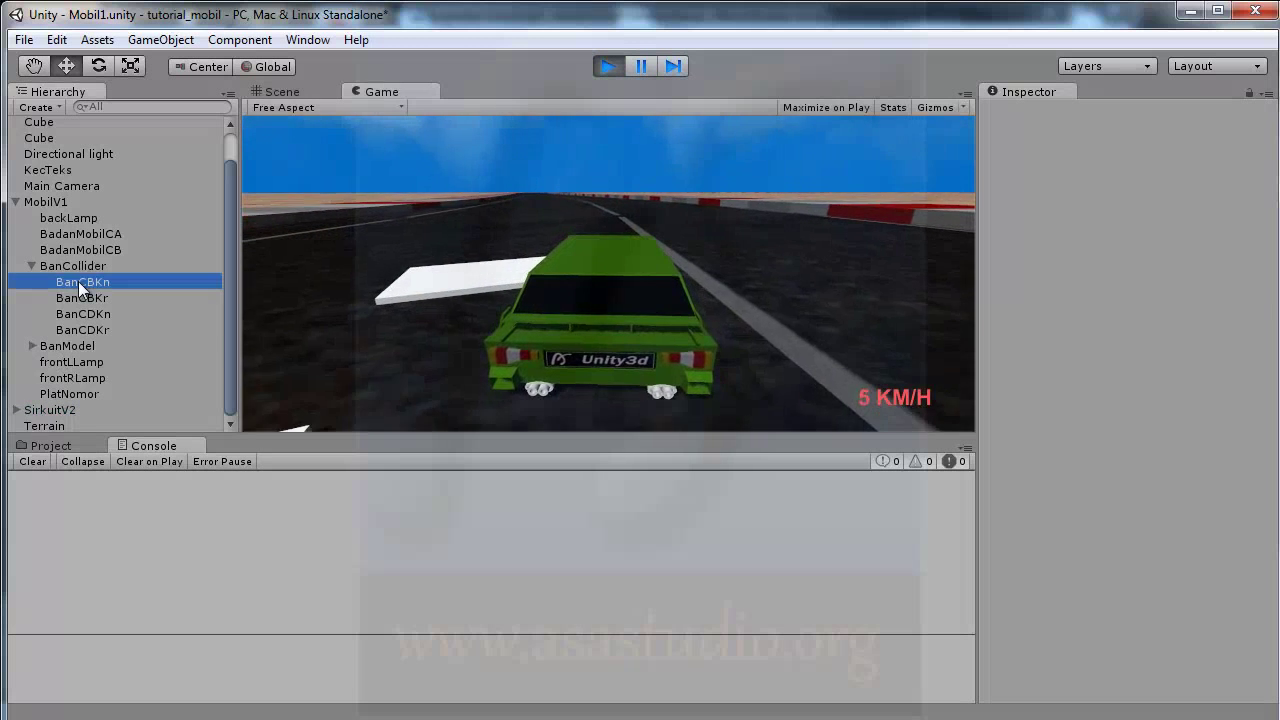
{"action": "left_click", "coordinate": [87, 330], "text": "shift"}
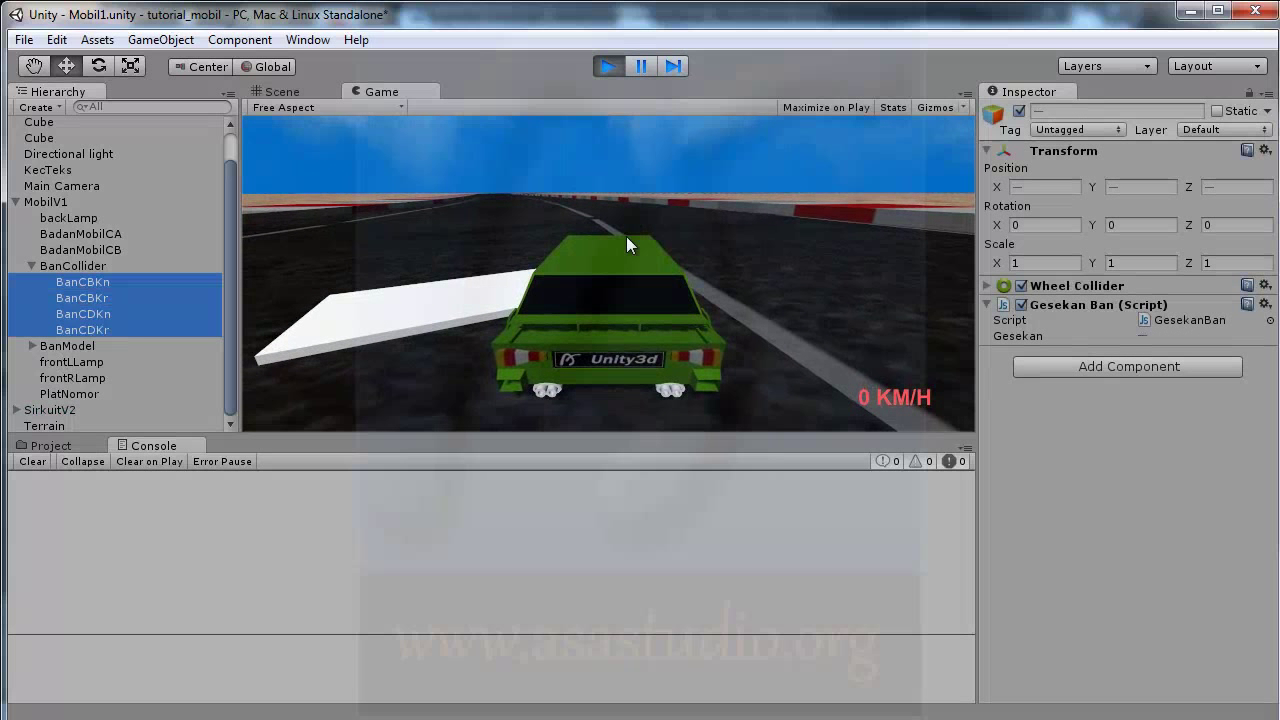
{"action": "key", "text": "Up"}
{"action": "key", "text": "Up"}
{"action": "key", "text": "Up"}
{"action": "key", "text": "Up"}
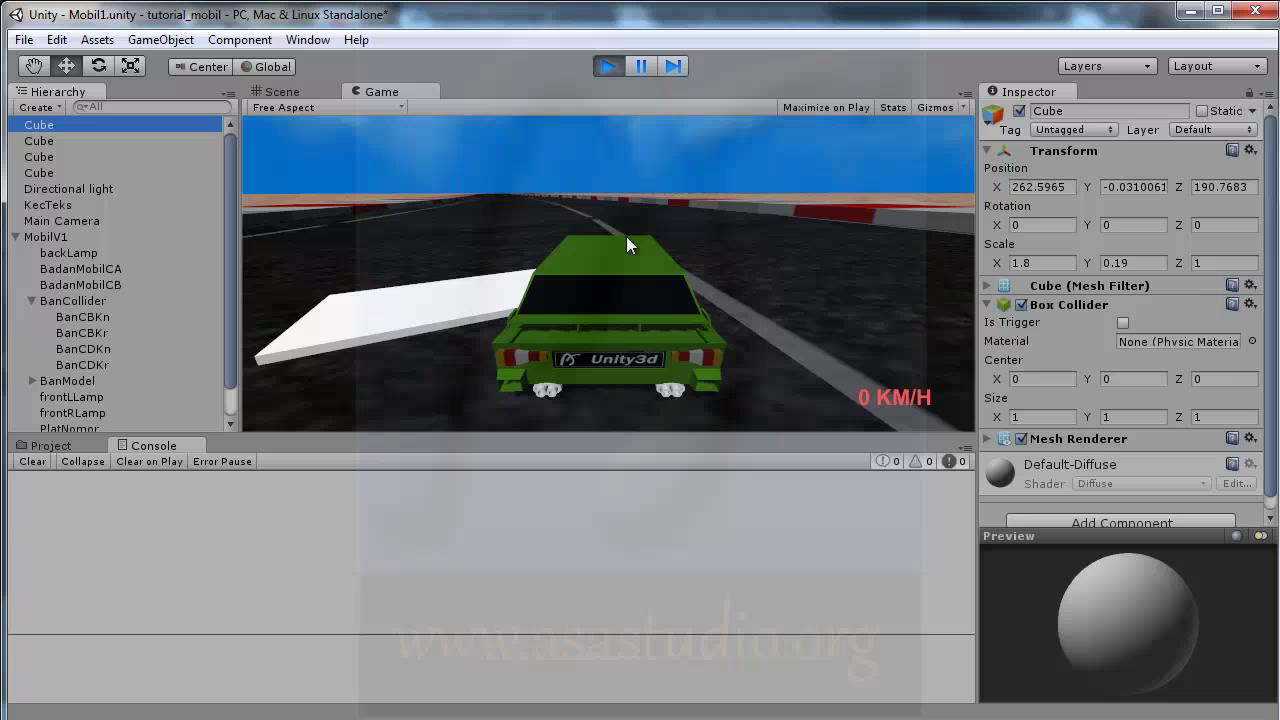
{"action": "left_click", "coordinate": [608, 66]}
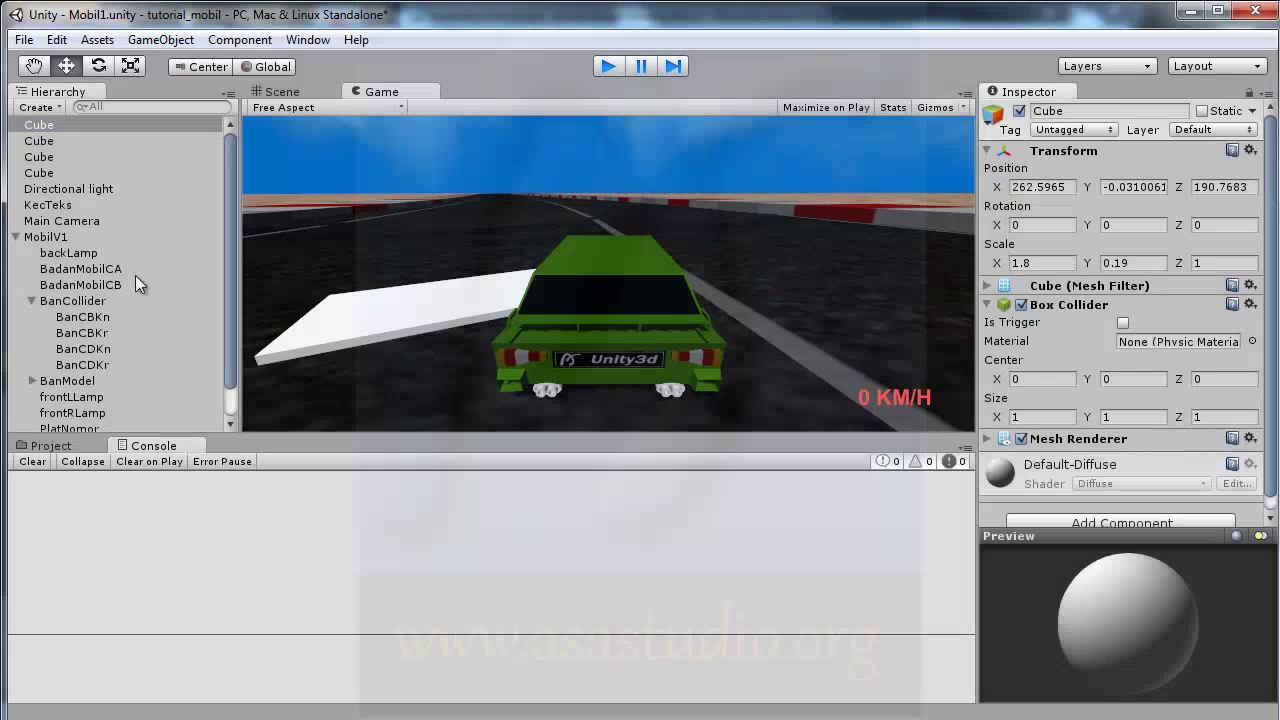
- Reselect the four wheel colliders and replay to watch their Gesekan values in the Inspector
{"action": "left_click", "coordinate": [71, 317]}
{"action": "left_click", "coordinate": [85, 365], "text": "shift"}
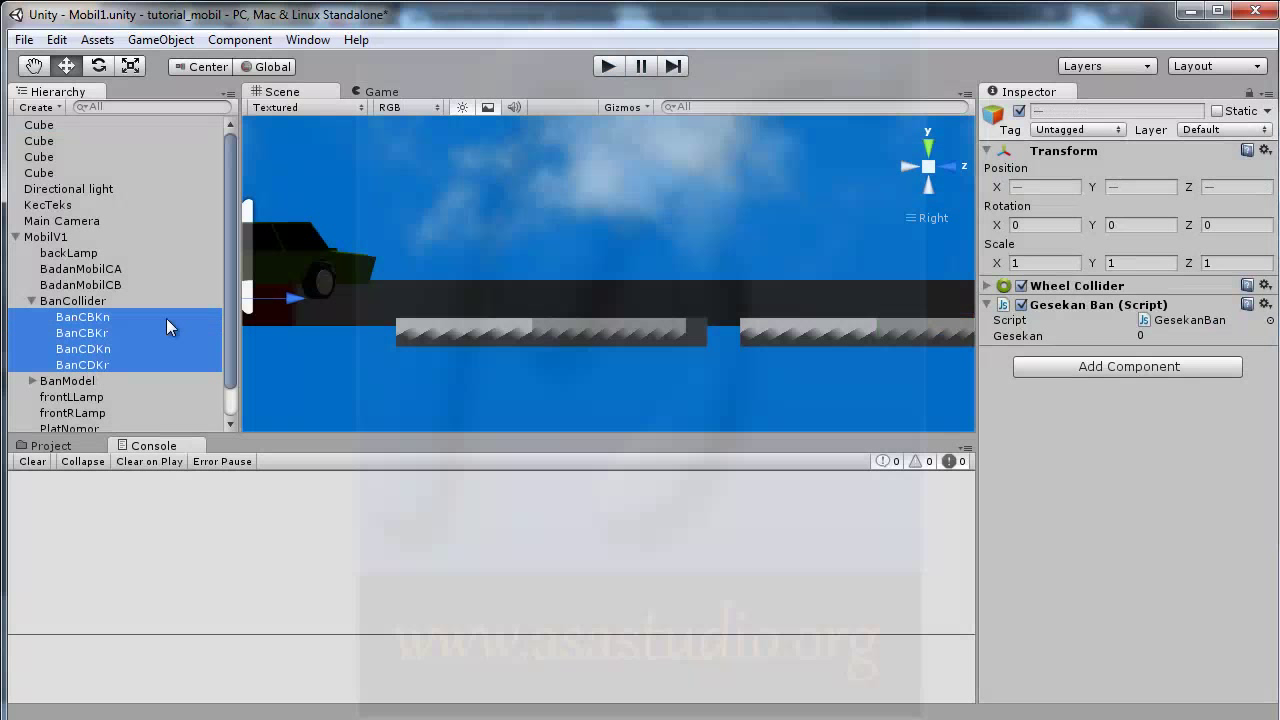
{"action": "left_click", "coordinate": [610, 66]}
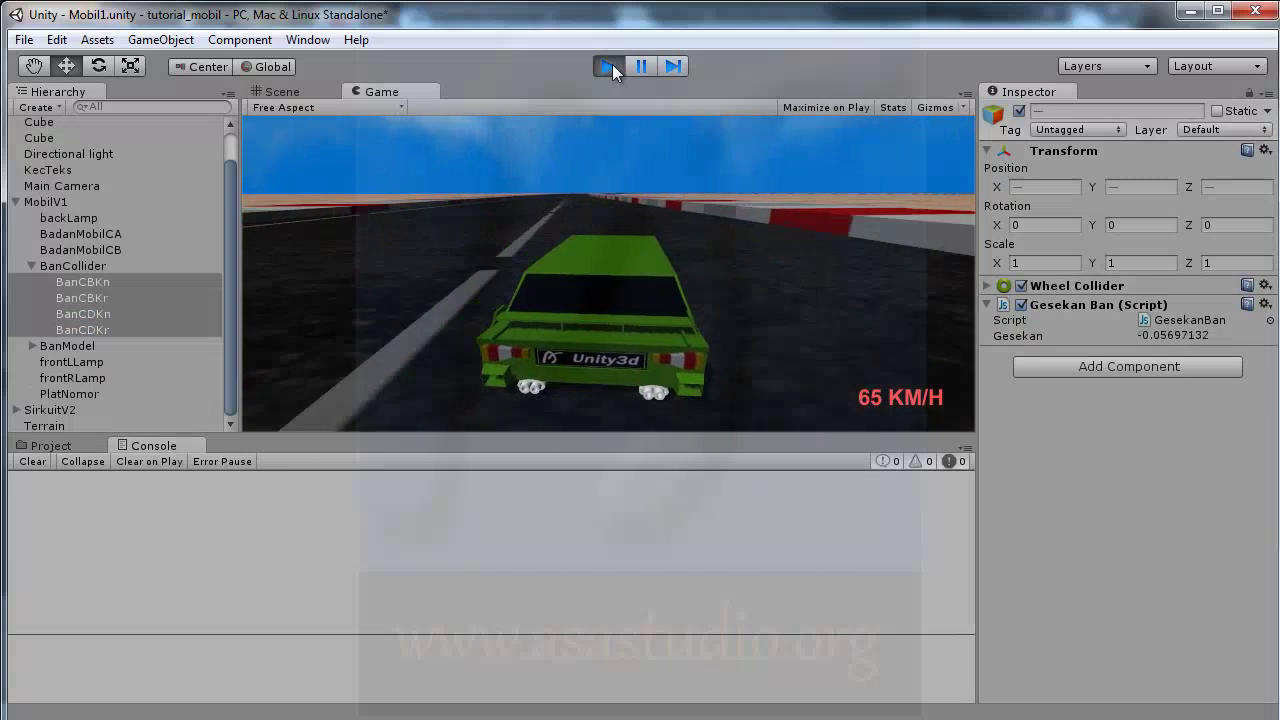
{"action": "left_click", "coordinate": [612, 64]}
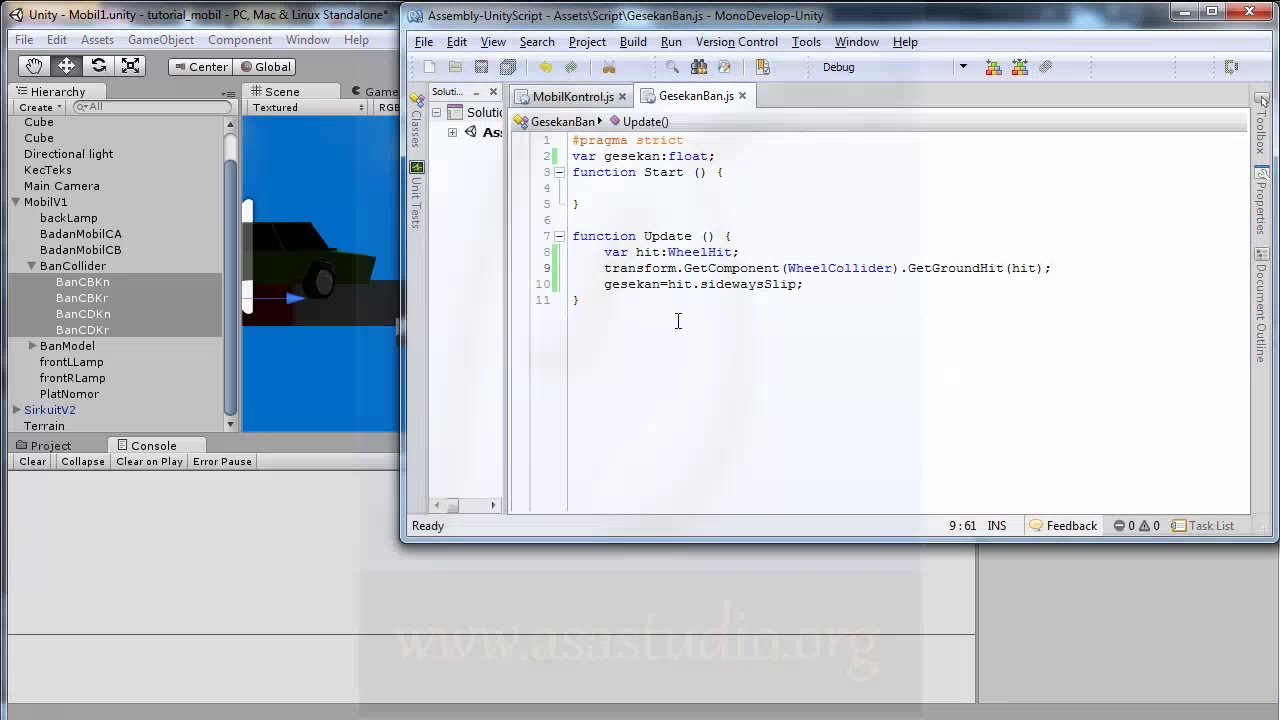
- Change line 10 so gesekan equals Mathf.Abs(hit.sidewaysSlip)
{"action": "left_click", "coordinate": [668, 284]}
{"action": "type", "text": "Mathf"}
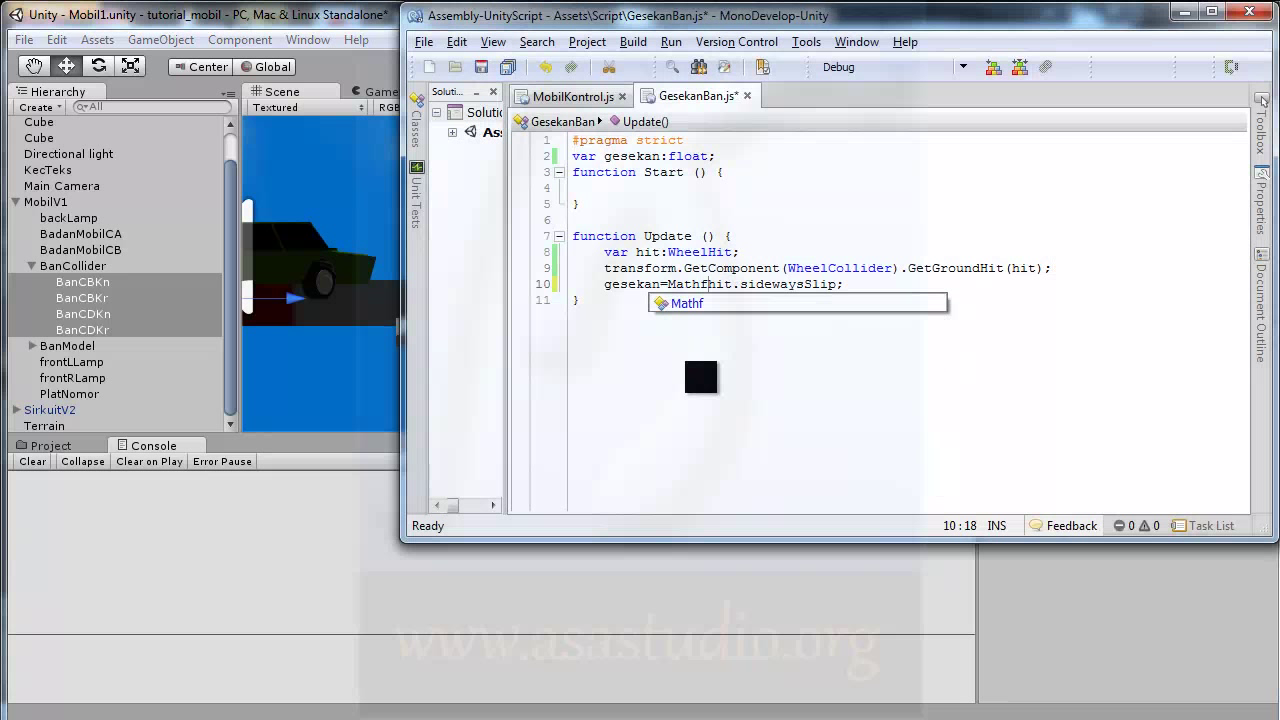
{"action": "type", "text": ".Abs"}
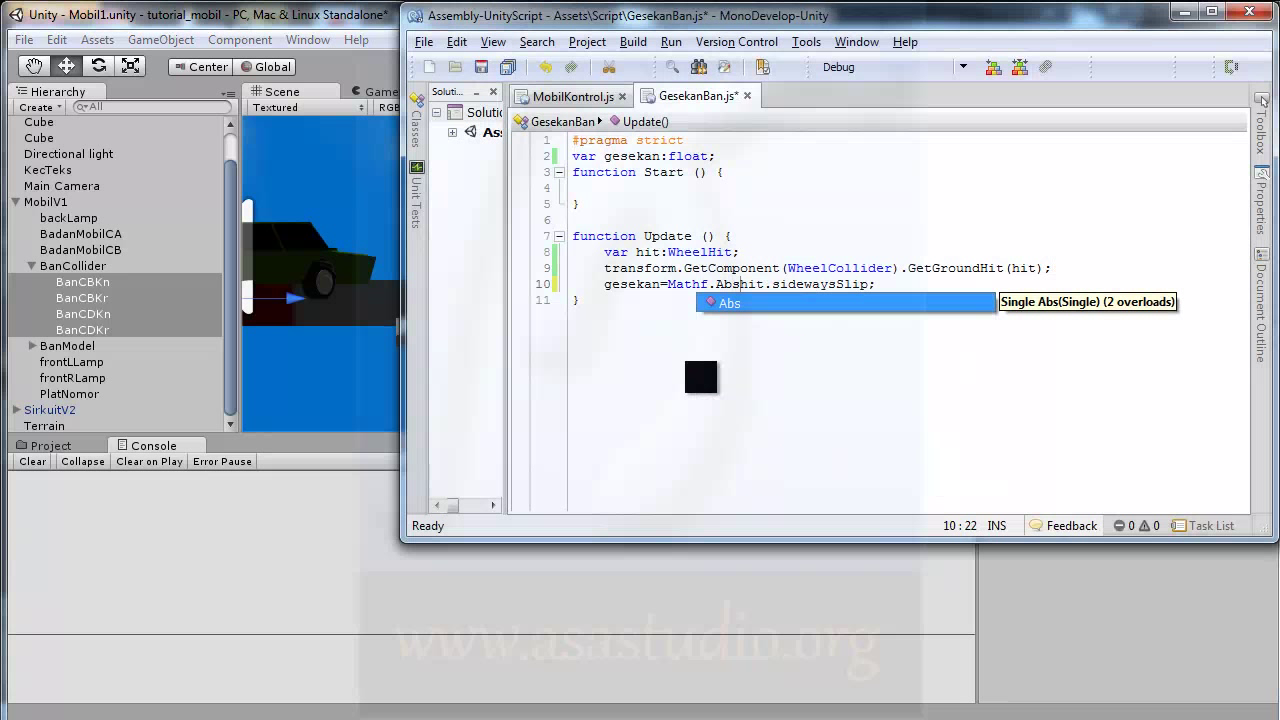
{"action": "type", "text": "("}
{"action": "left_click", "coordinate": [753, 284]}
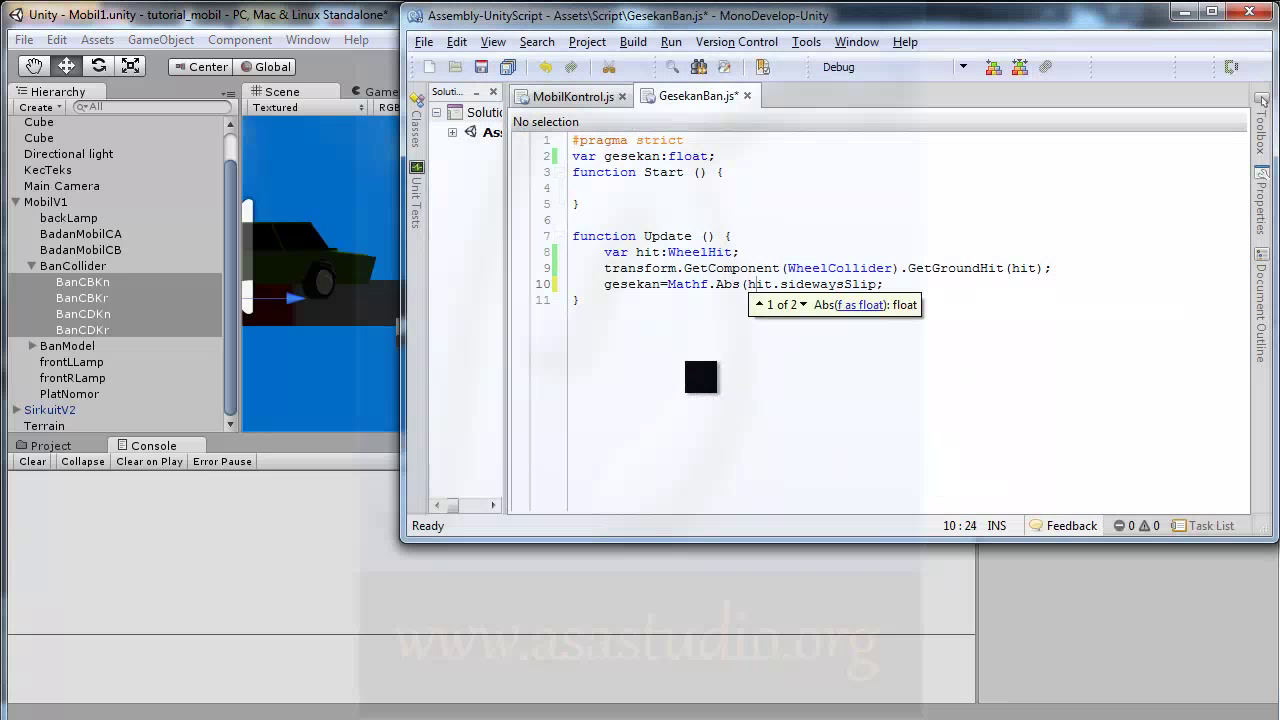
{"action": "left_click", "coordinate": [877, 284]}
{"action": "type", "text": ")"}
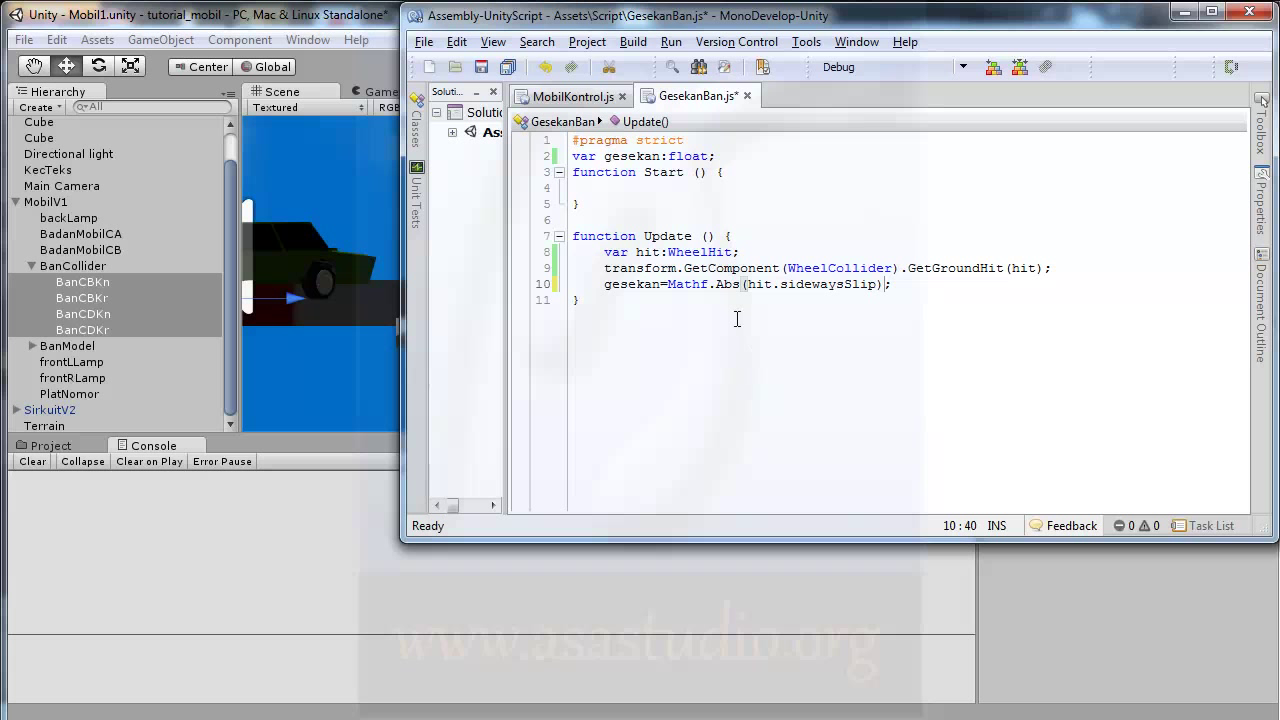
- Insert a new line 3 after line 2 starting with 'var'
{"action": "left_click", "coordinate": [737, 155]}
{"action": "key", "text": "Return"}
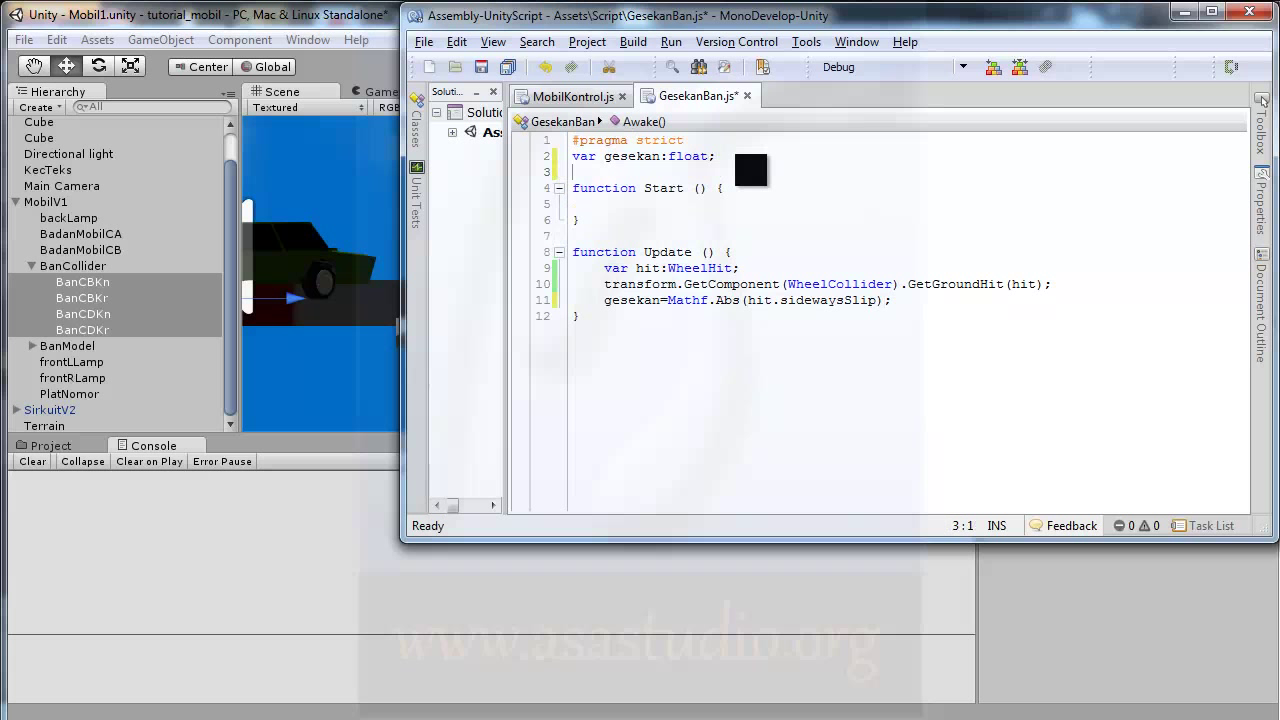
{"action": "type", "text": "var"}
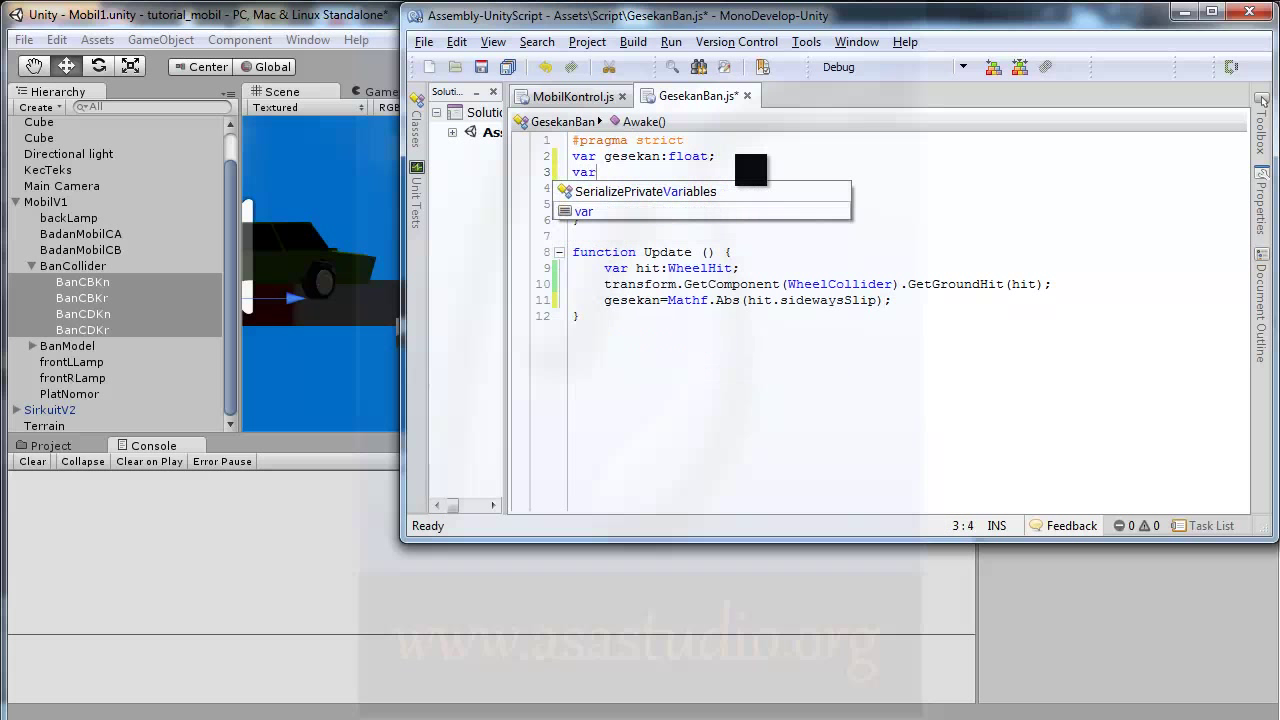